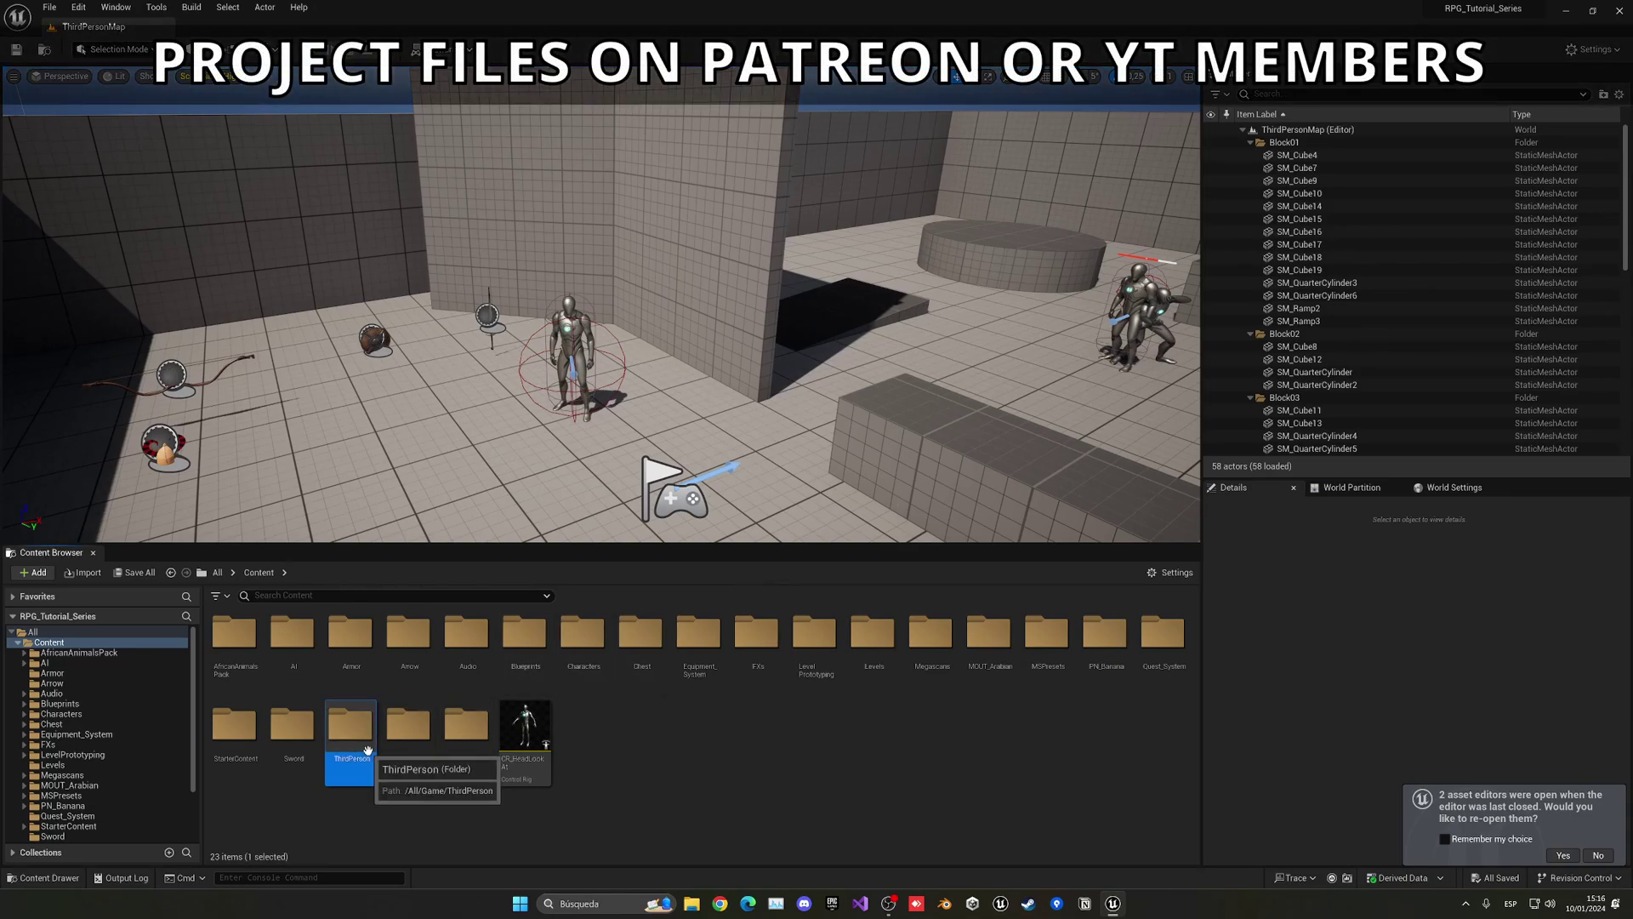
Open BP_ThirdPersonCharacter from the ThirdPerson > Blueprints folder.
{"action": "double_click", "coordinate": [349, 741]}
{"action": "double_click", "coordinate": [233, 634]}
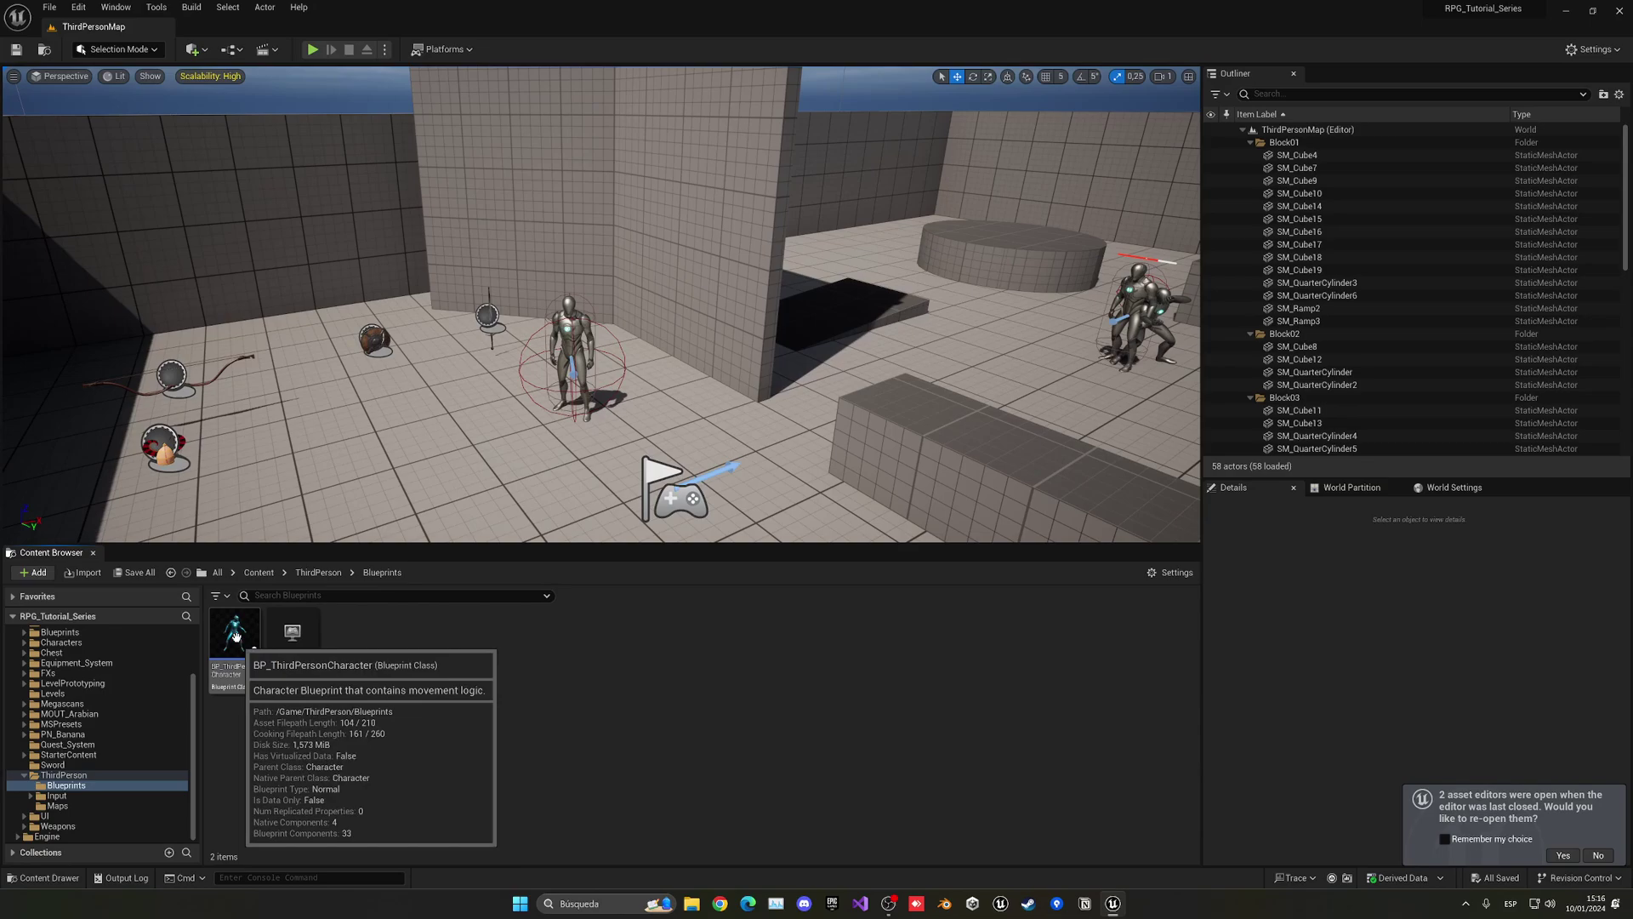
{"action": "left_click", "coordinate": [233, 635]}
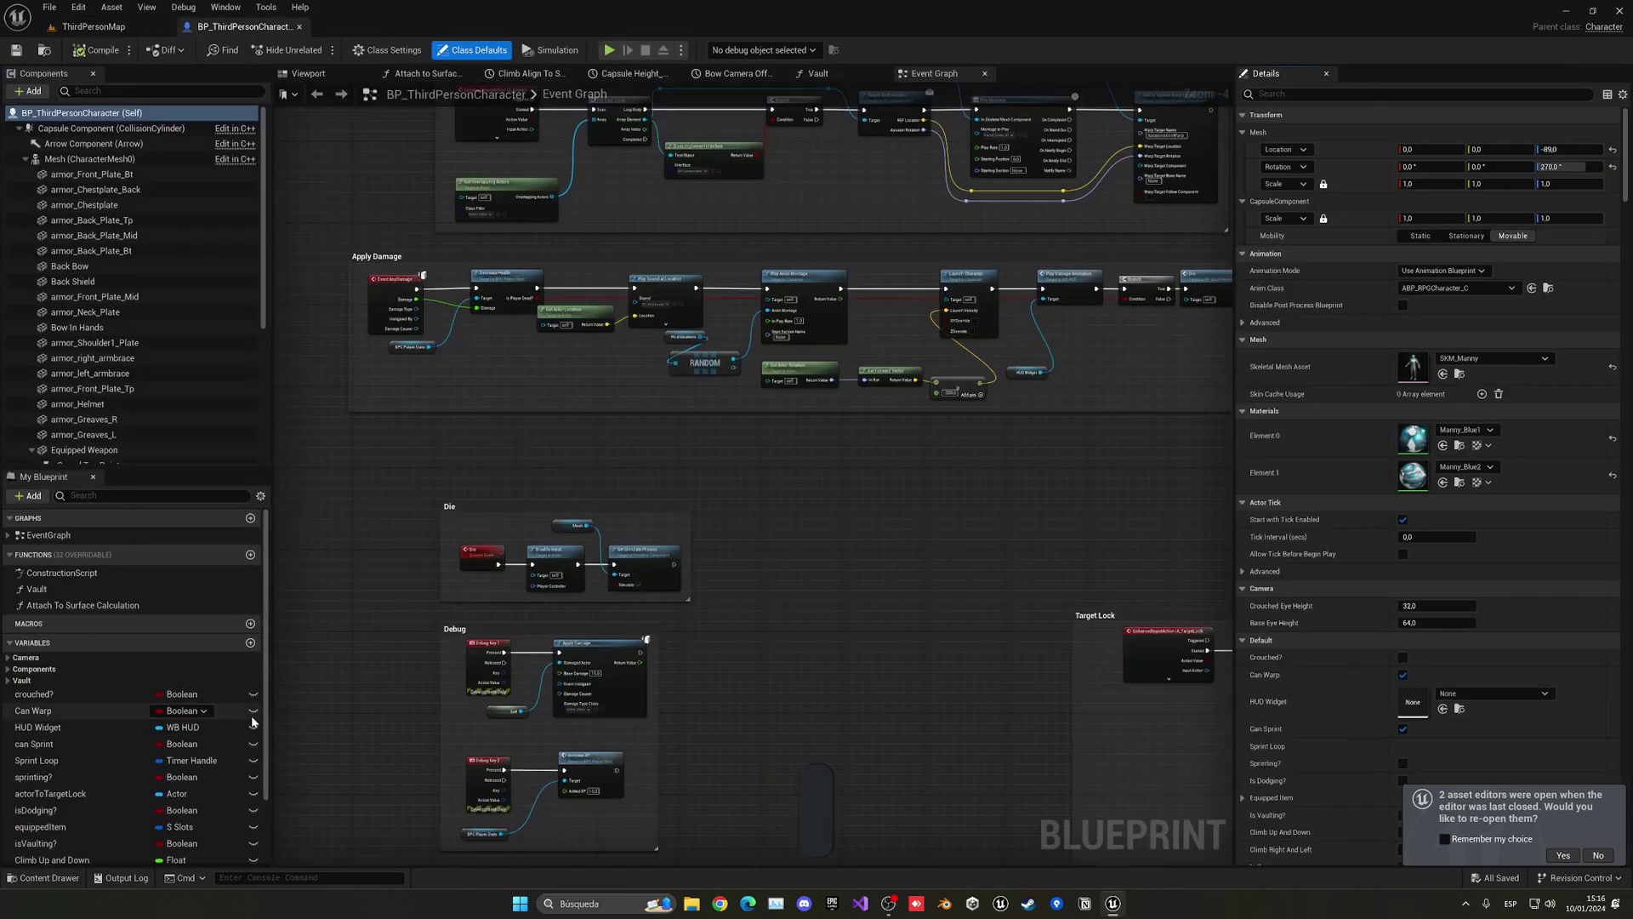
{"action": "scroll", "coordinate": [526, 593], "scroll_direction": "down", "scroll_amount": 6}
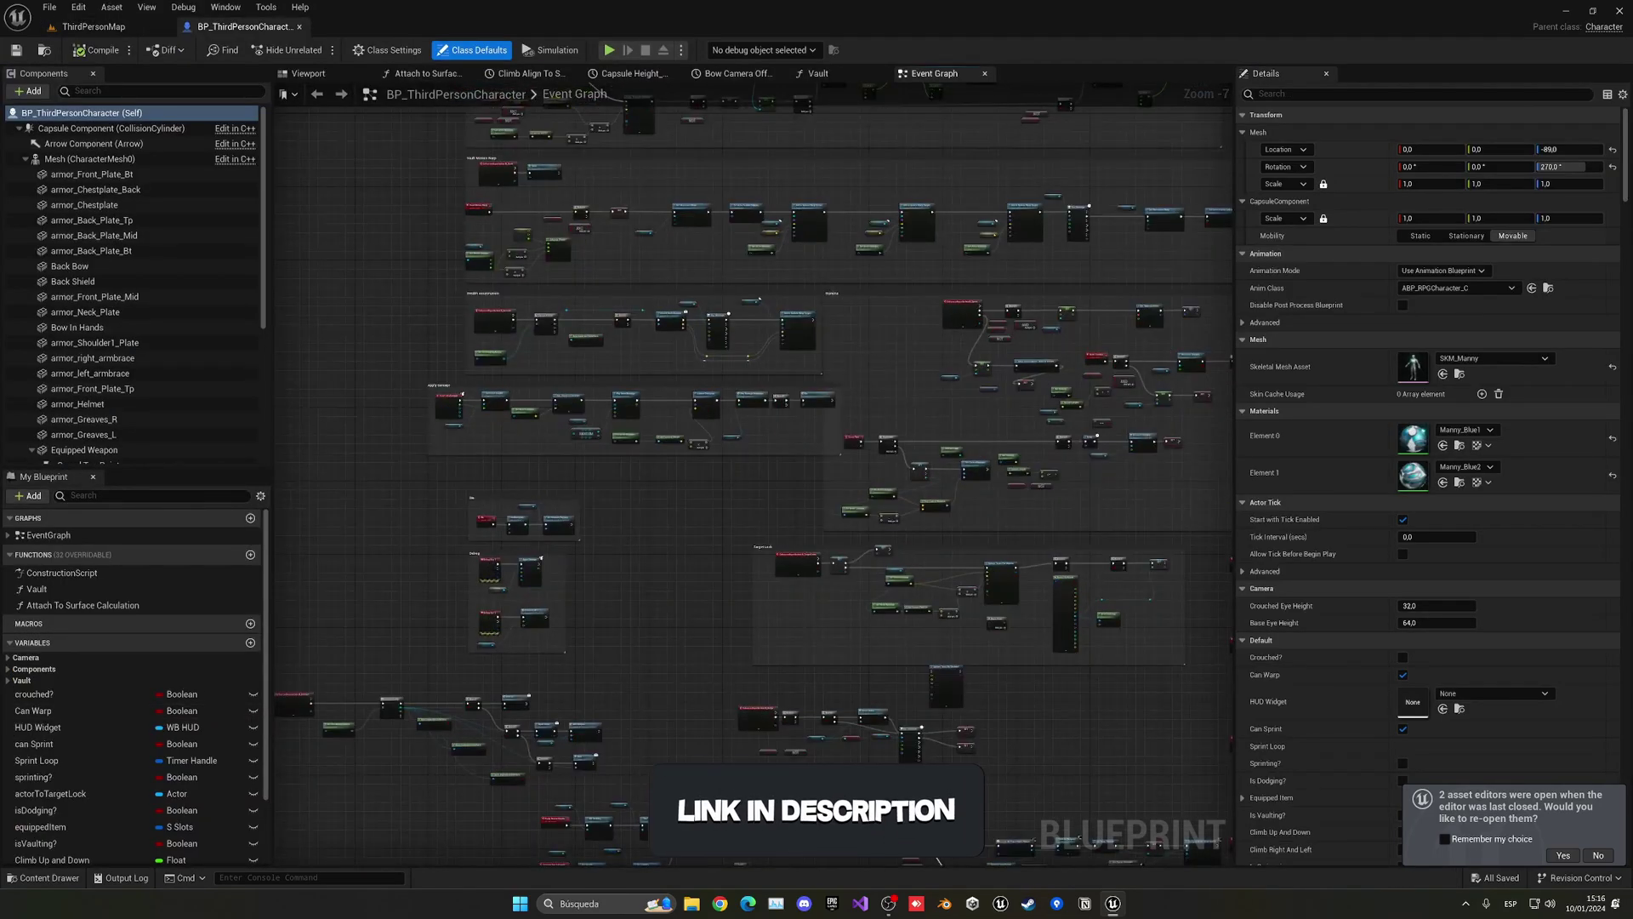
{"action": "scroll", "coordinate": [440, 485], "scroll_direction": "up", "scroll_amount": 3}
{"action": "scroll", "coordinate": [510, 472], "scroll_direction": "up", "scroll_amount": 6}
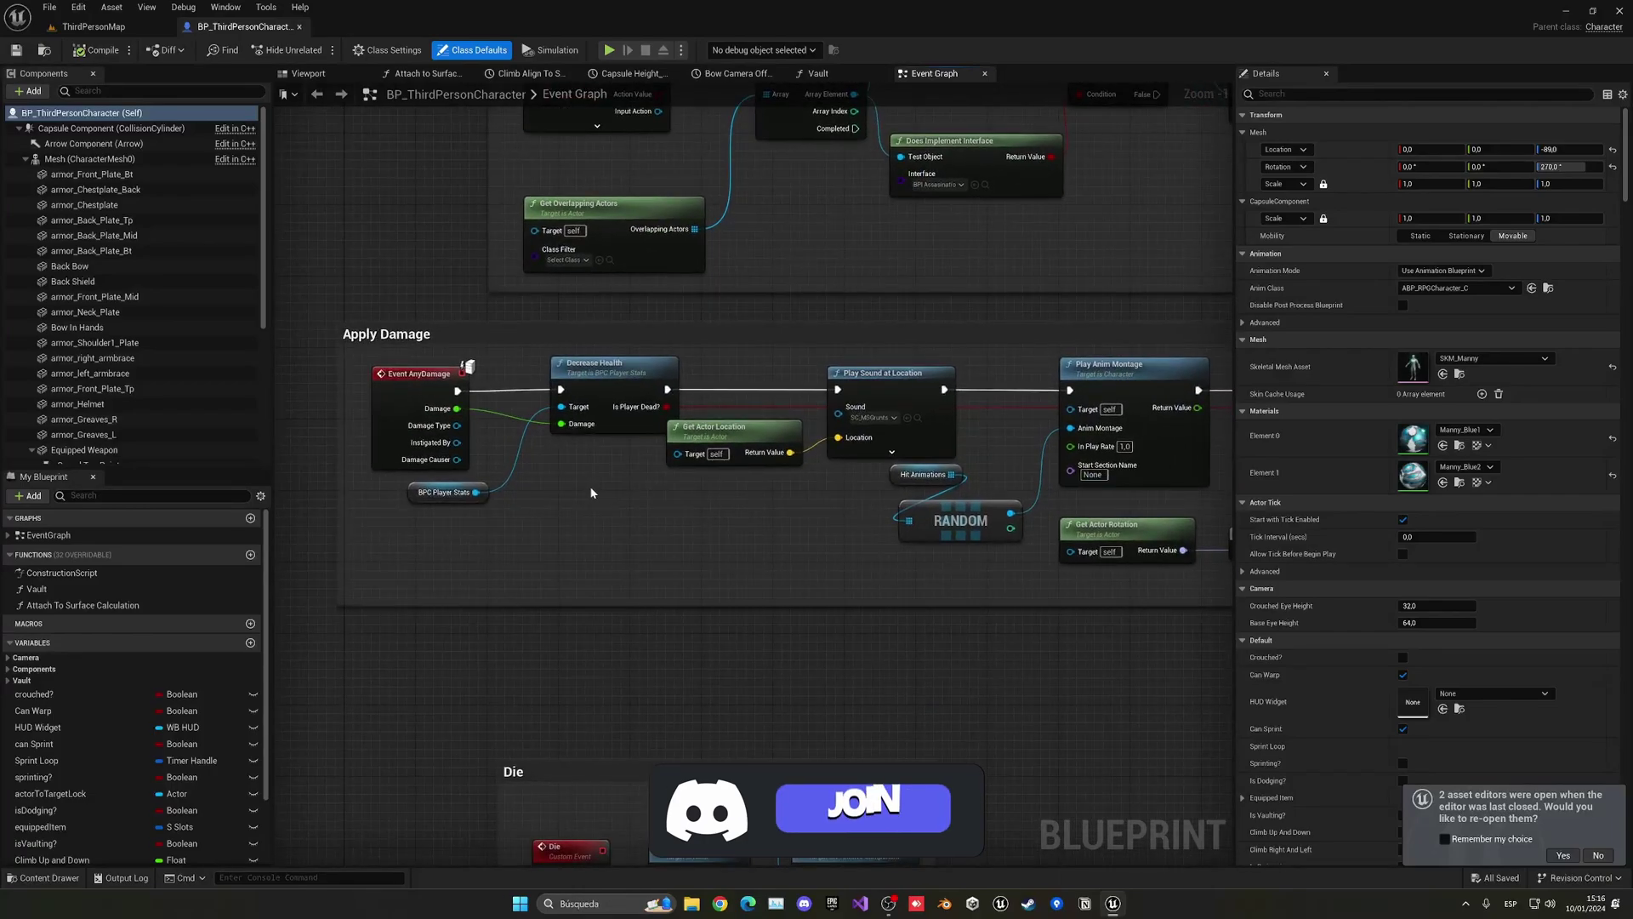
{"action": "scroll", "coordinate": [612, 498], "scroll_direction": "down", "scroll_amount": 2}
Pan the Event Graph along the Apply Damage chain to the Die call.
{"action": "right_click_drag", "start_coordinate": [634, 507], "coordinate": [565, 490]}
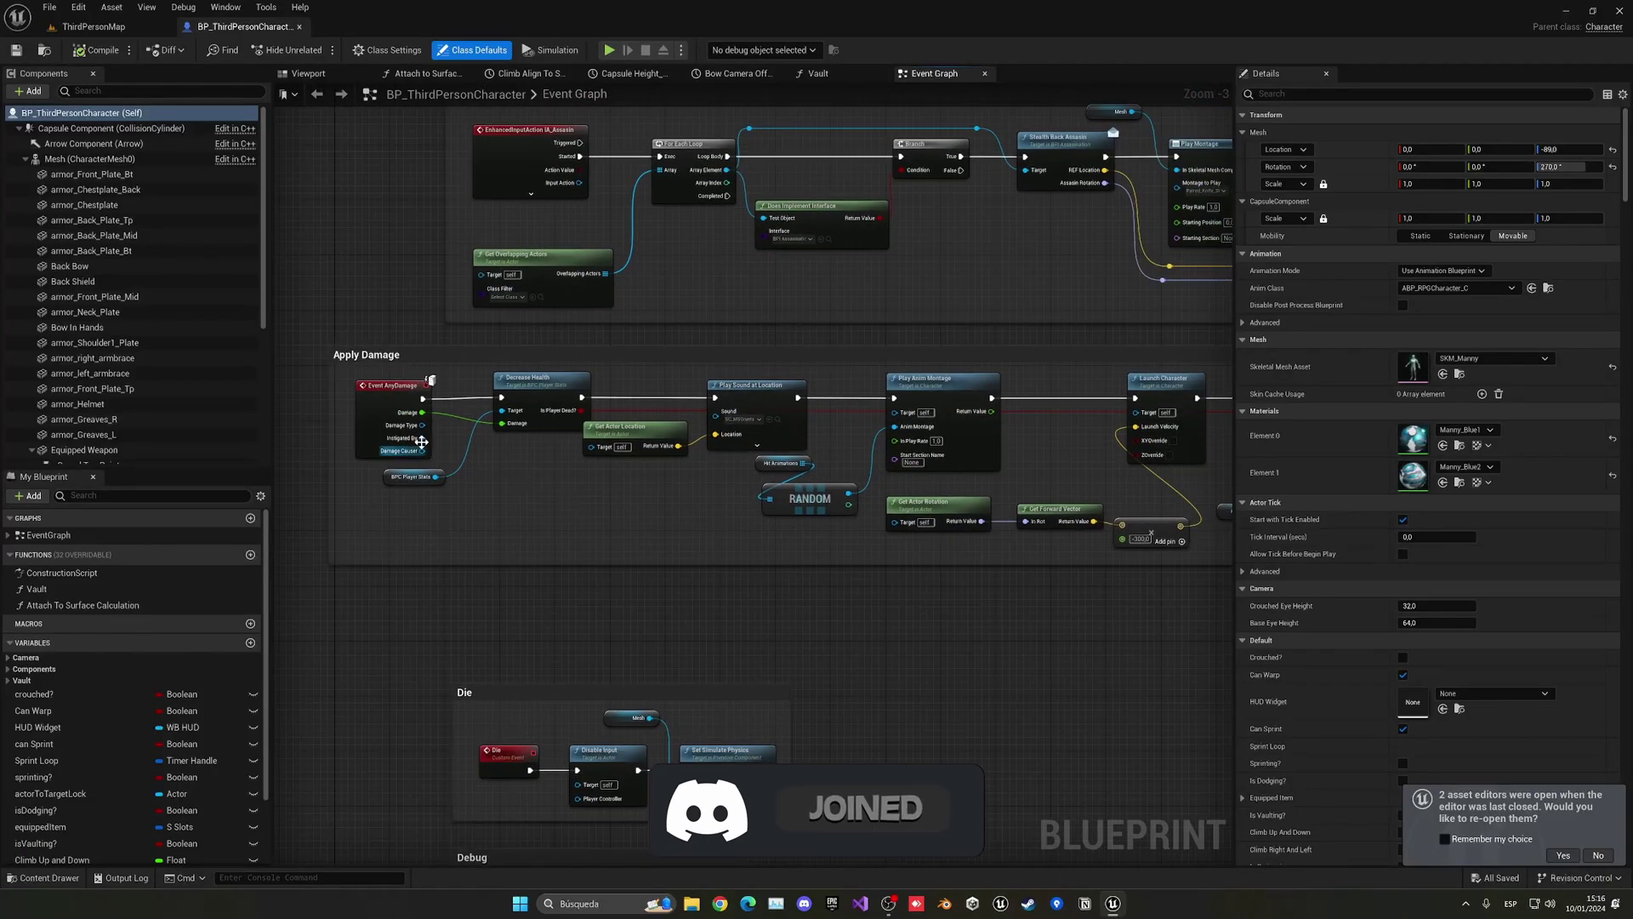
{"action": "scroll", "coordinate": [506, 391], "scroll_direction": "up", "scroll_amount": 2}
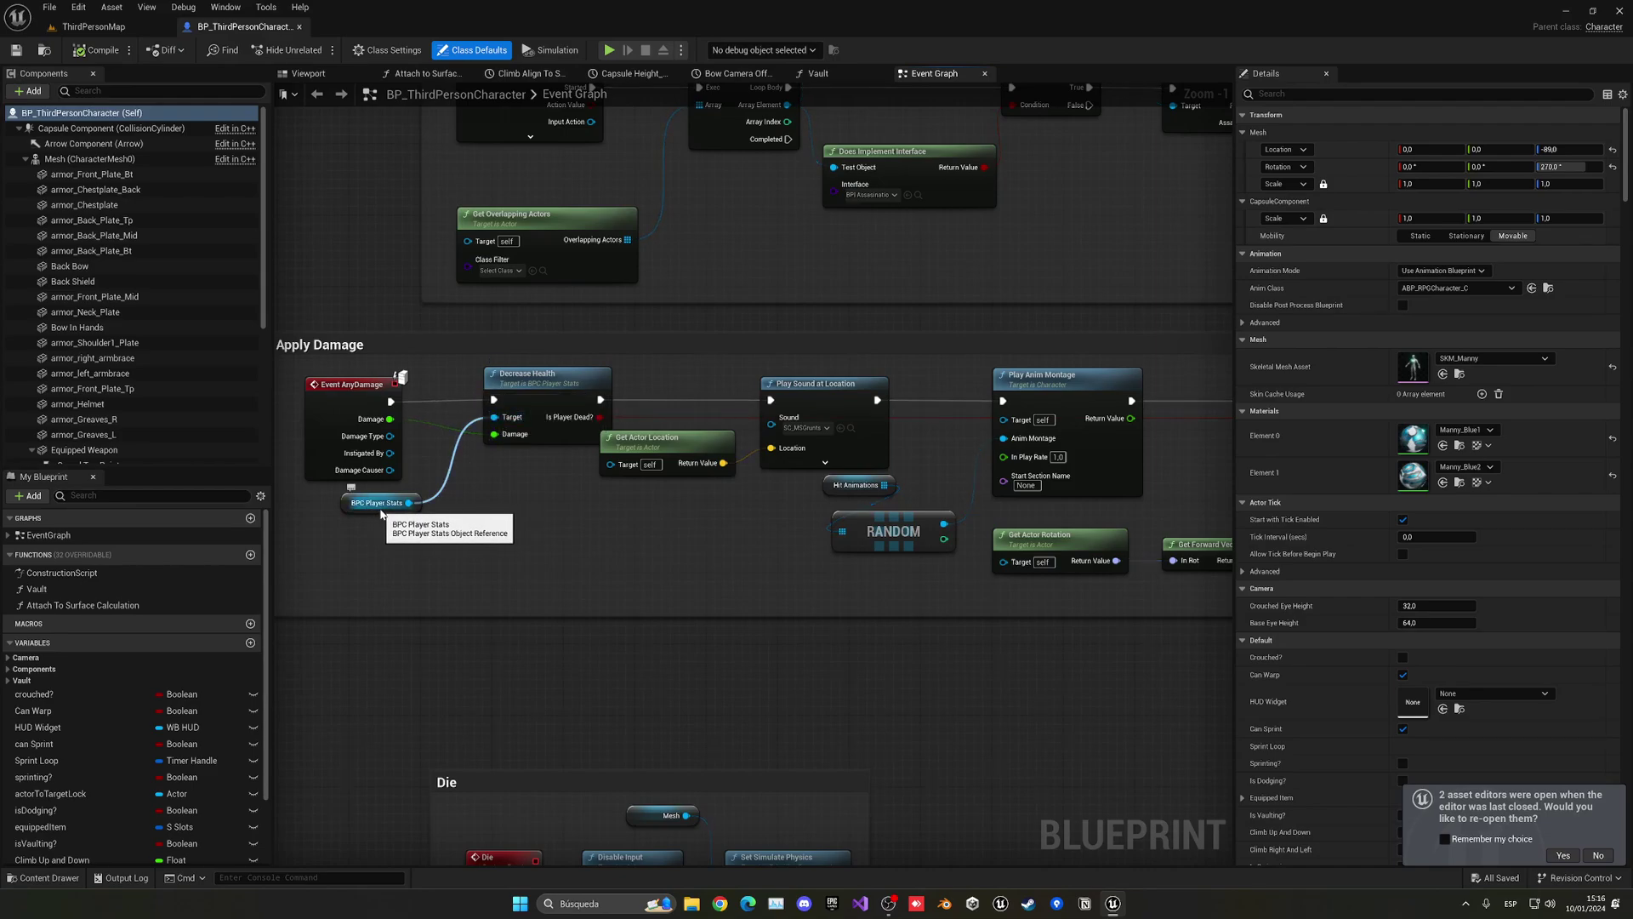
{"action": "right_click_drag", "start_coordinate": [513, 448], "coordinate": [401, 458]}
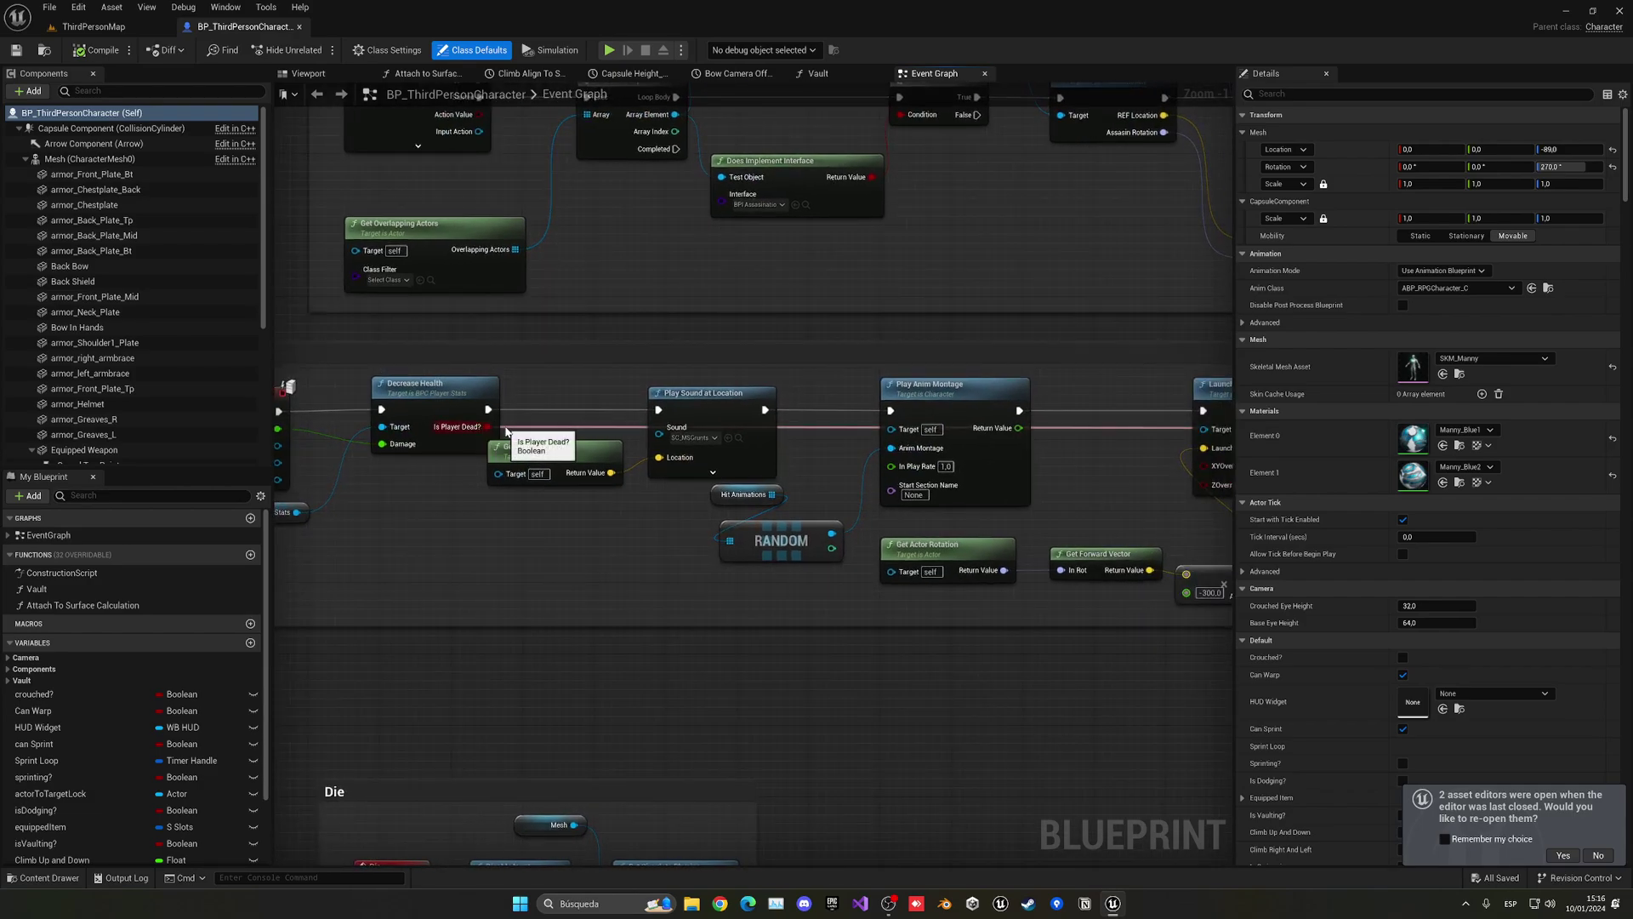
{"action": "right_click_drag", "start_coordinate": [831, 474], "coordinate": [111, 477]}
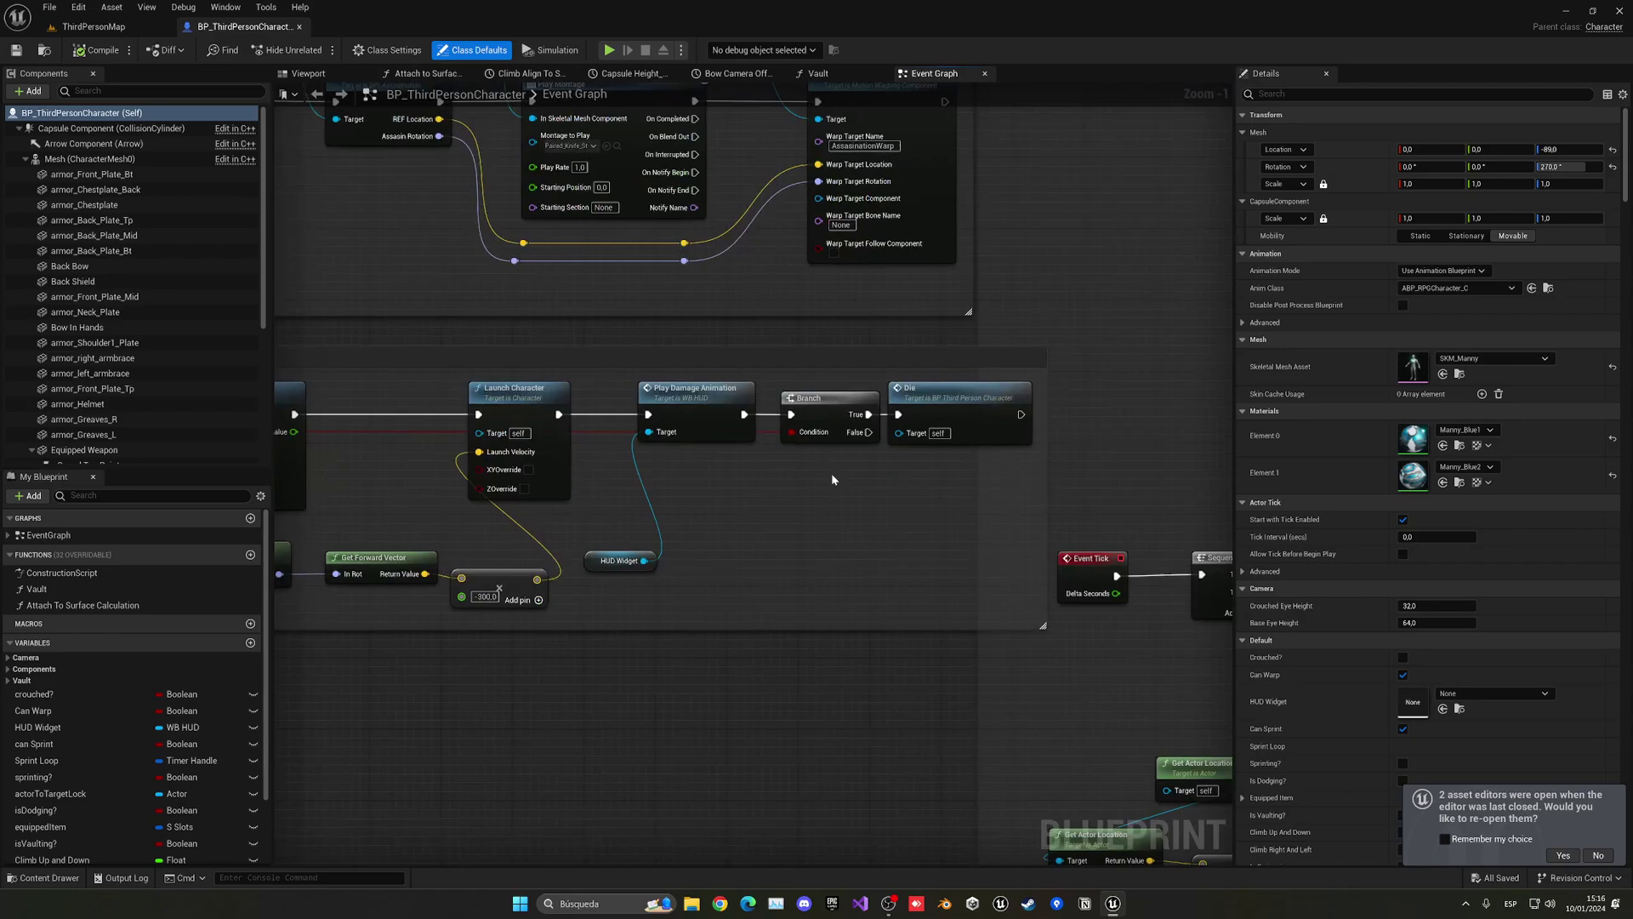
Jump to the Die event and inspect its Disable Input, Set Simulate Physics and Mesh nodes.
{"action": "mouse_move", "coordinate": [960, 409]}
{"action": "double_click", "coordinate": [940, 408]}
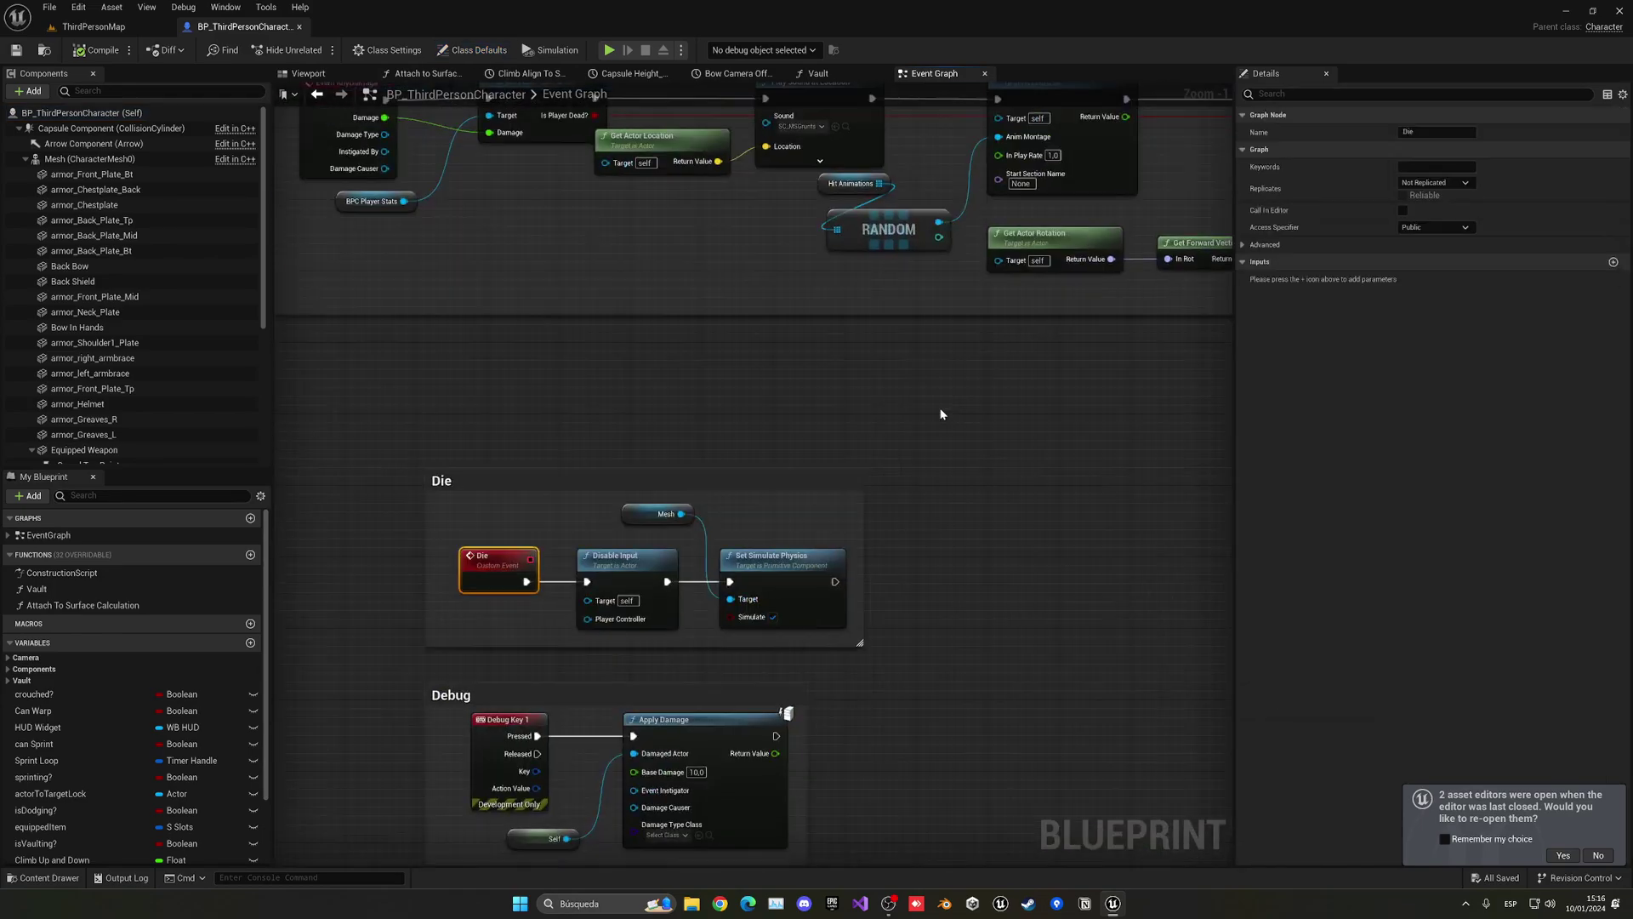
{"action": "left_click", "coordinate": [642, 447]}
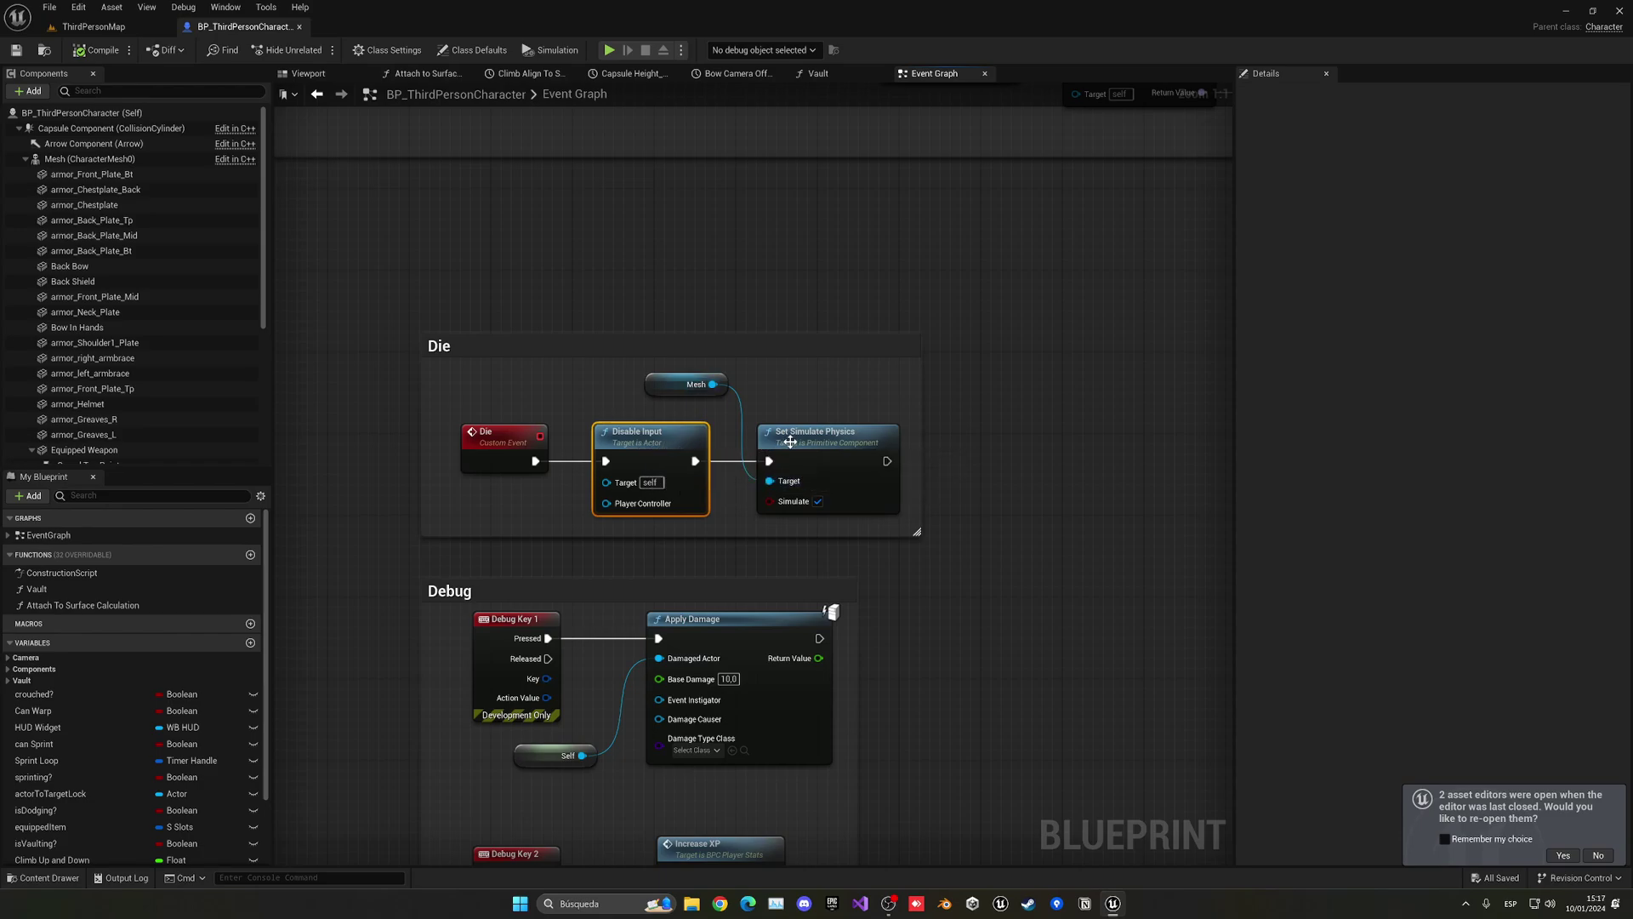
{"action": "left_click", "coordinate": [791, 454]}
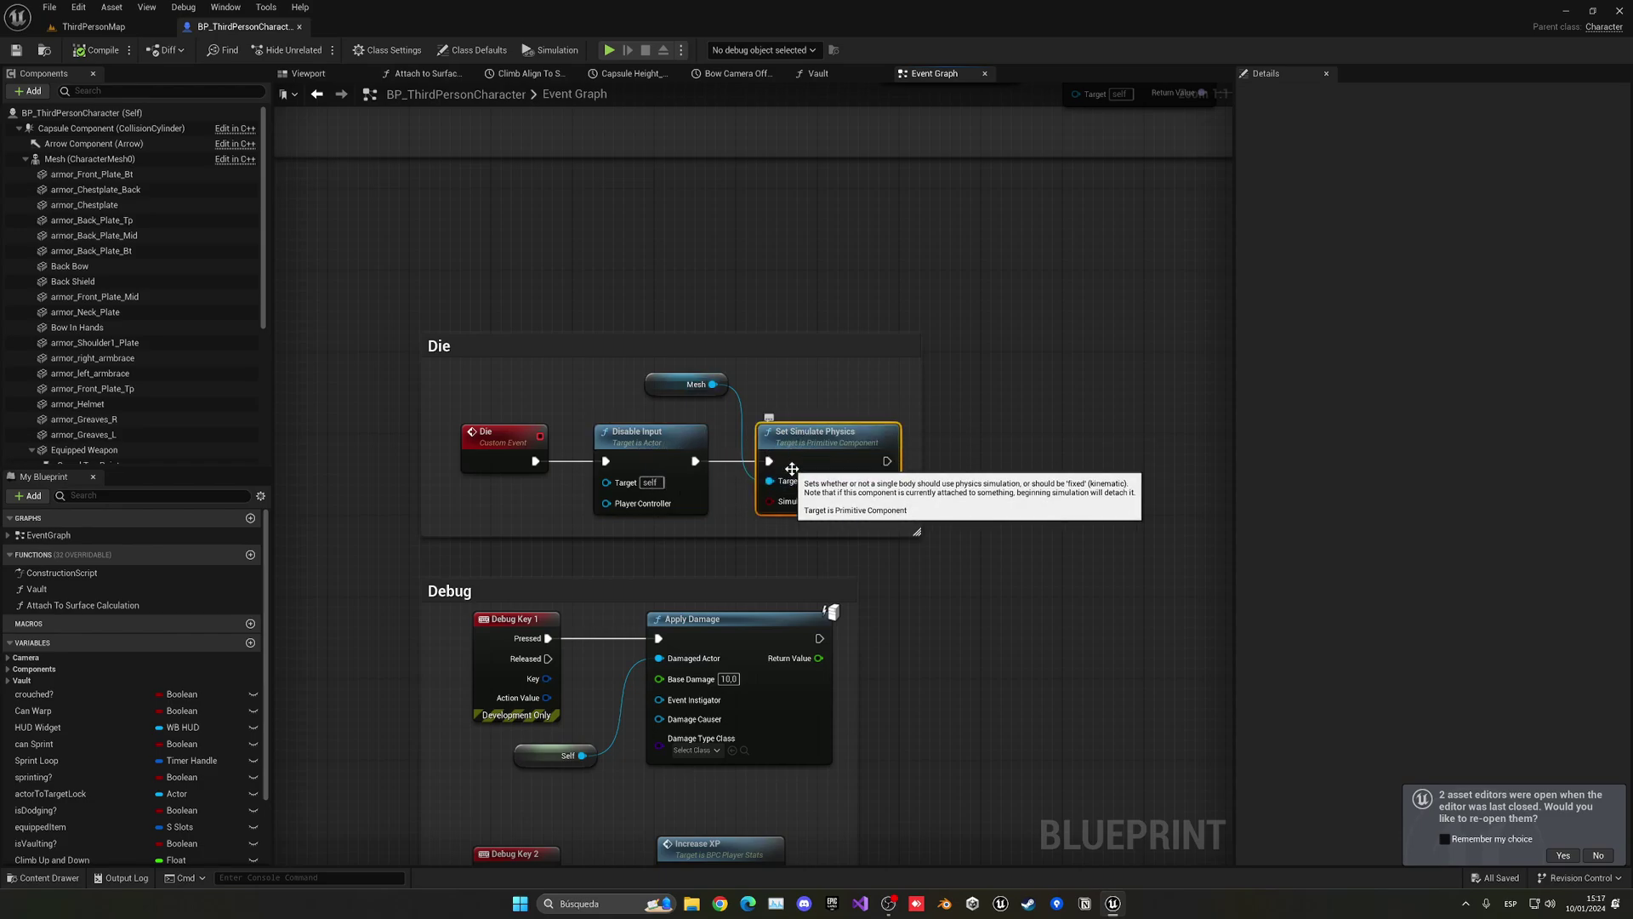
{"action": "left_click", "coordinate": [677, 385]}
{"action": "left_click", "coordinate": [930, 451]}
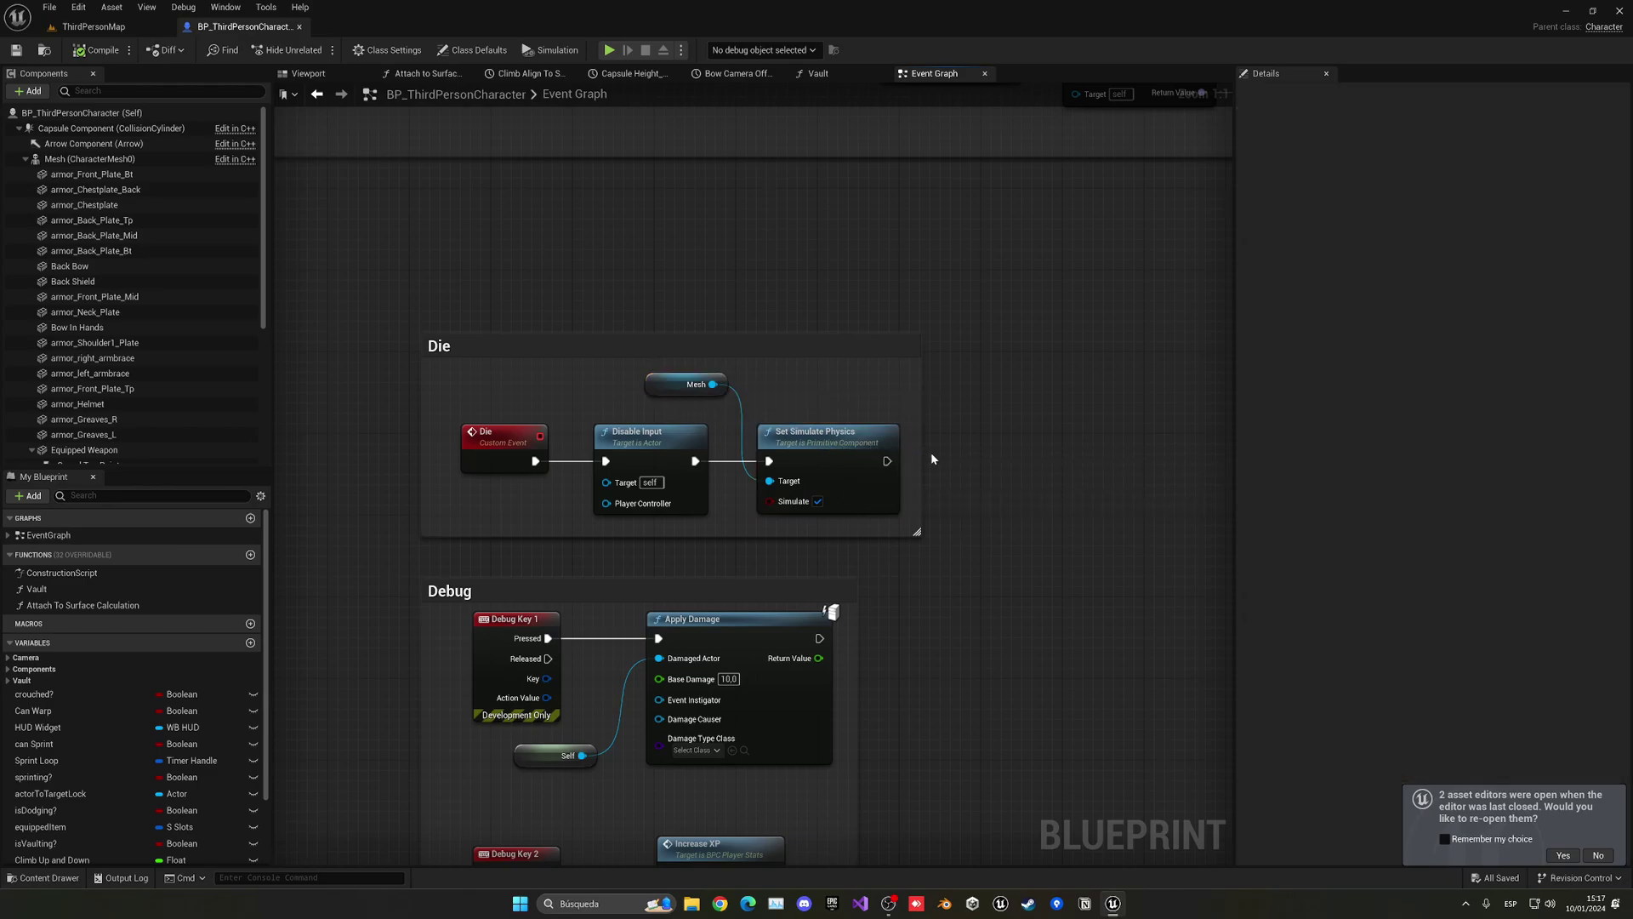
{"action": "right_click_drag", "start_coordinate": [933, 458], "coordinate": [868, 380]}
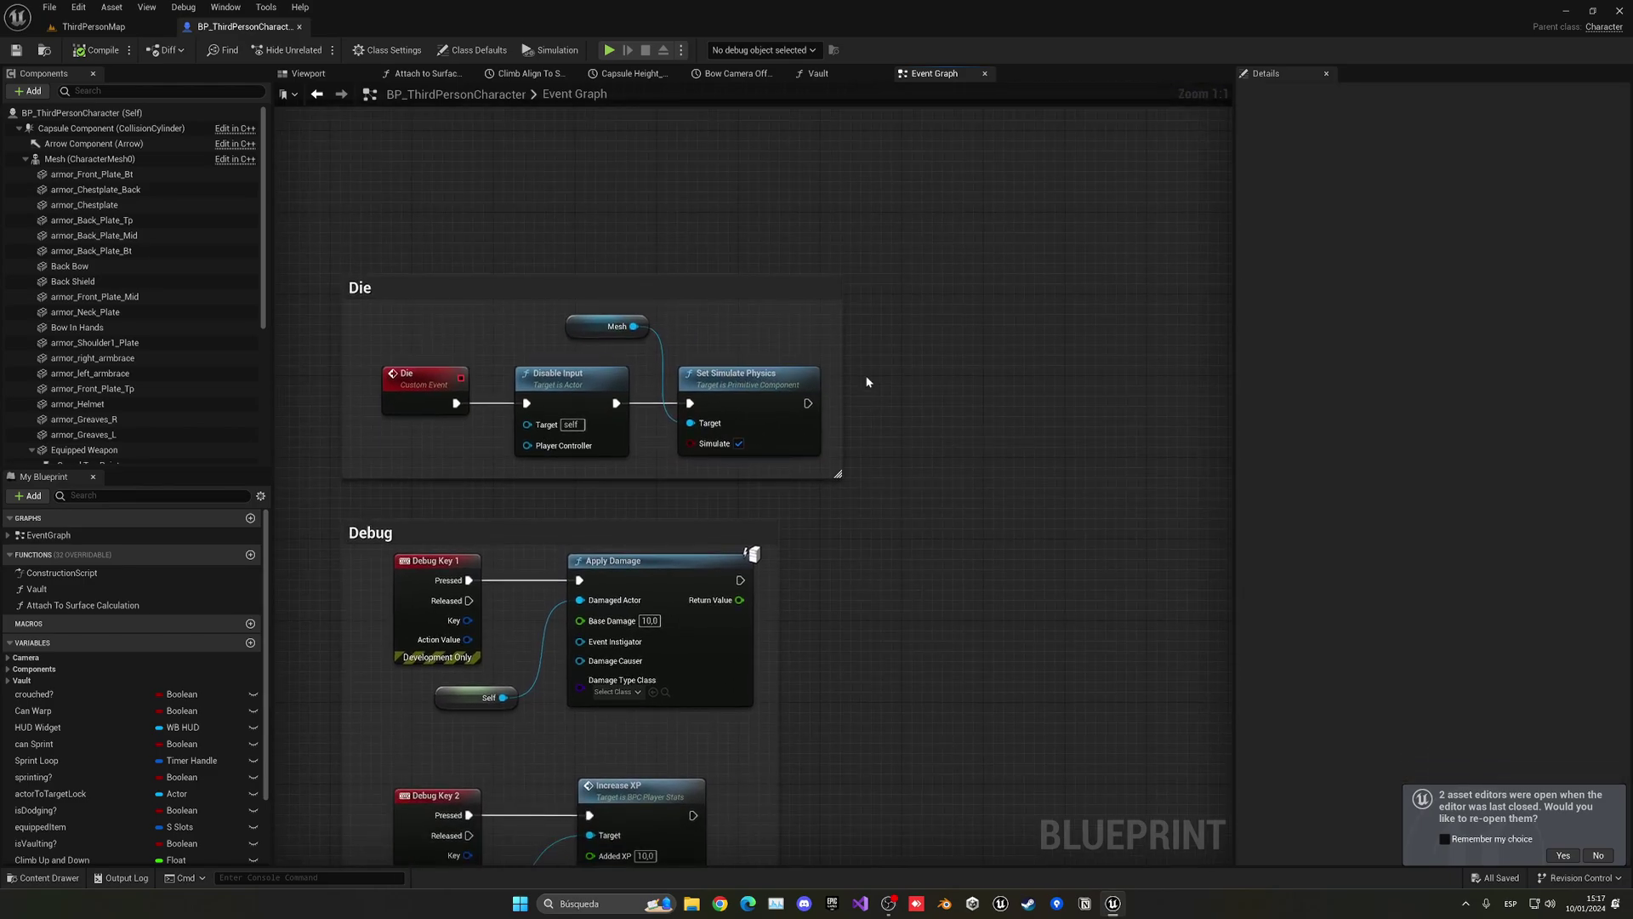
{"action": "right_click_drag", "start_coordinate": [866, 381], "coordinate": [828, 369]}
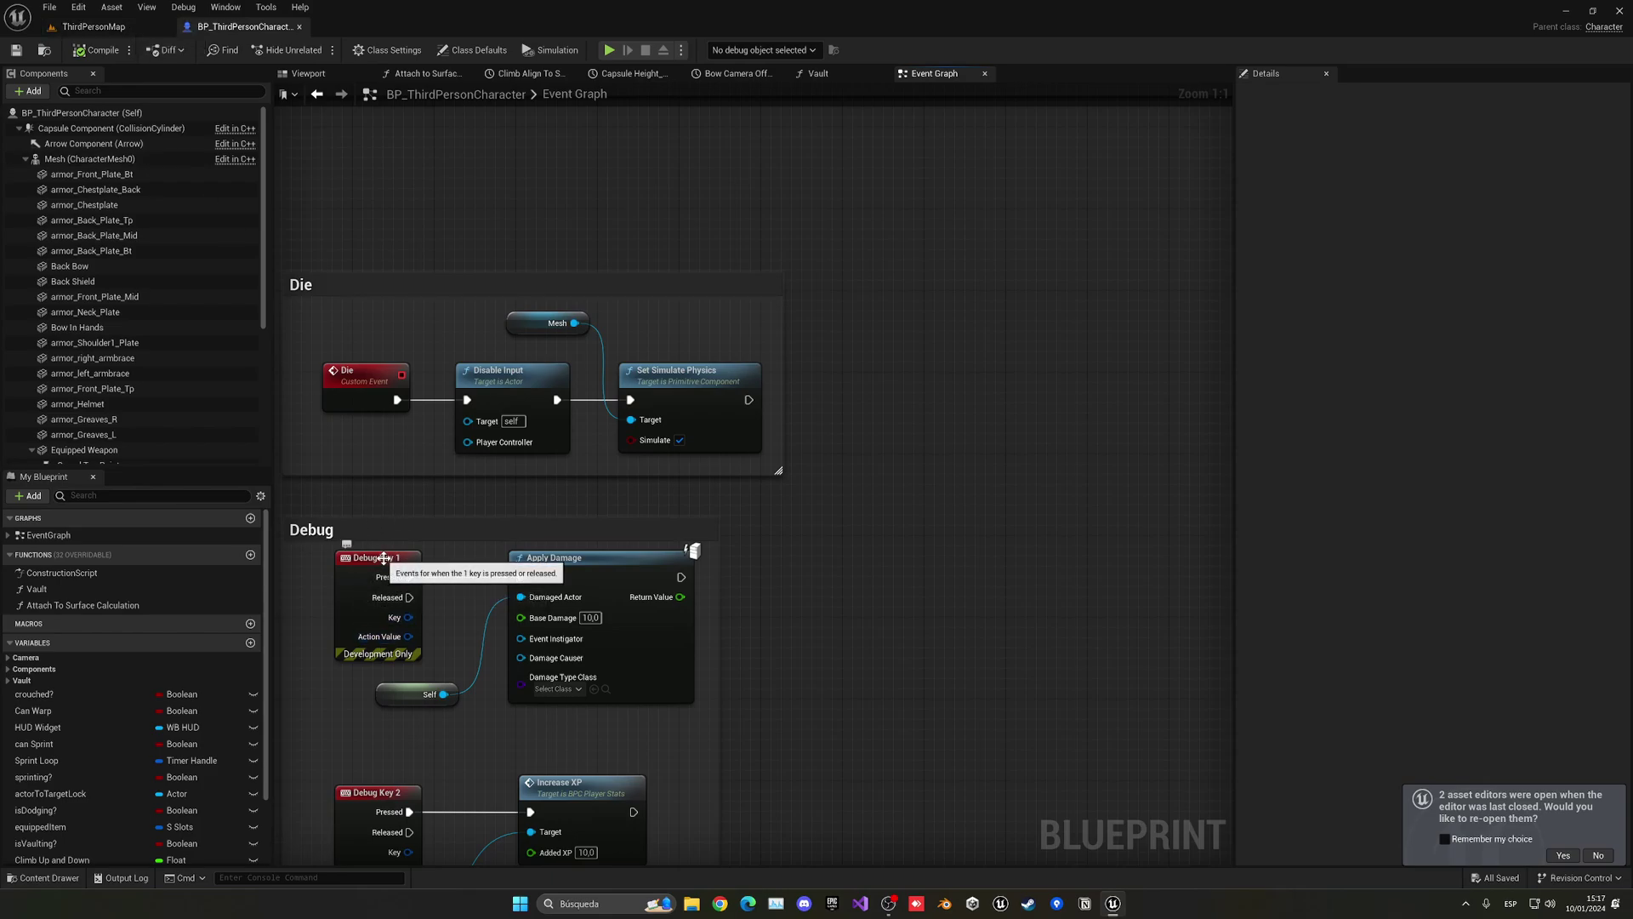
{"action": "left_click", "coordinate": [100, 27]}
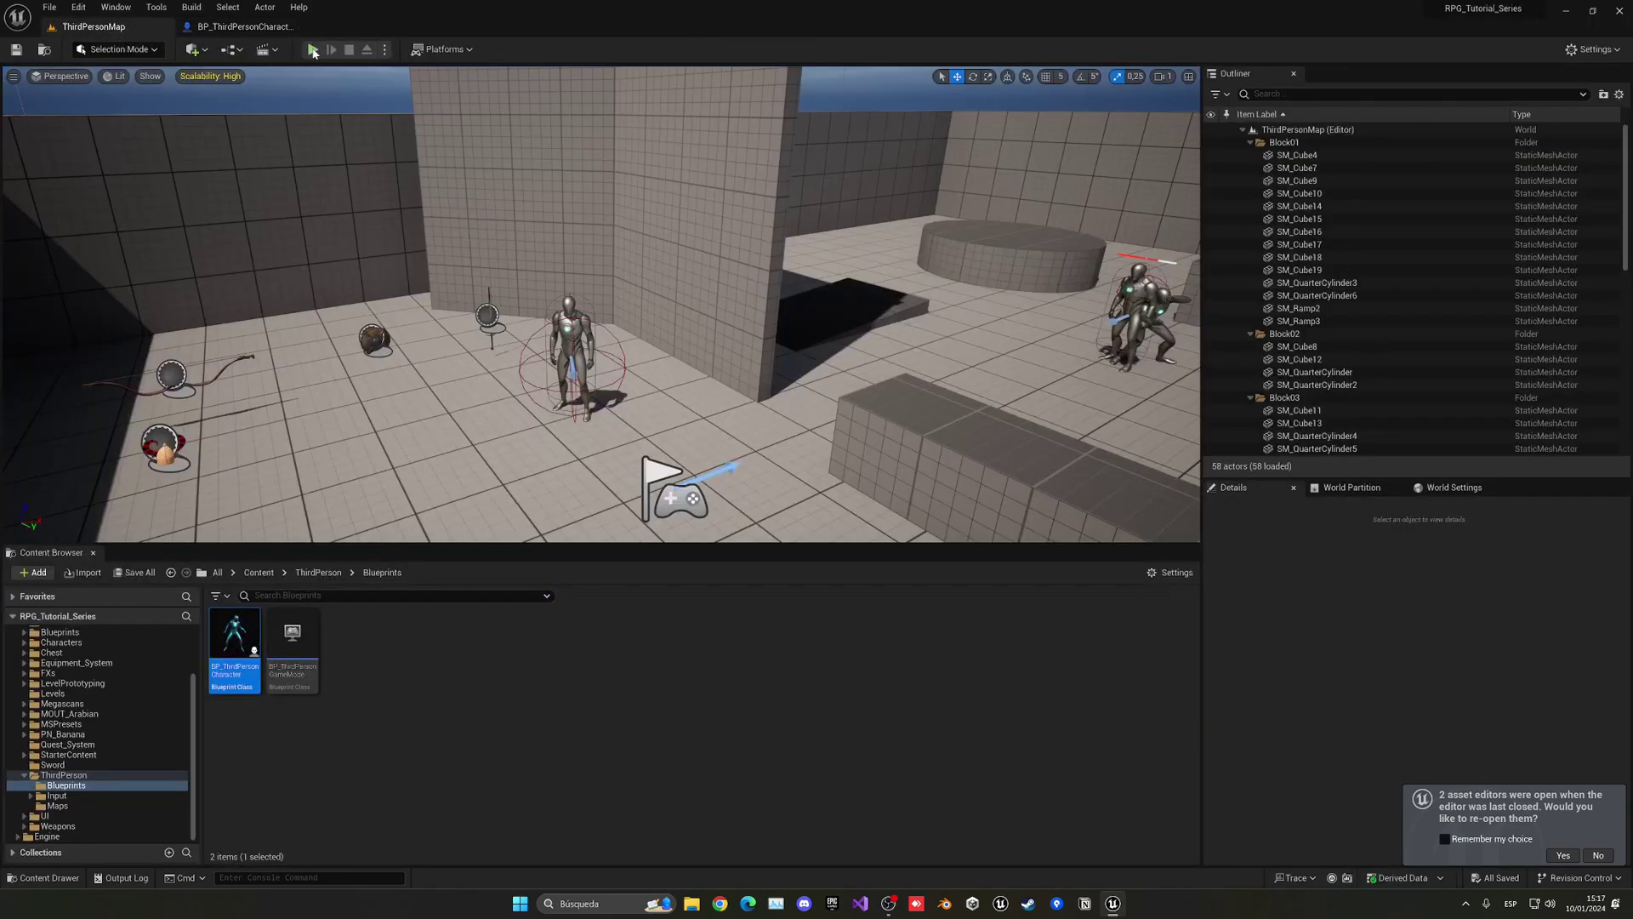
{"action": "key", "text": "alt+p"}
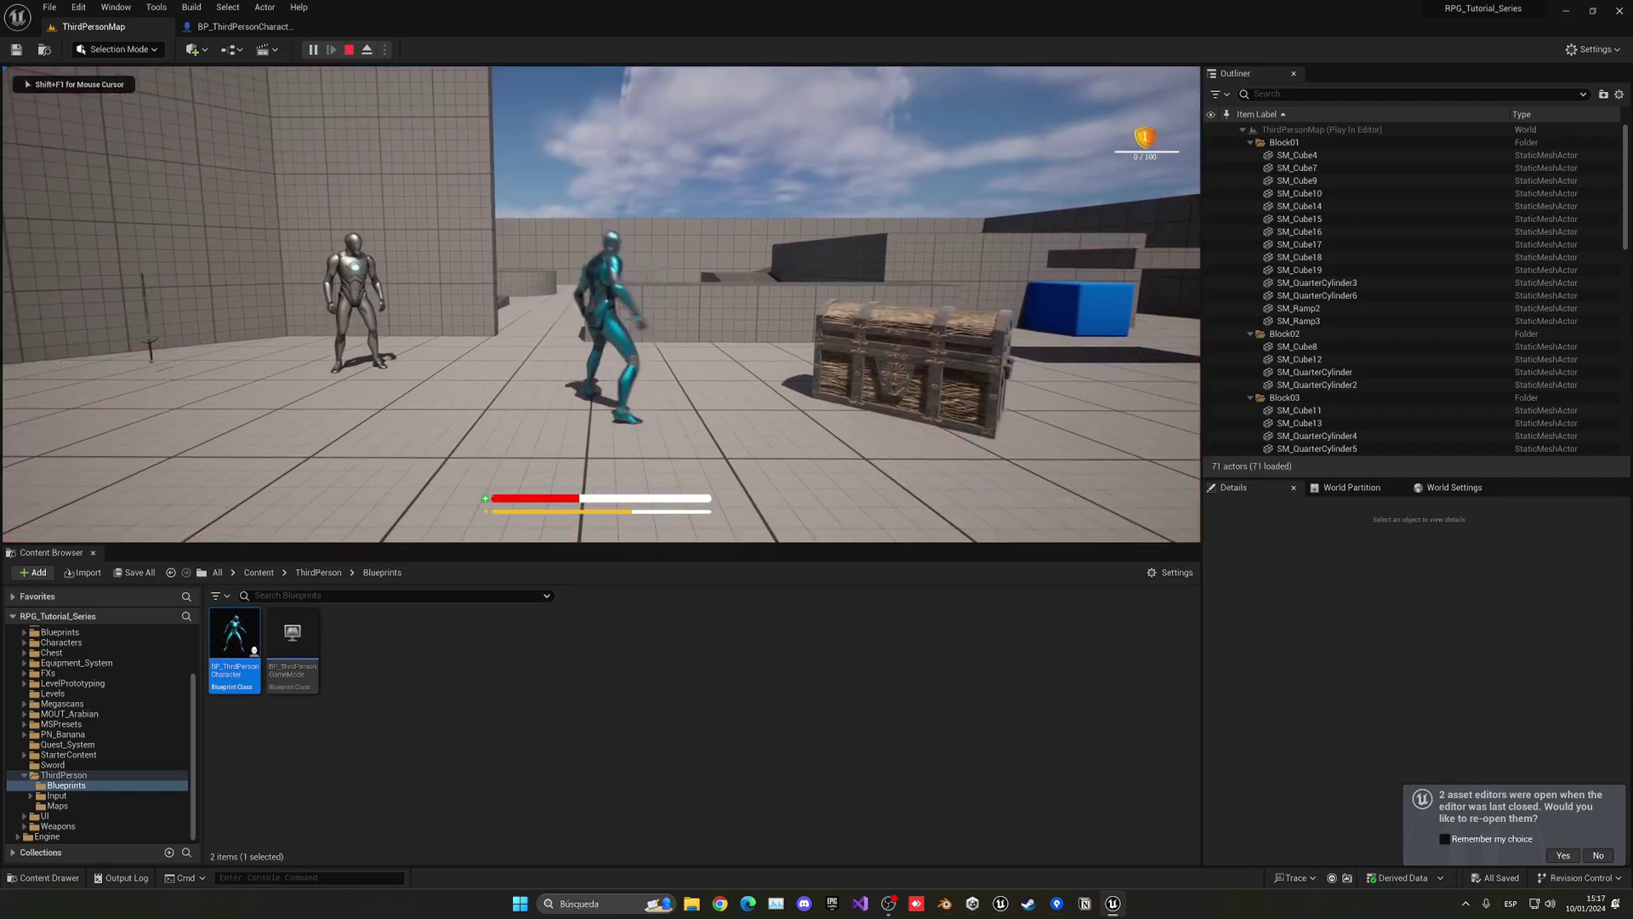
{"action": "key", "text": "1"}
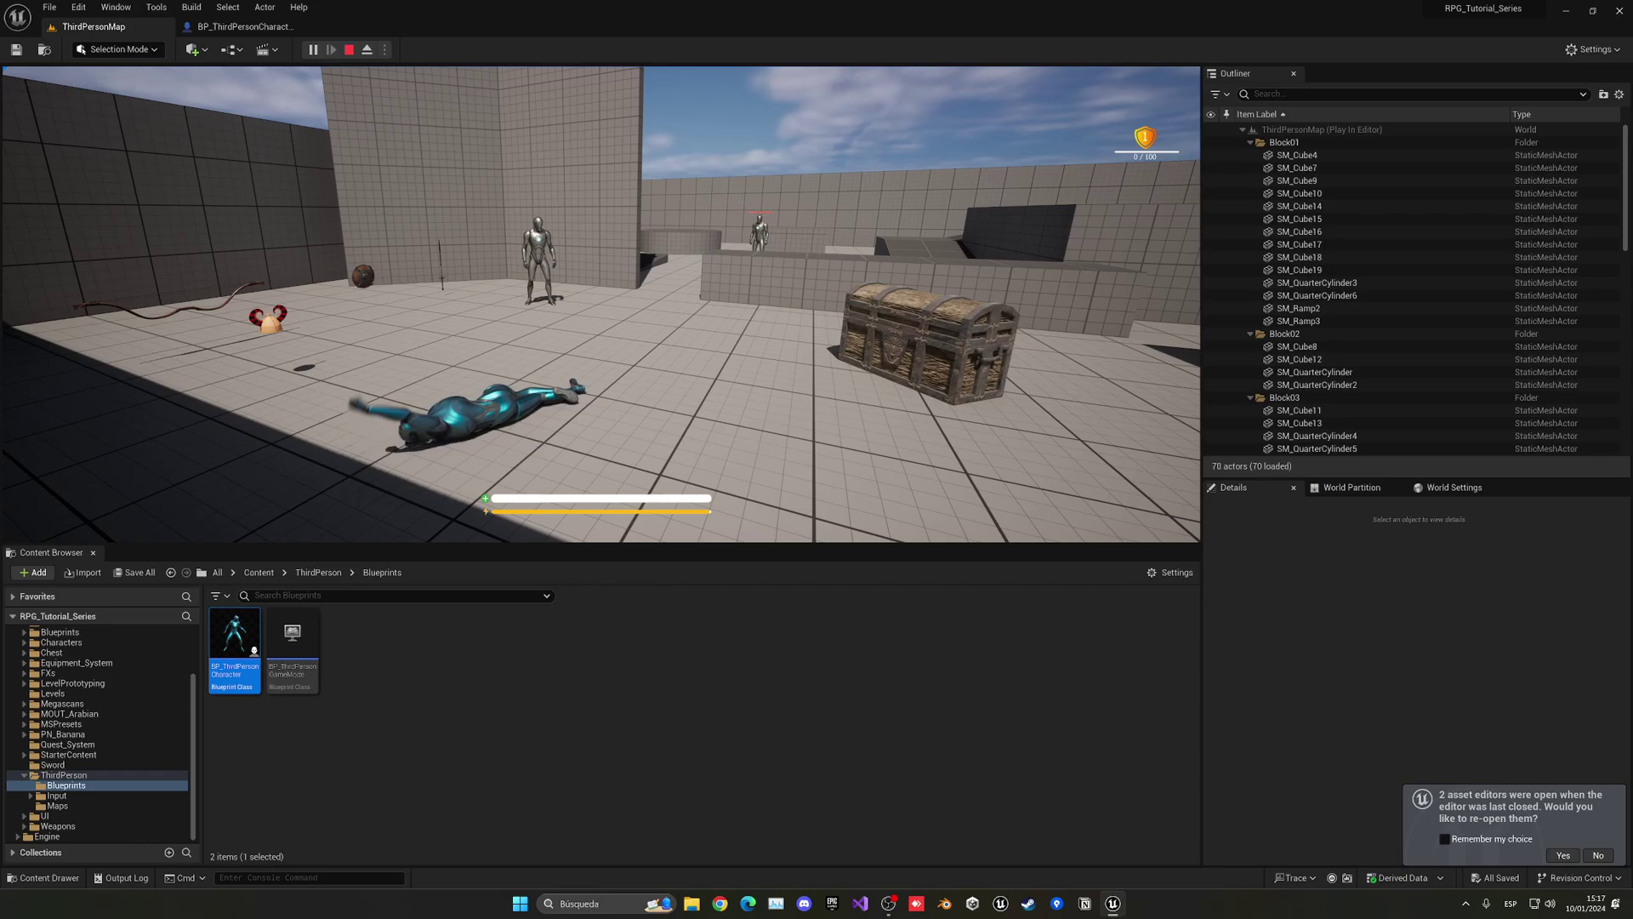
{"action": "key", "text": "Escape"}
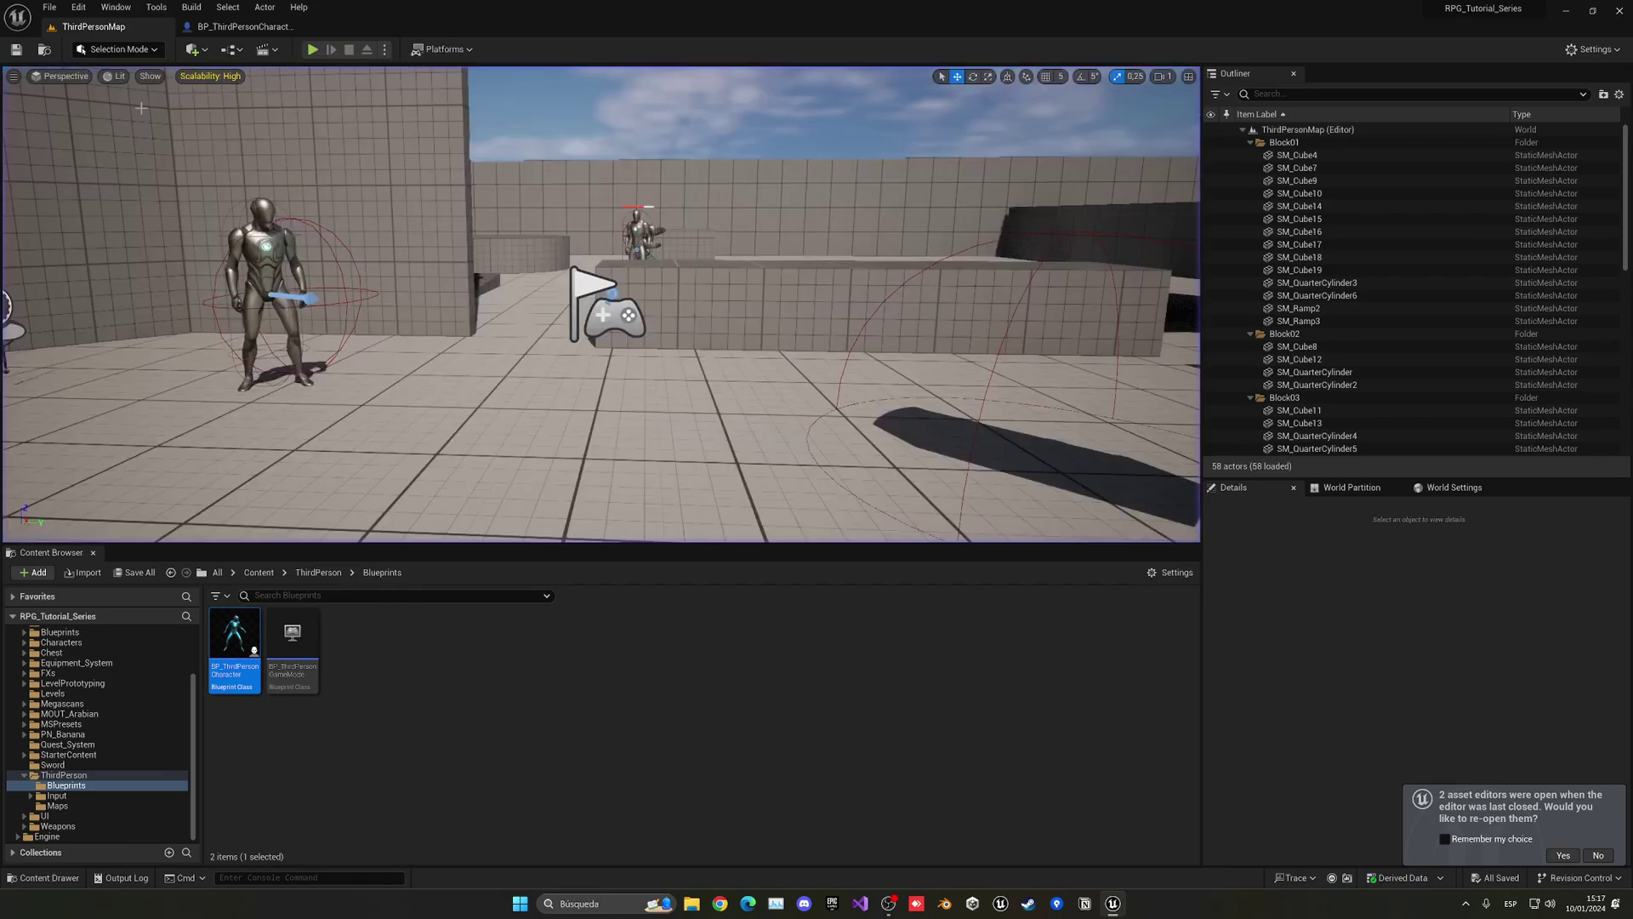
Back in BP_ThirdPersonCharacter, check armor_Chestplate_Back's collision and pull a wire from Set Simulate Physics.
{"action": "left_click", "coordinate": [213, 28]}
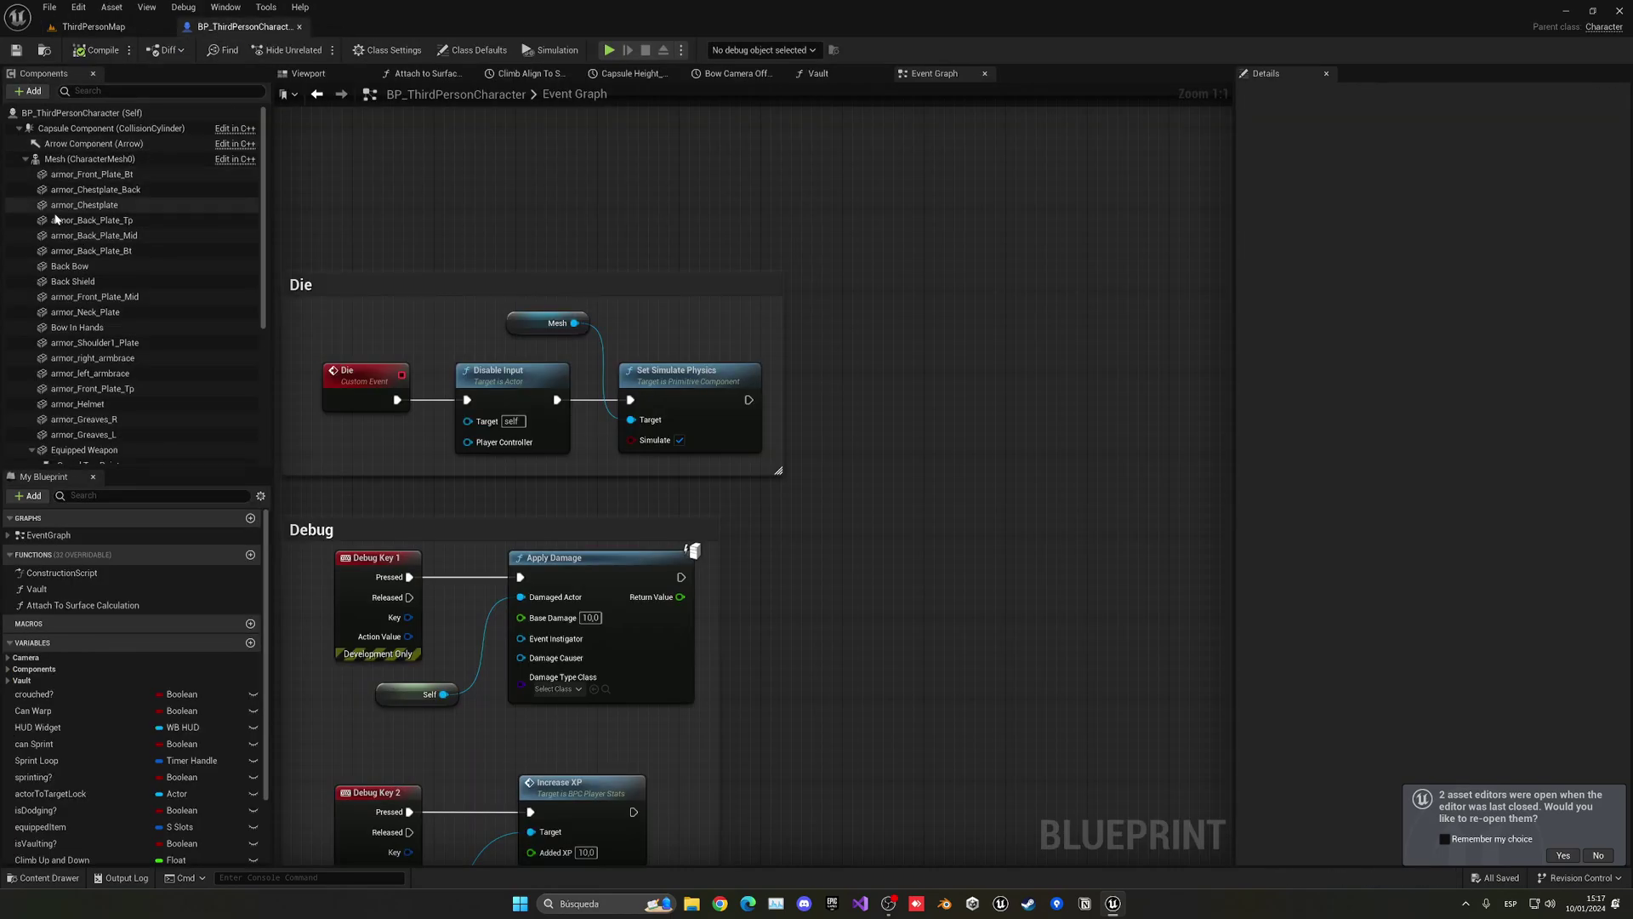
{"action": "left_click", "coordinate": [95, 189]}
{"action": "scroll", "coordinate": [1489, 676], "scroll_direction": "down", "scroll_amount": 3}
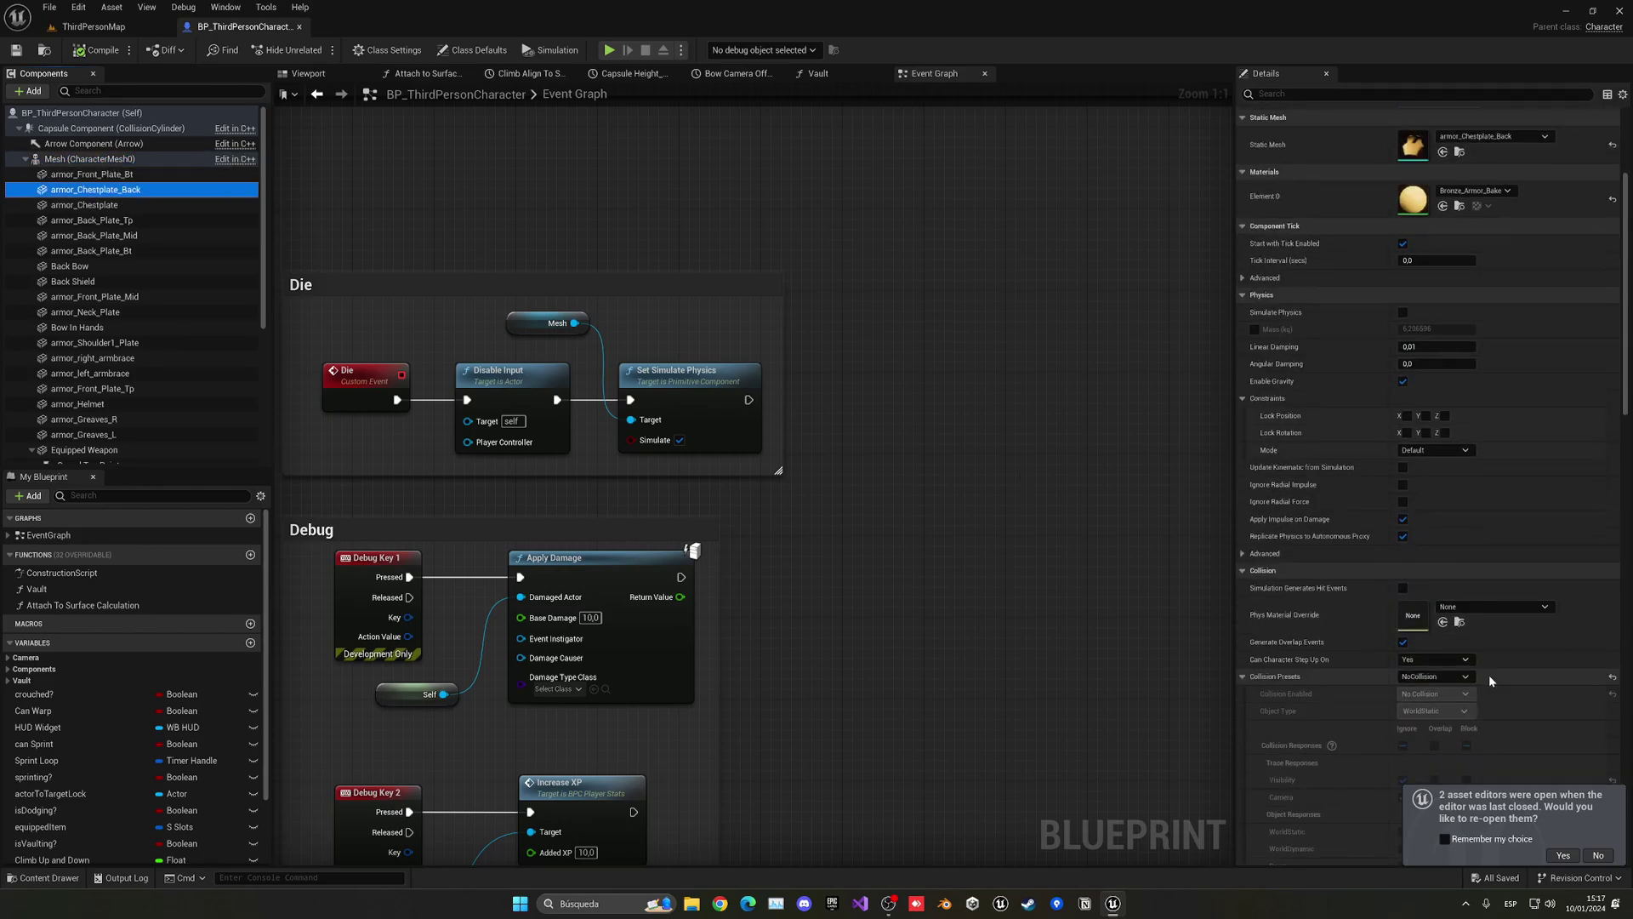
{"action": "scroll", "coordinate": [1489, 674], "scroll_direction": "down", "scroll_amount": 3}
{"action": "scroll", "coordinate": [1505, 716], "scroll_direction": "down", "scroll_amount": 3}
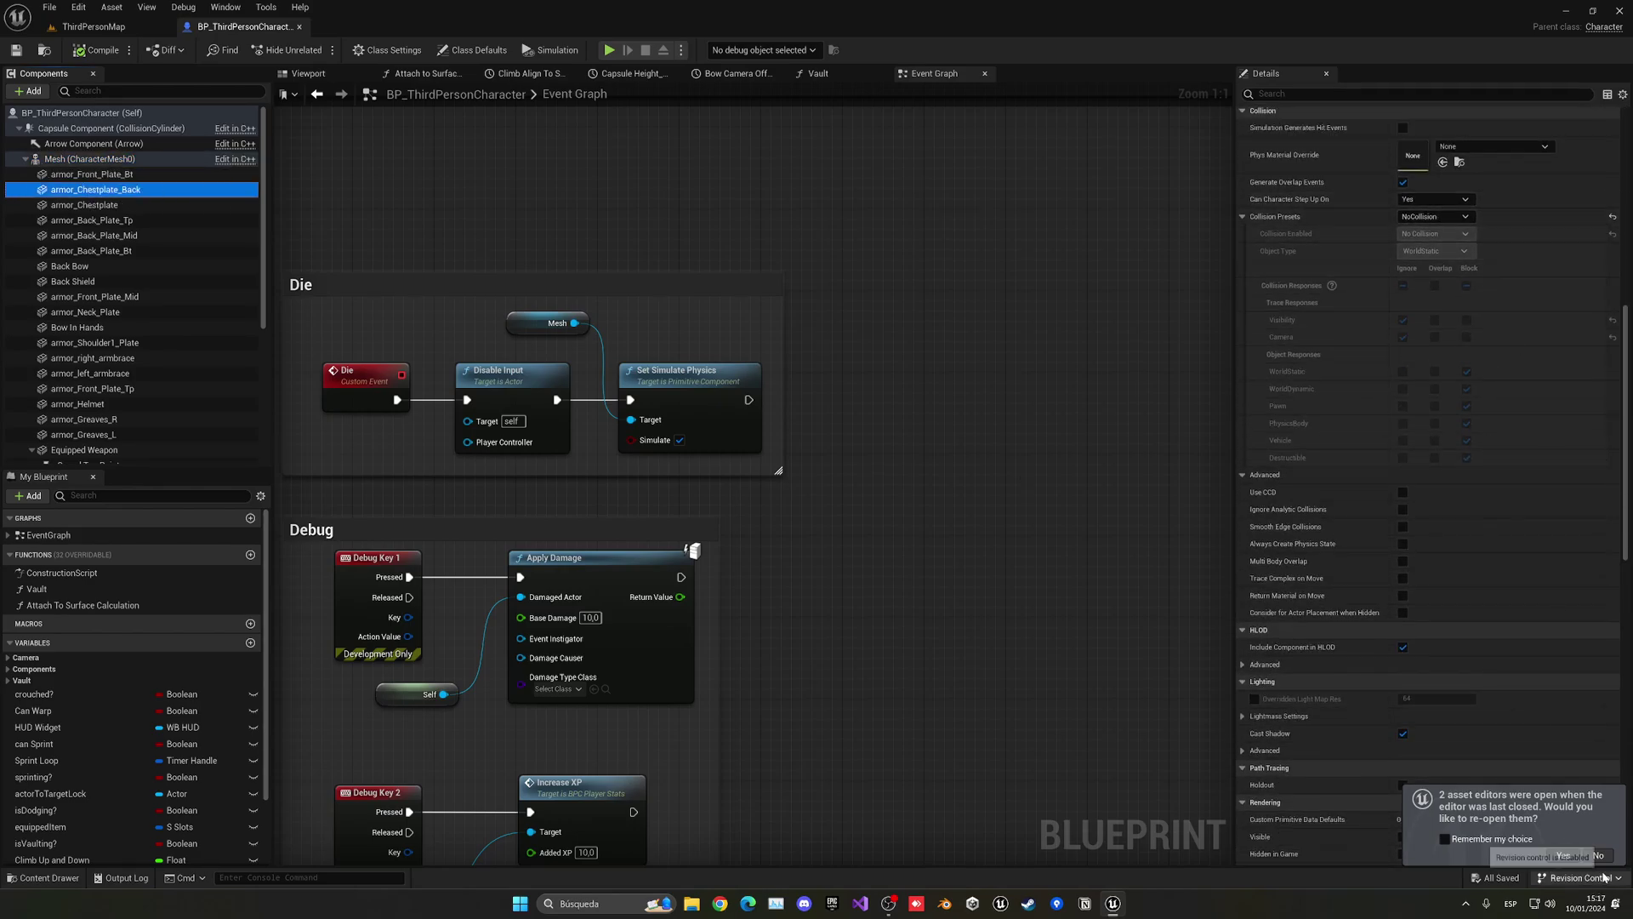
{"action": "scroll", "coordinate": [96, 331], "scroll_direction": "down", "scroll_amount": 2}
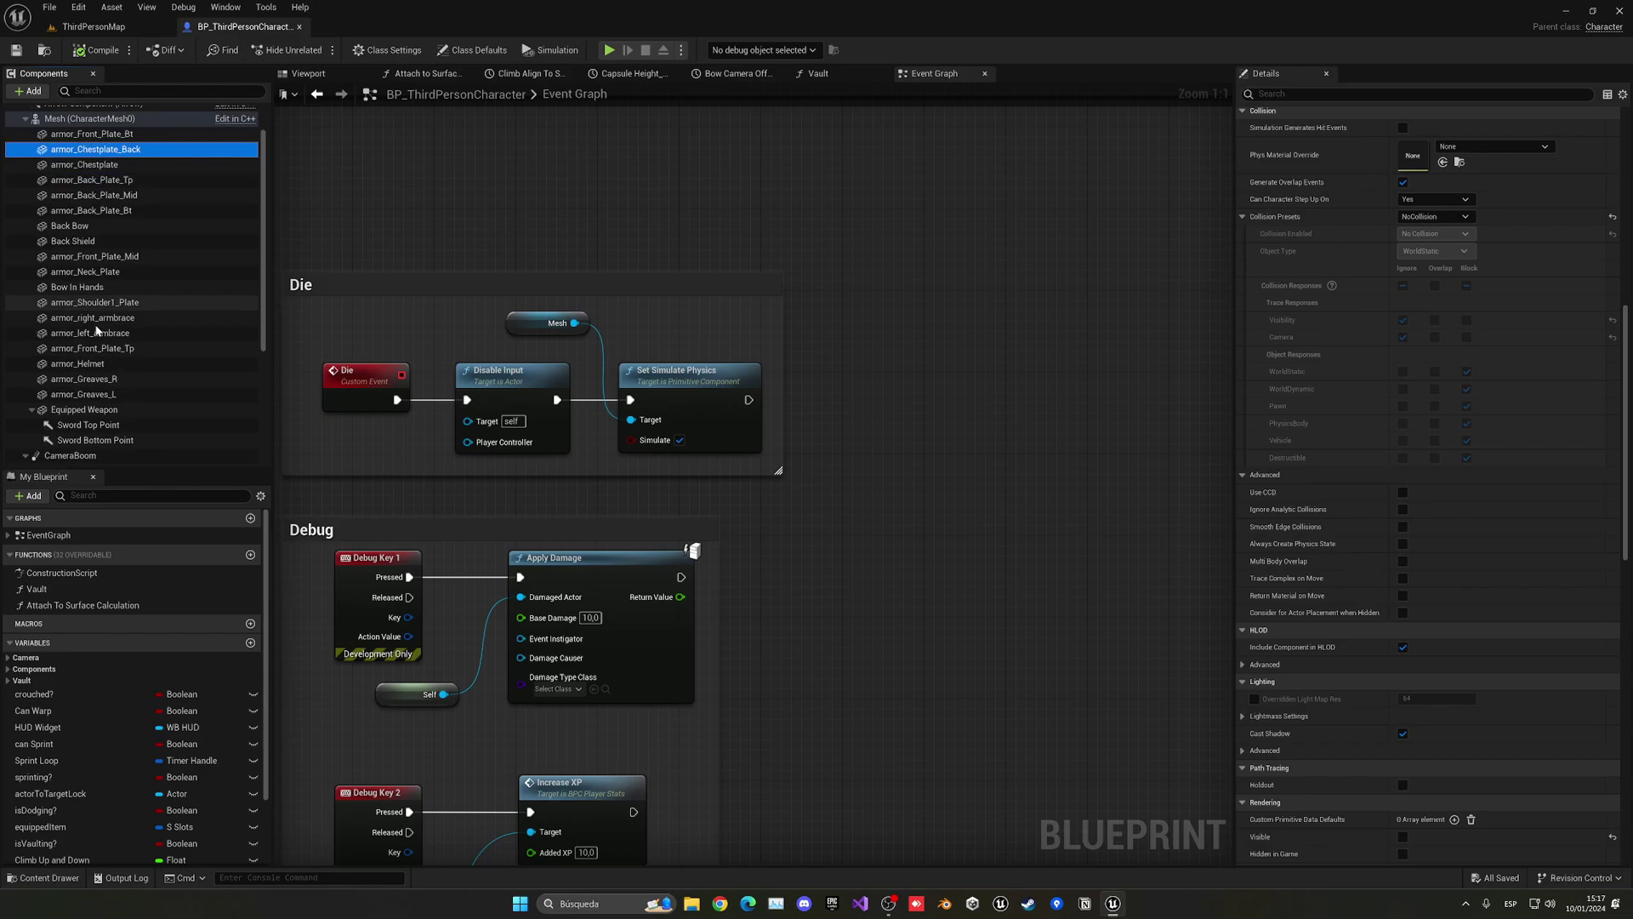
{"action": "scroll", "coordinate": [96, 331], "scroll_direction": "down", "scroll_amount": 3}
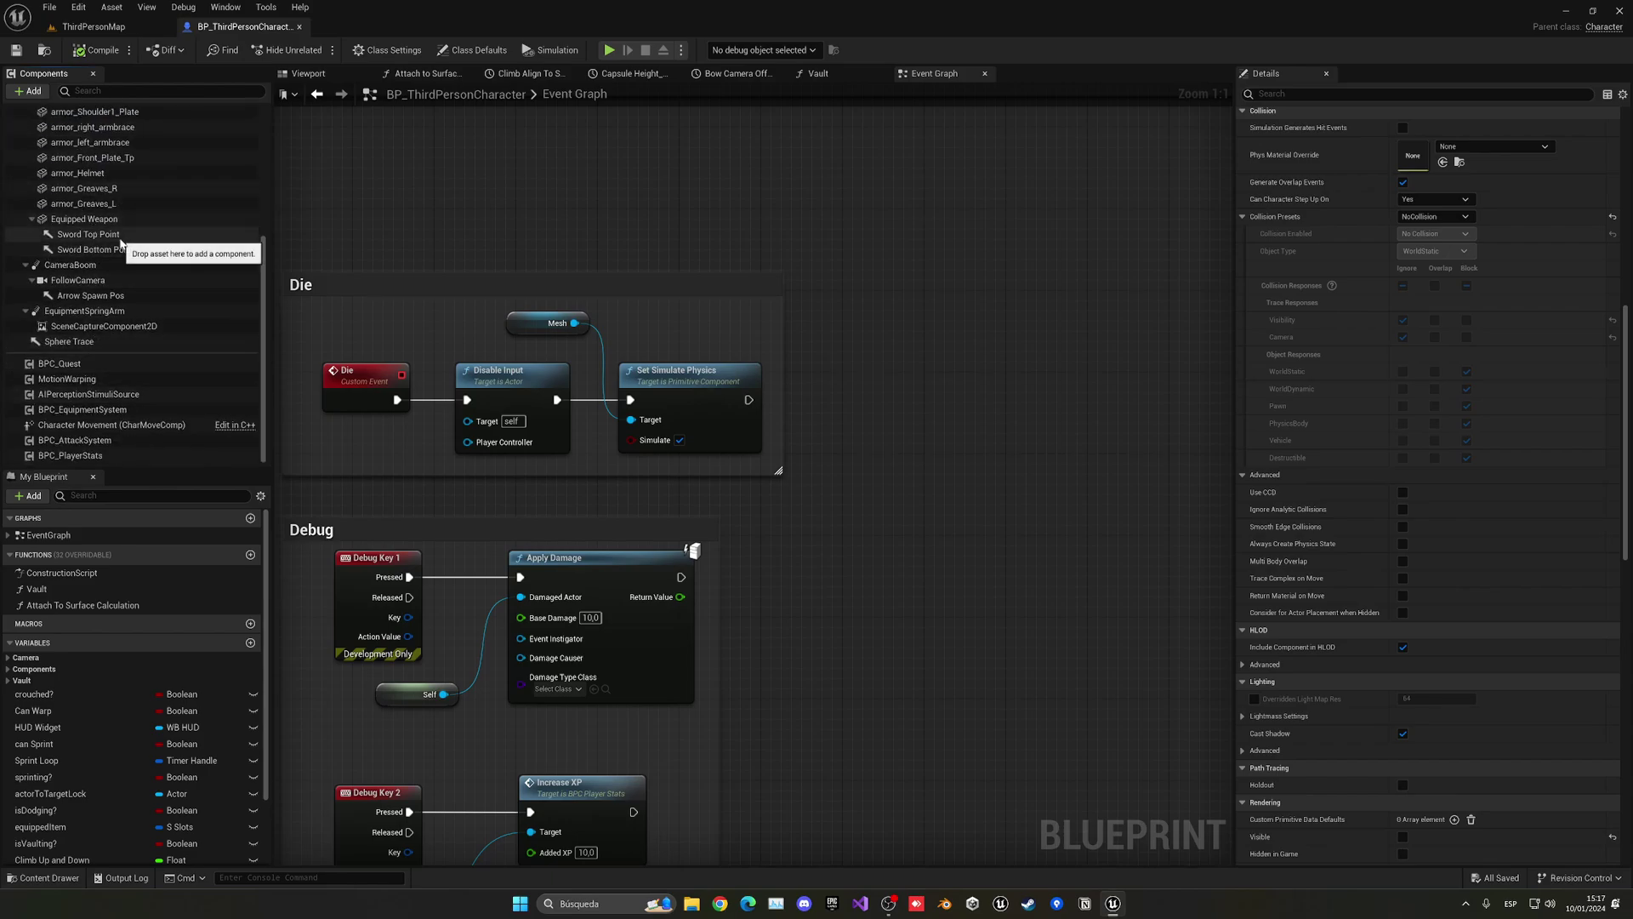
{"action": "scroll", "coordinate": [120, 242], "scroll_direction": "up", "scroll_amount": 4}
{"action": "left_click", "coordinate": [96, 189]}
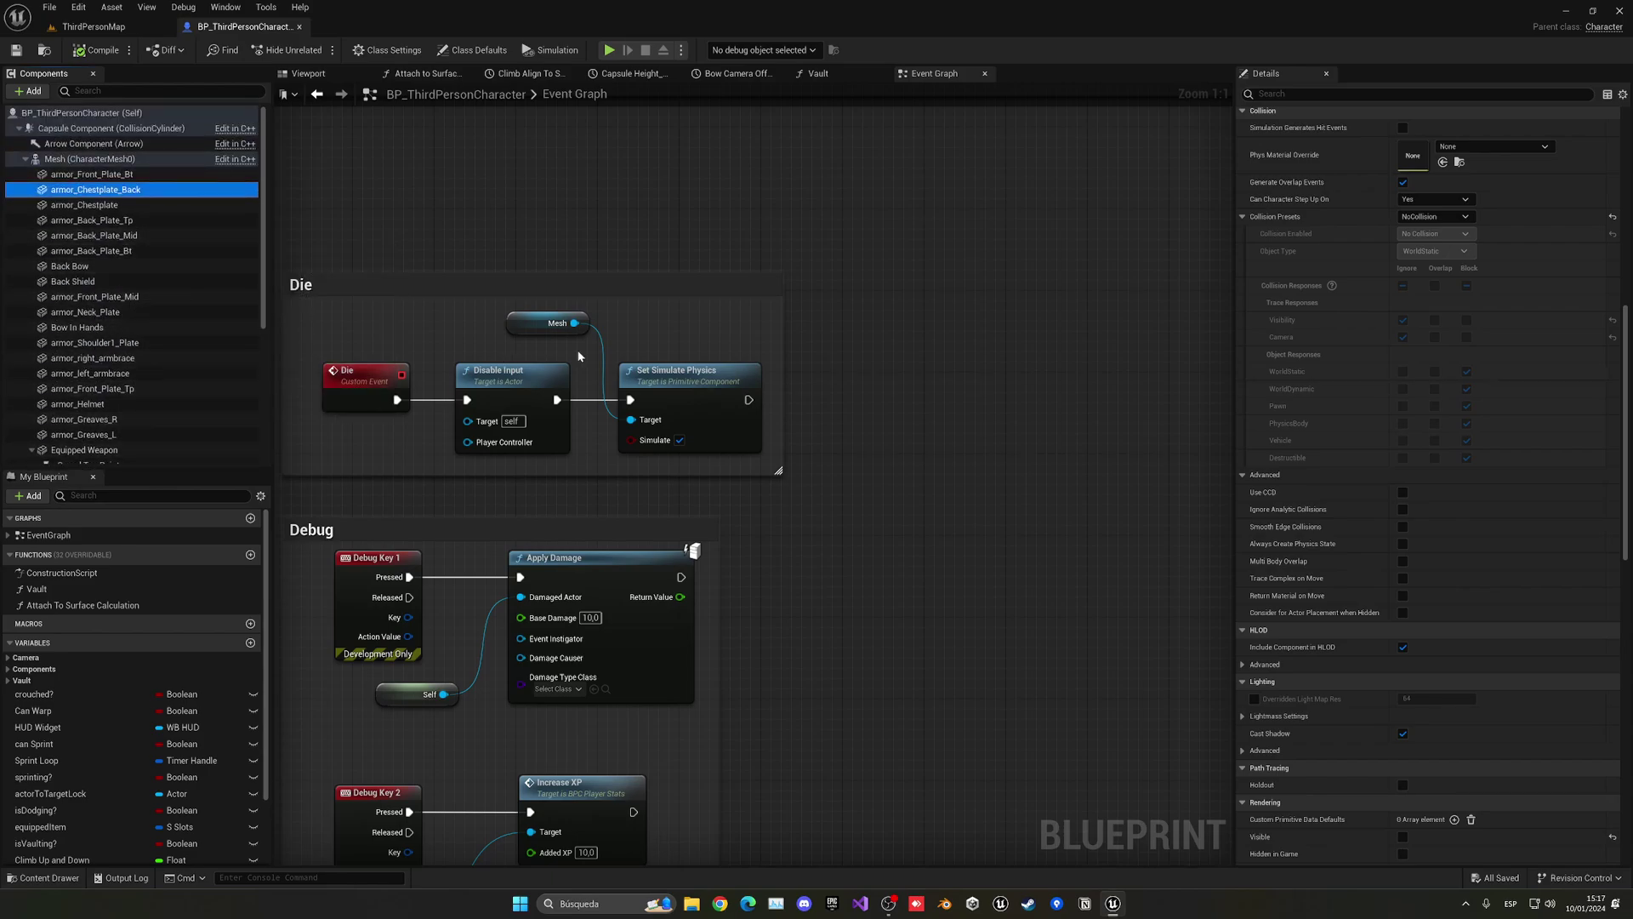
{"action": "mouse_move", "coordinate": [650, 259]}
{"action": "right_mouse_down"}
{"action": "mouse_move", "coordinate": [913, 266]}
{"action": "mouse_move", "coordinate": [820, 332]}
{"action": "right_mouse_up"}
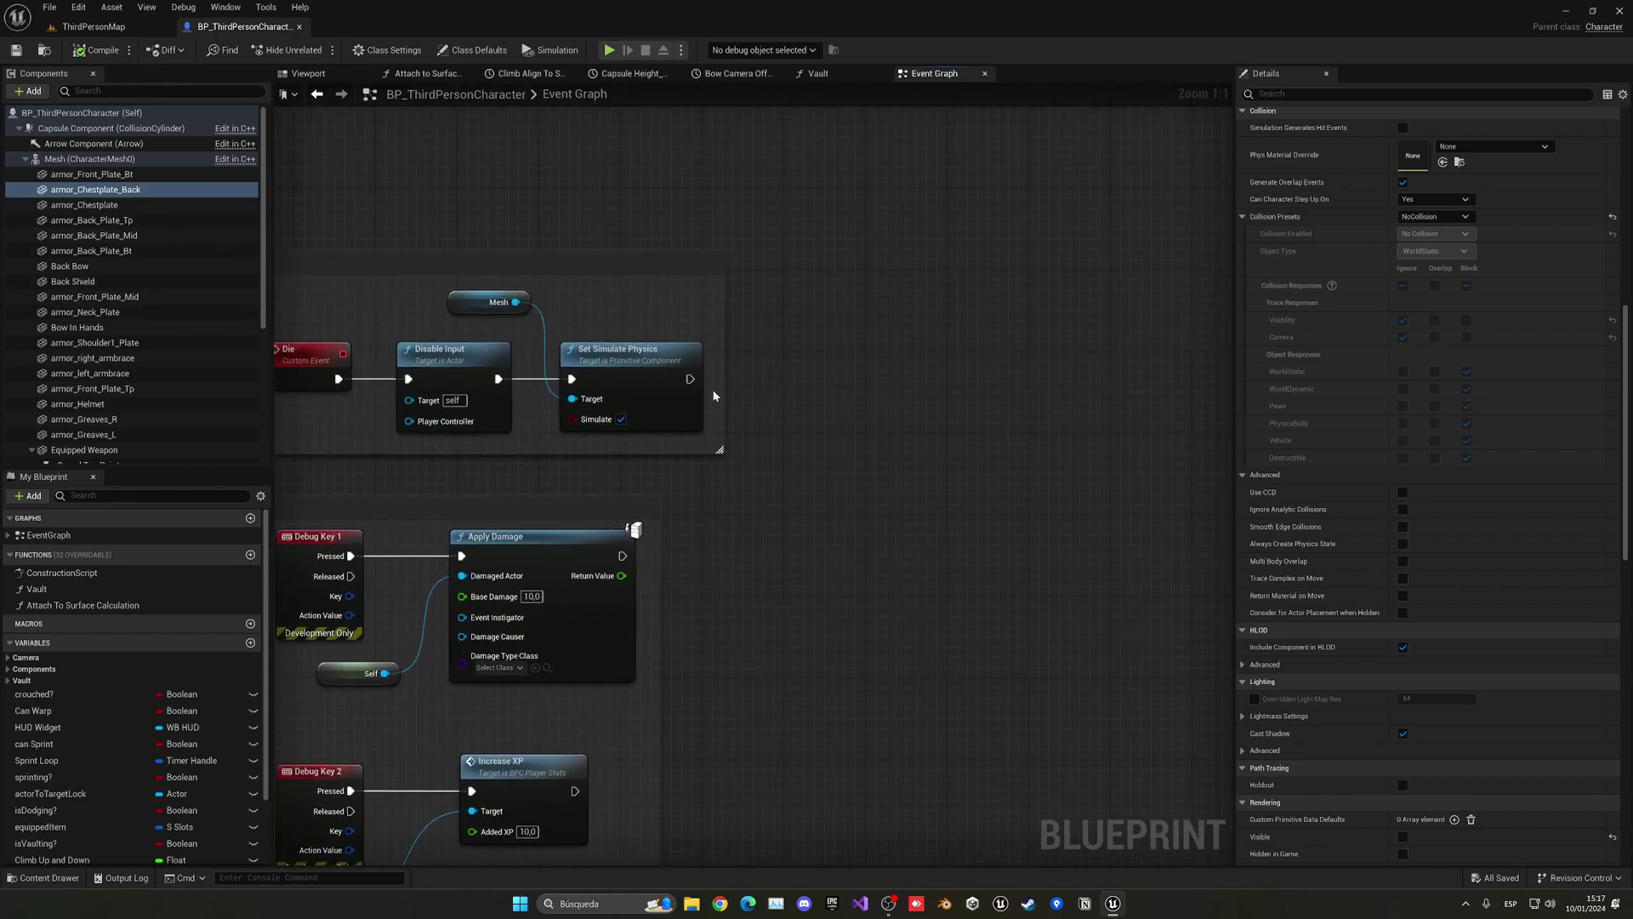
{"action": "right_click_drag", "start_coordinate": [689, 378], "coordinate": [653, 389]}
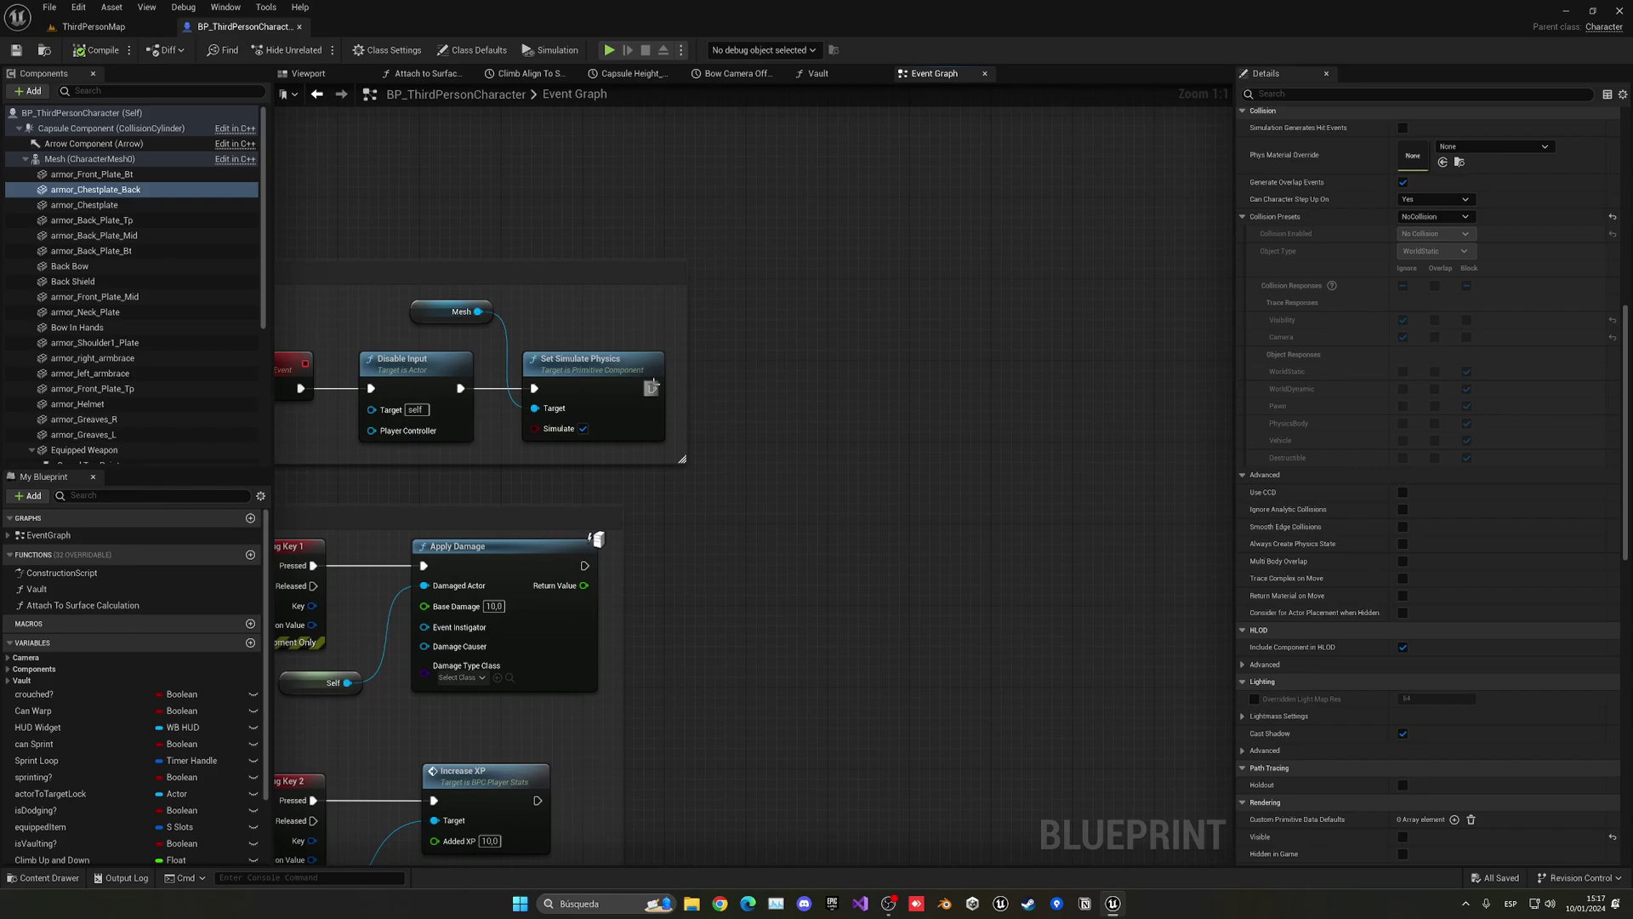
Add a Get Player Camera Manager node after Set Simulate Physics.
{"action": "left_click_drag", "start_coordinate": [653, 389], "coordinate": [709, 387]}
{"action": "right_click", "coordinate": [666, 490]}
{"action": "type", "text": "get"}
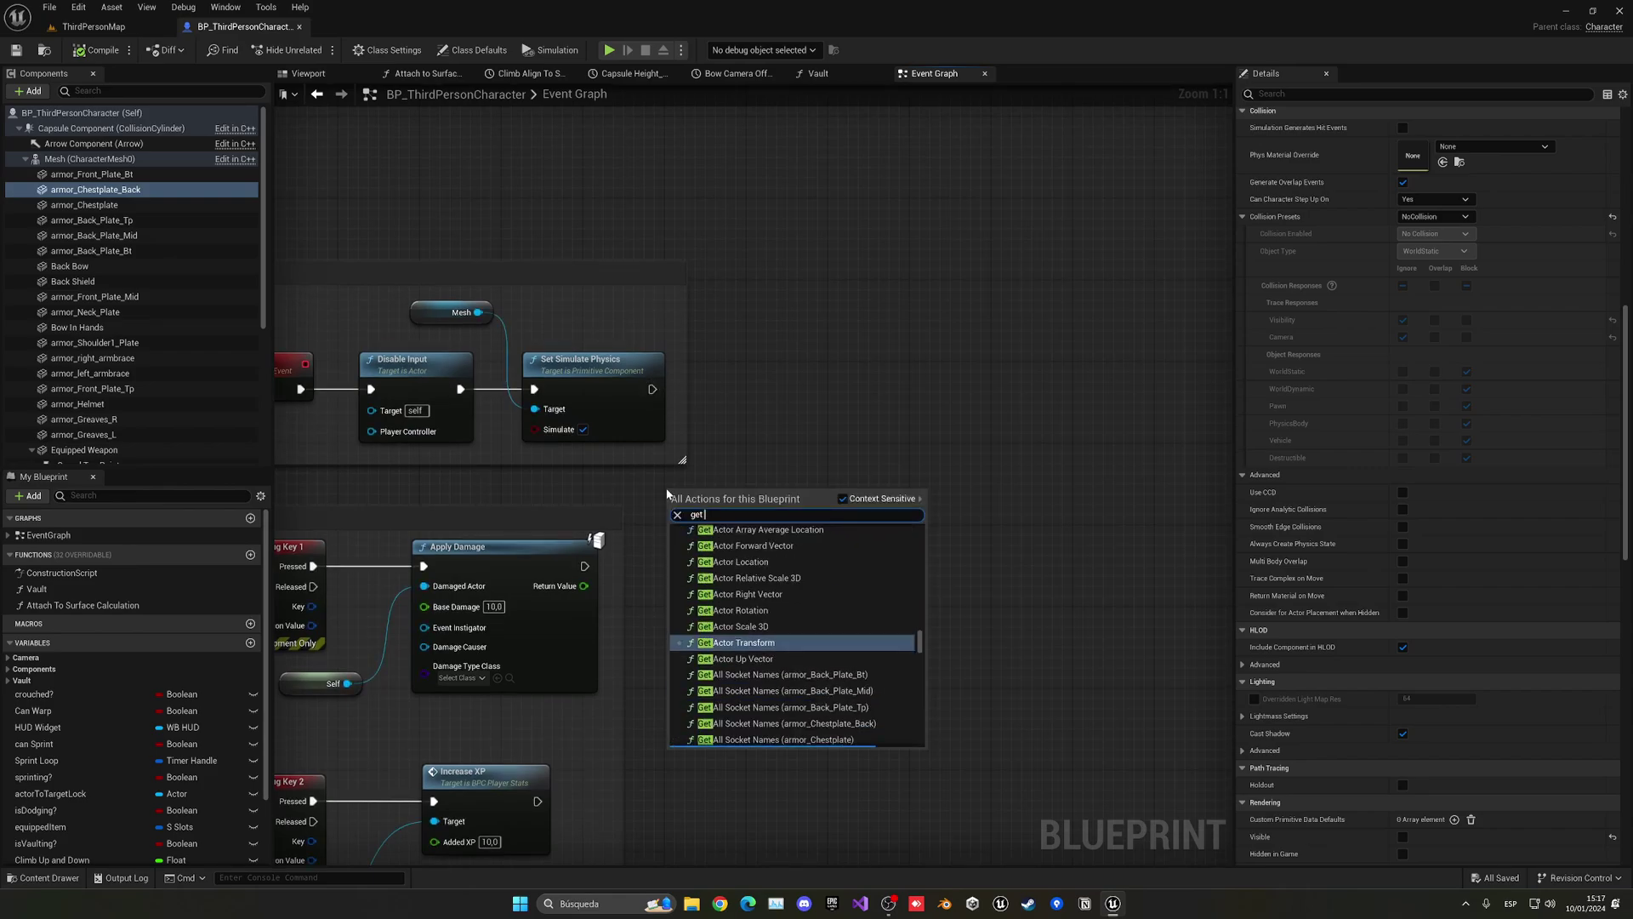
{"action": "type", "text": " player mana"}
{"action": "key", "text": "Return"}
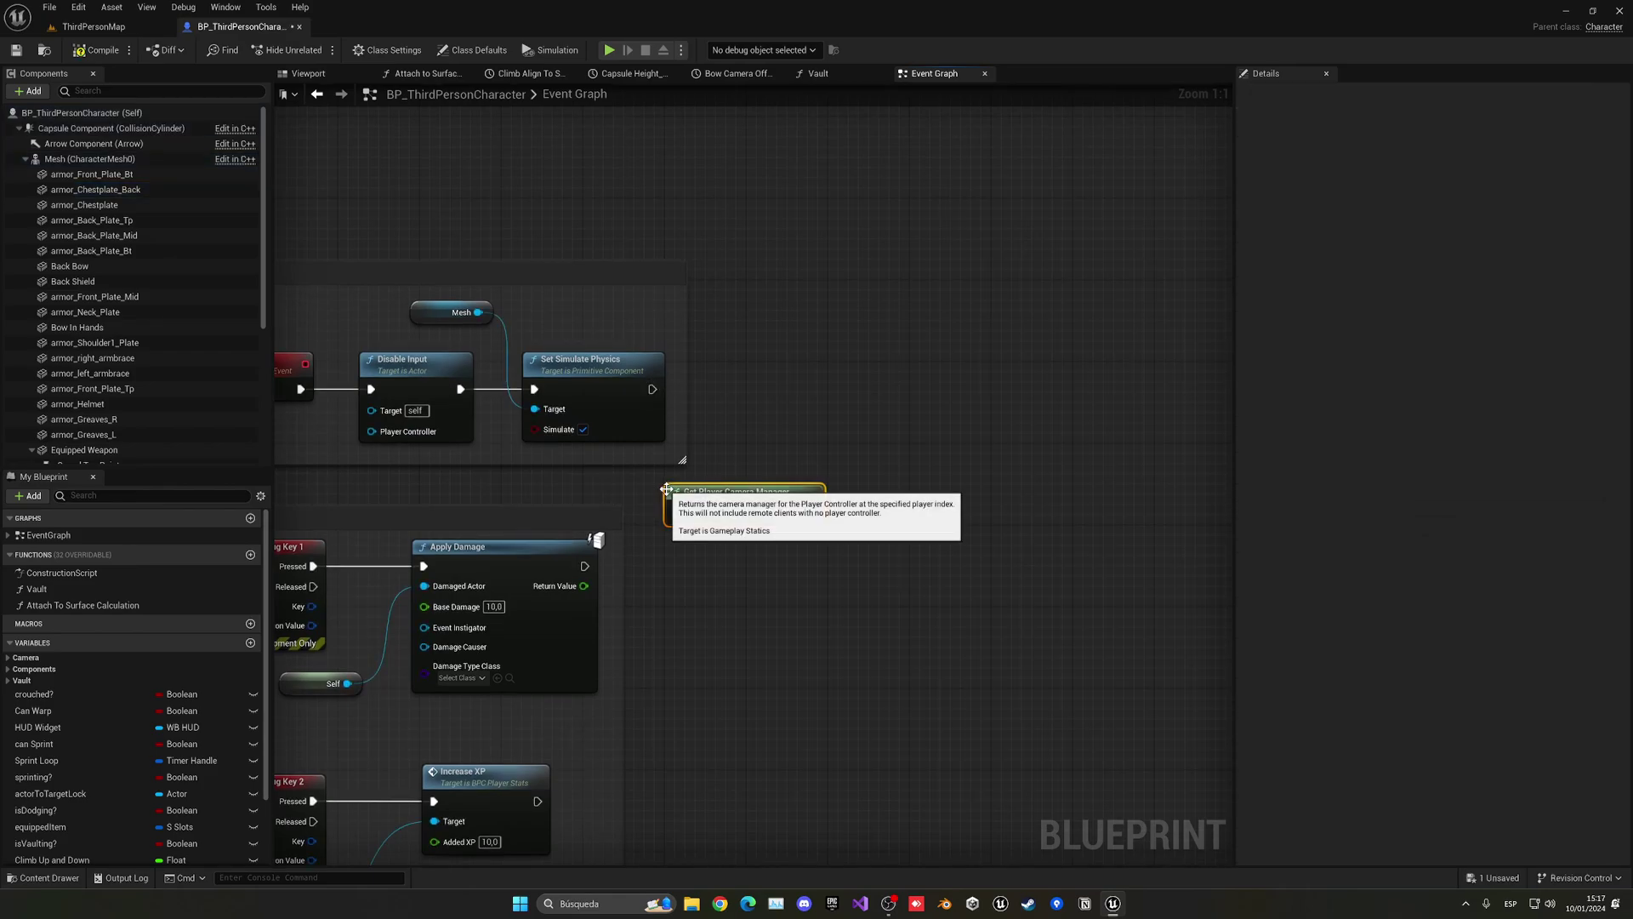
Wire a Start Camera Fade on the camera manager after Set Simulate Physics, To Alpha 1,0, Duration 5,0.
{"action": "right_click_drag", "start_coordinate": [666, 492], "coordinate": [597, 485]}
{"action": "left_click_drag", "start_coordinate": [739, 509], "coordinate": [773, 387]}
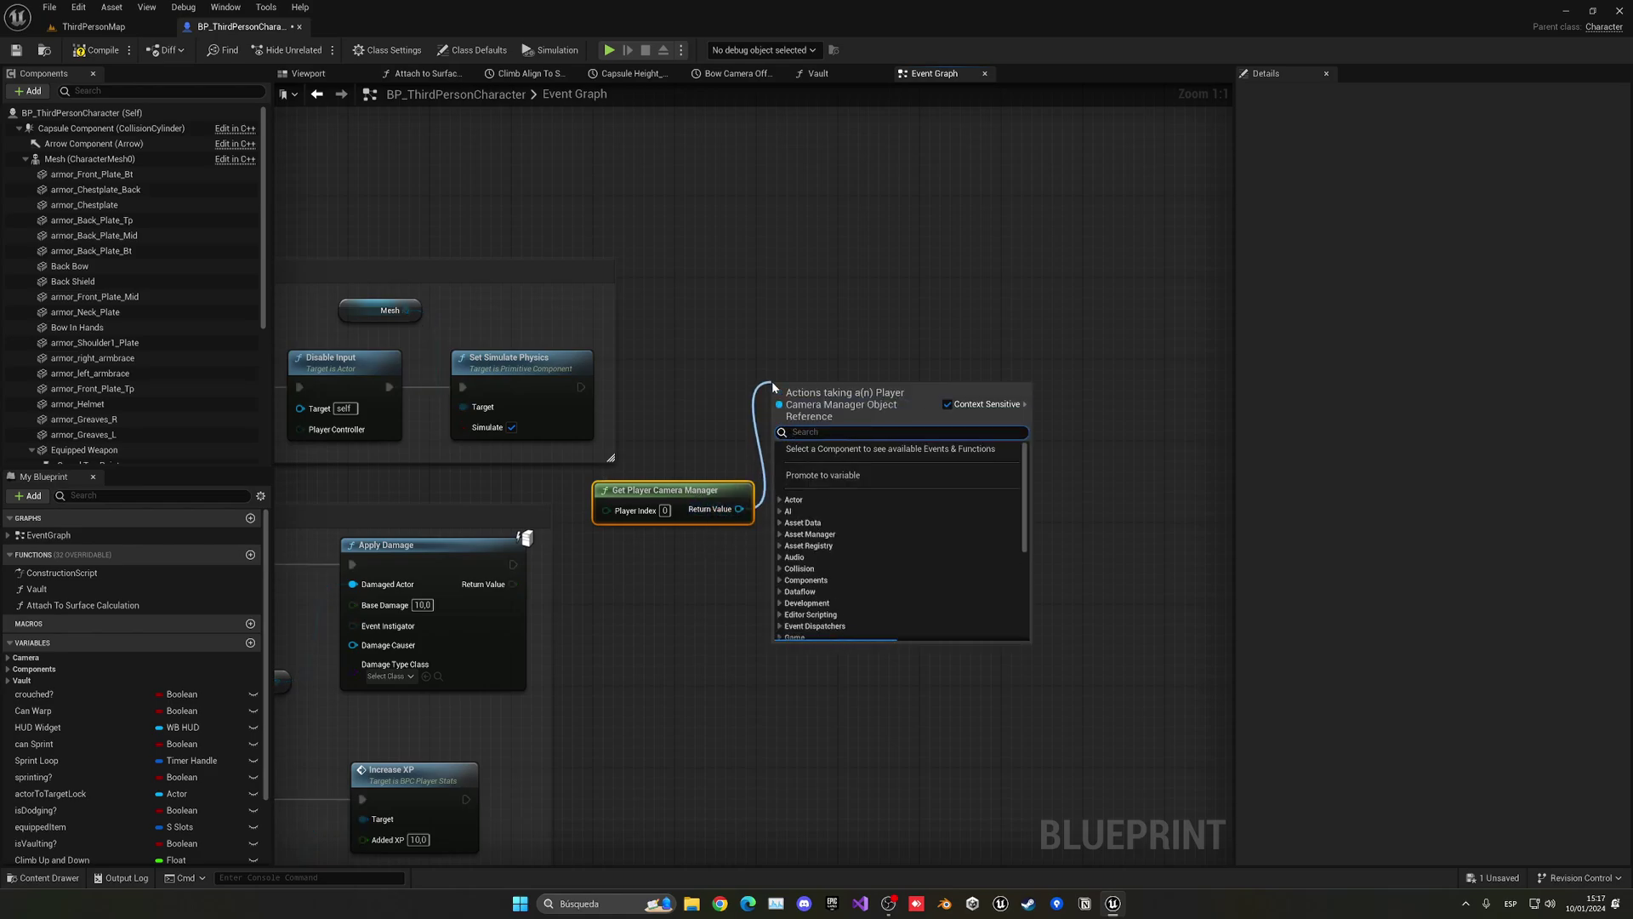
{"action": "type", "text": "fade"}
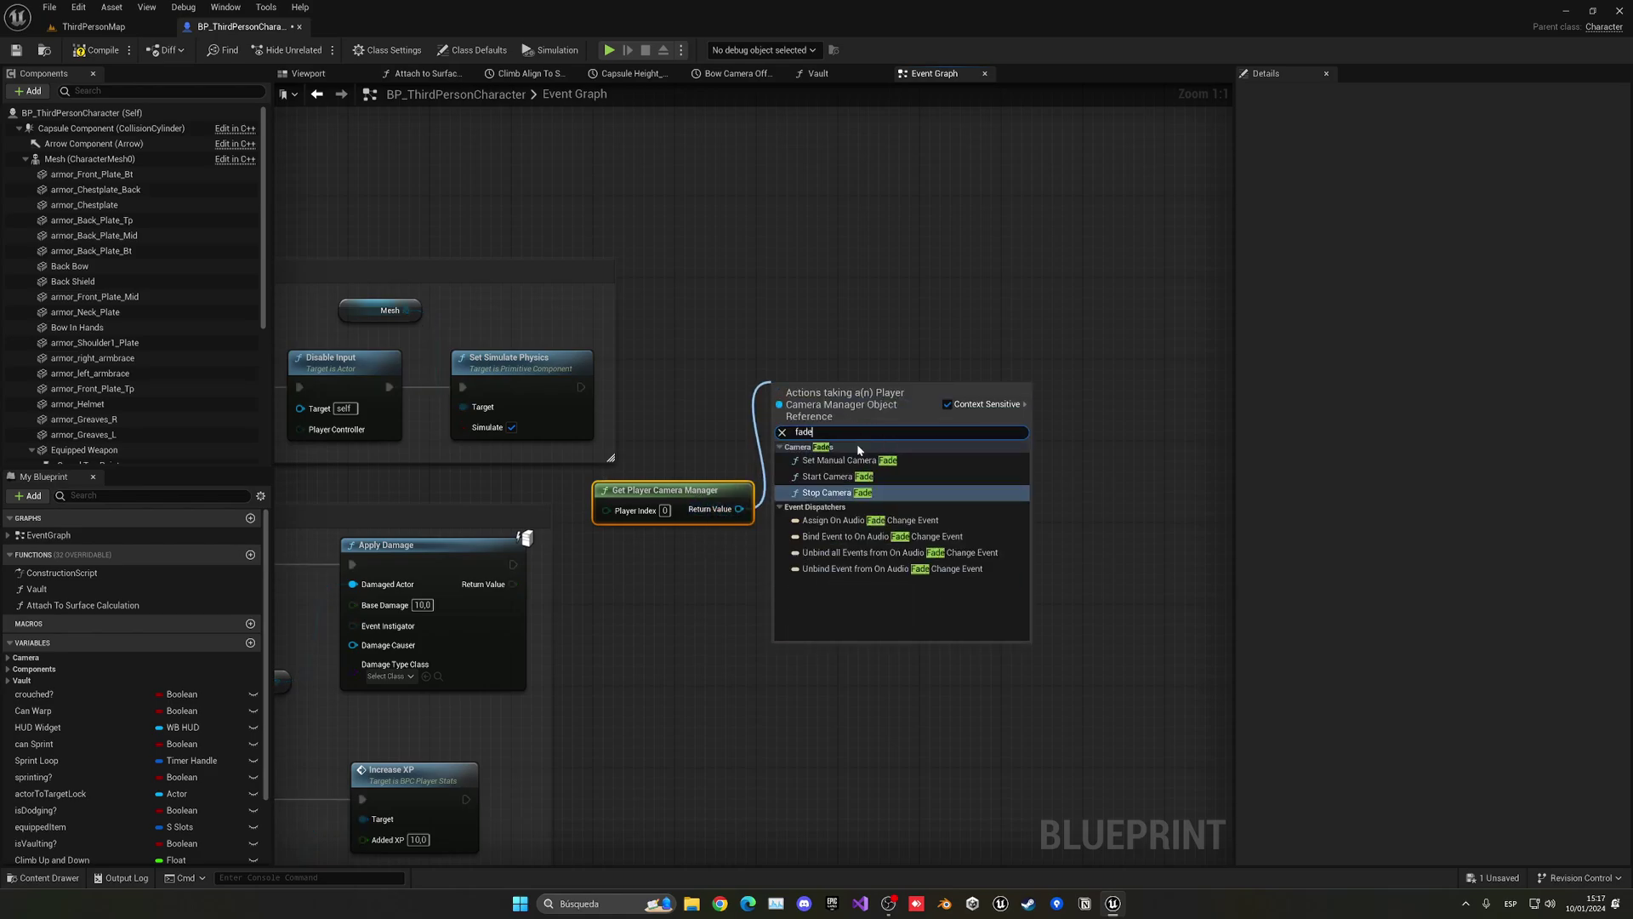
{"action": "left_click", "coordinate": [827, 476]}
{"action": "left_click_drag", "start_coordinate": [567, 386], "coordinate": [818, 388]}
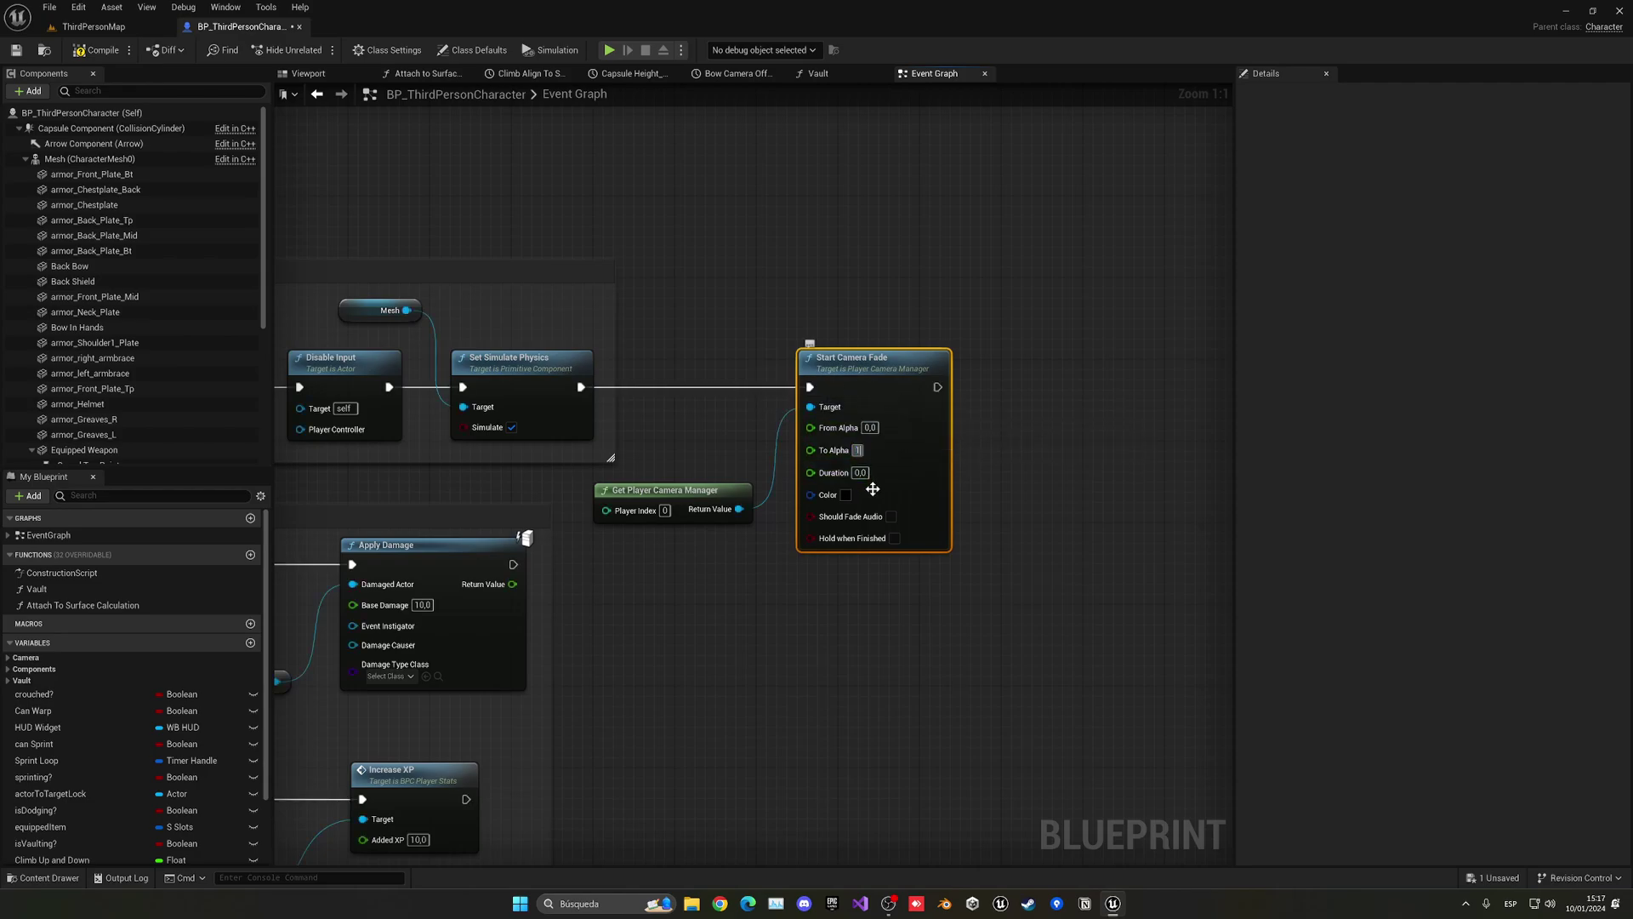
{"action": "left_click", "coordinate": [966, 463]}
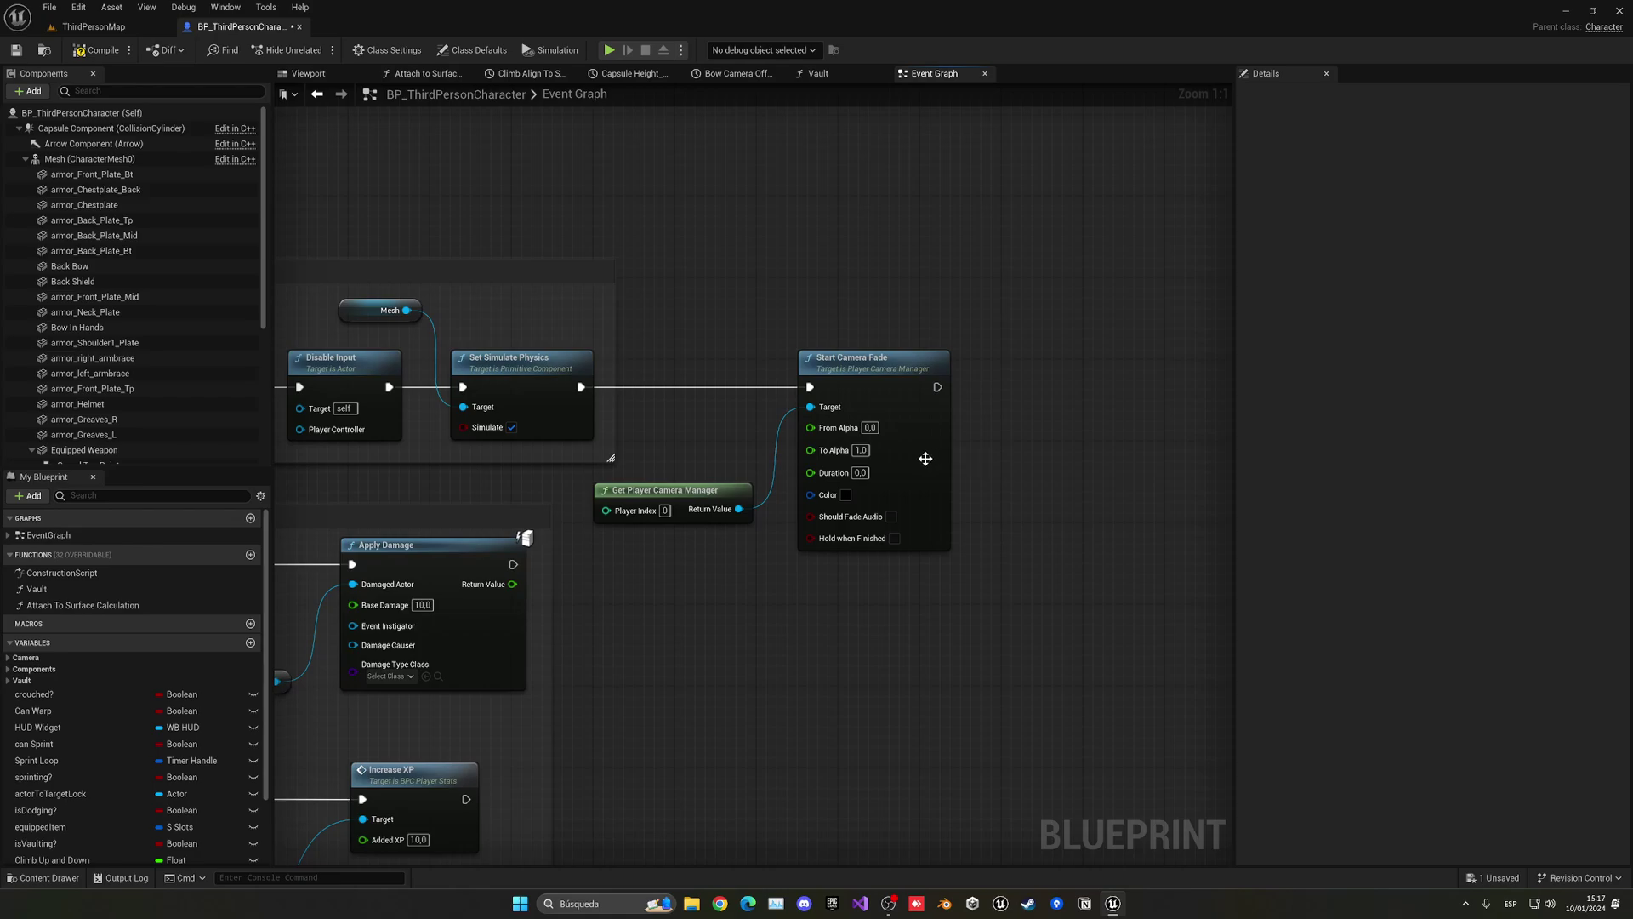
{"action": "left_click", "coordinate": [861, 474]}
{"action": "type", "text": "5"}
{"action": "left_click", "coordinate": [830, 586]}
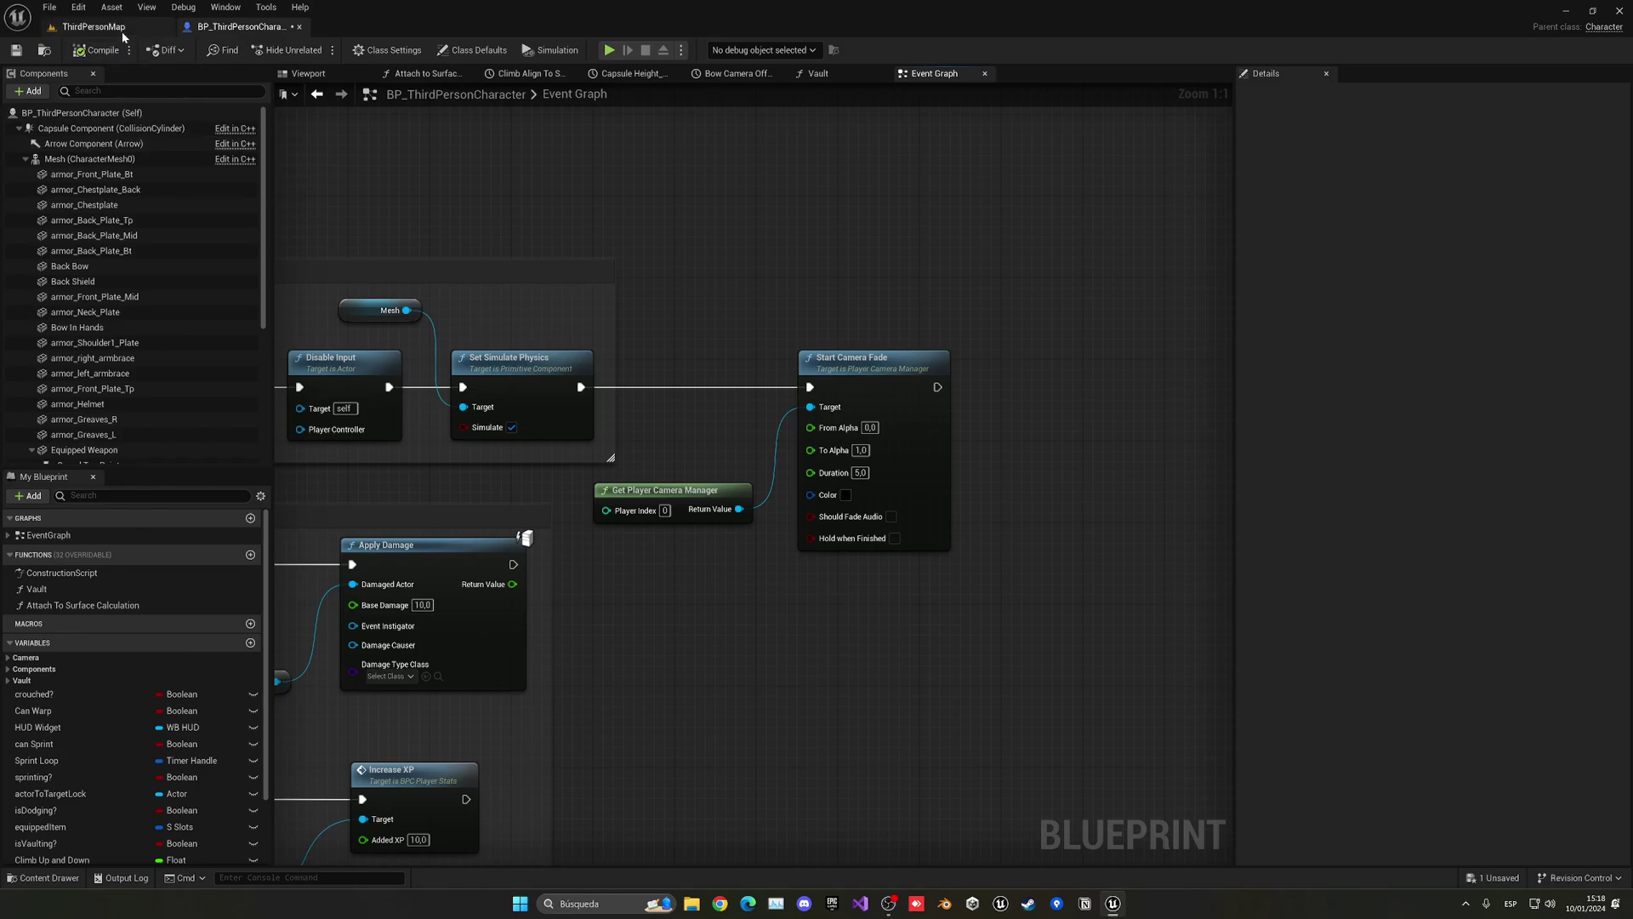
{"action": "left_click", "coordinate": [93, 25]}
{"action": "key", "text": "alt+p"}
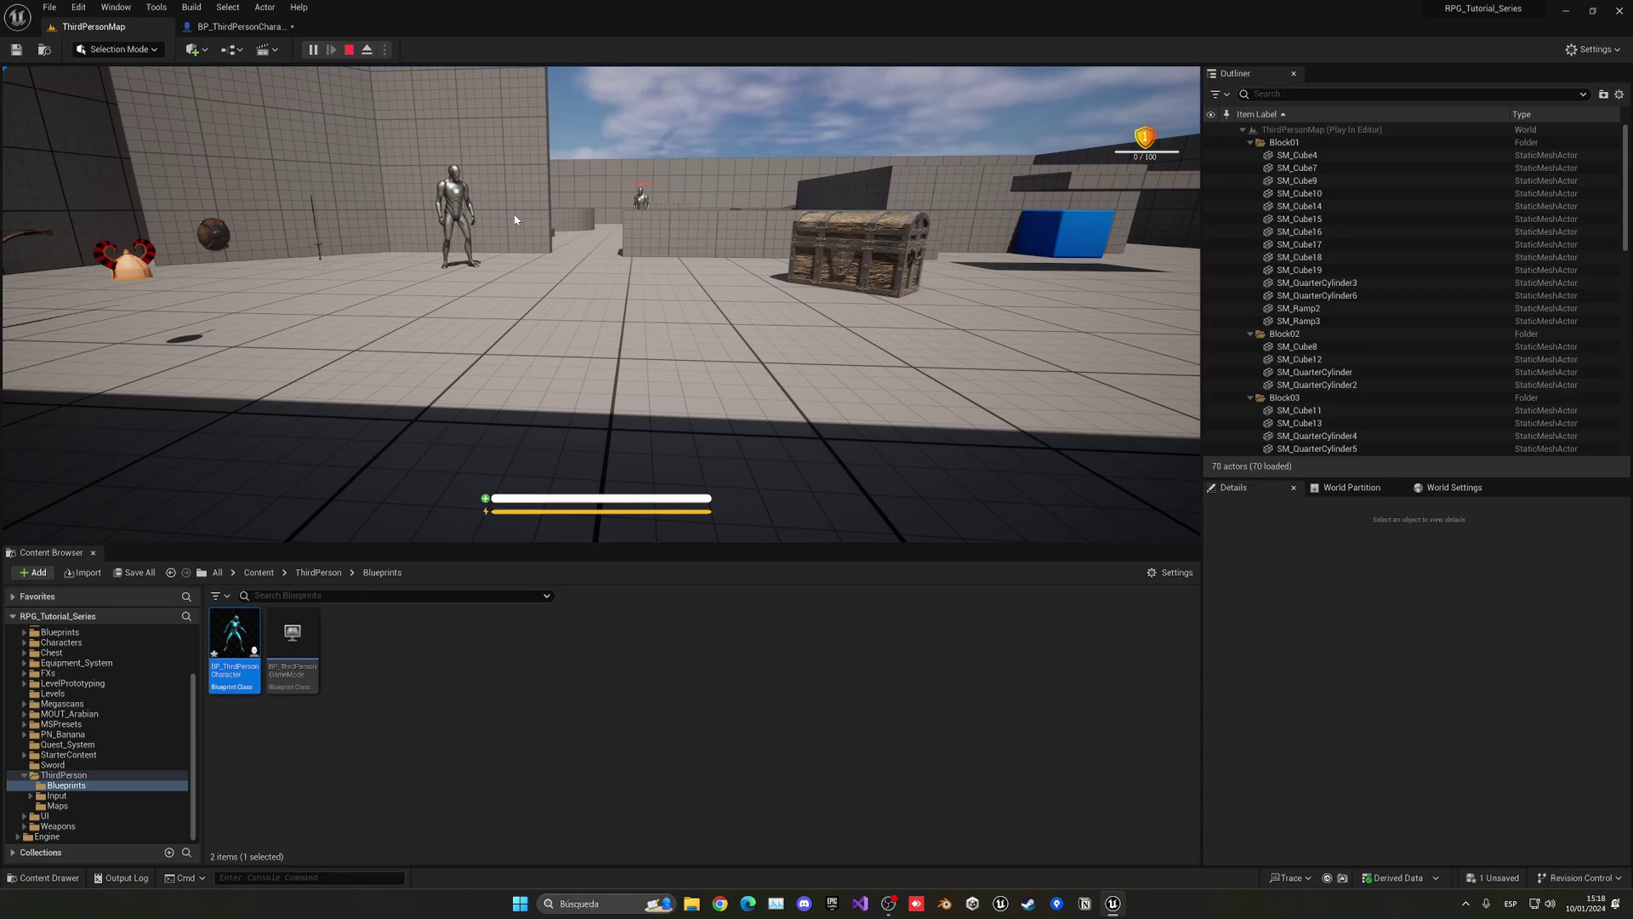
{"action": "left_click", "coordinate": [236, 27]}
Select and deselect the Start Camera Fade nodes and reposition the graph view.
{"action": "left_click", "coordinate": [842, 359]}
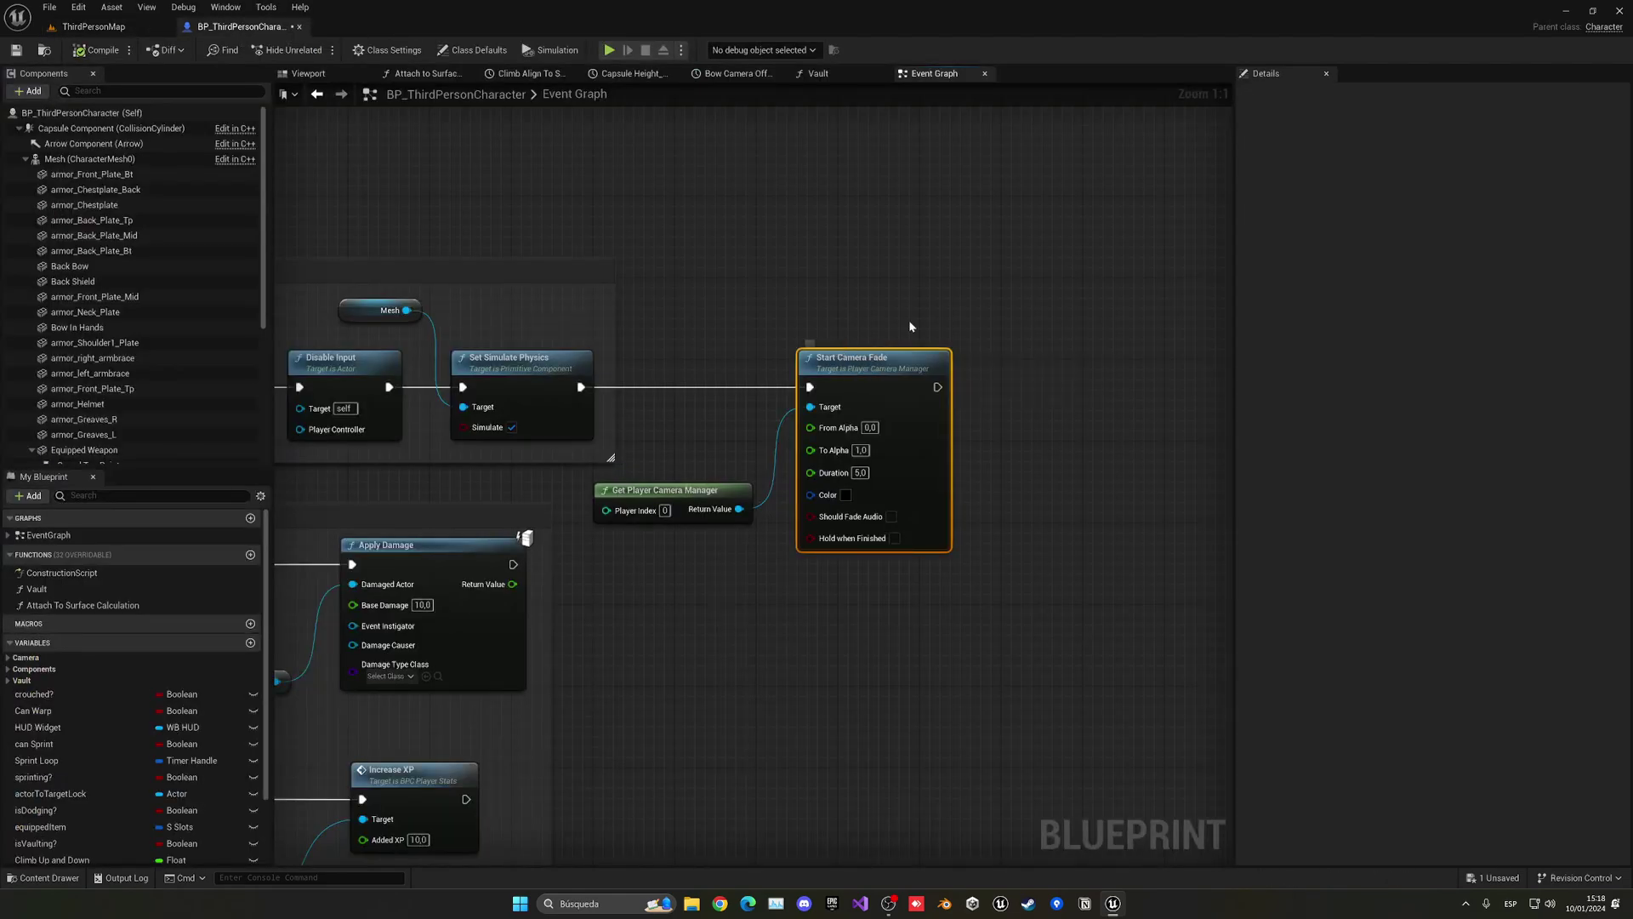
{"action": "left_click", "coordinate": [917, 315]}
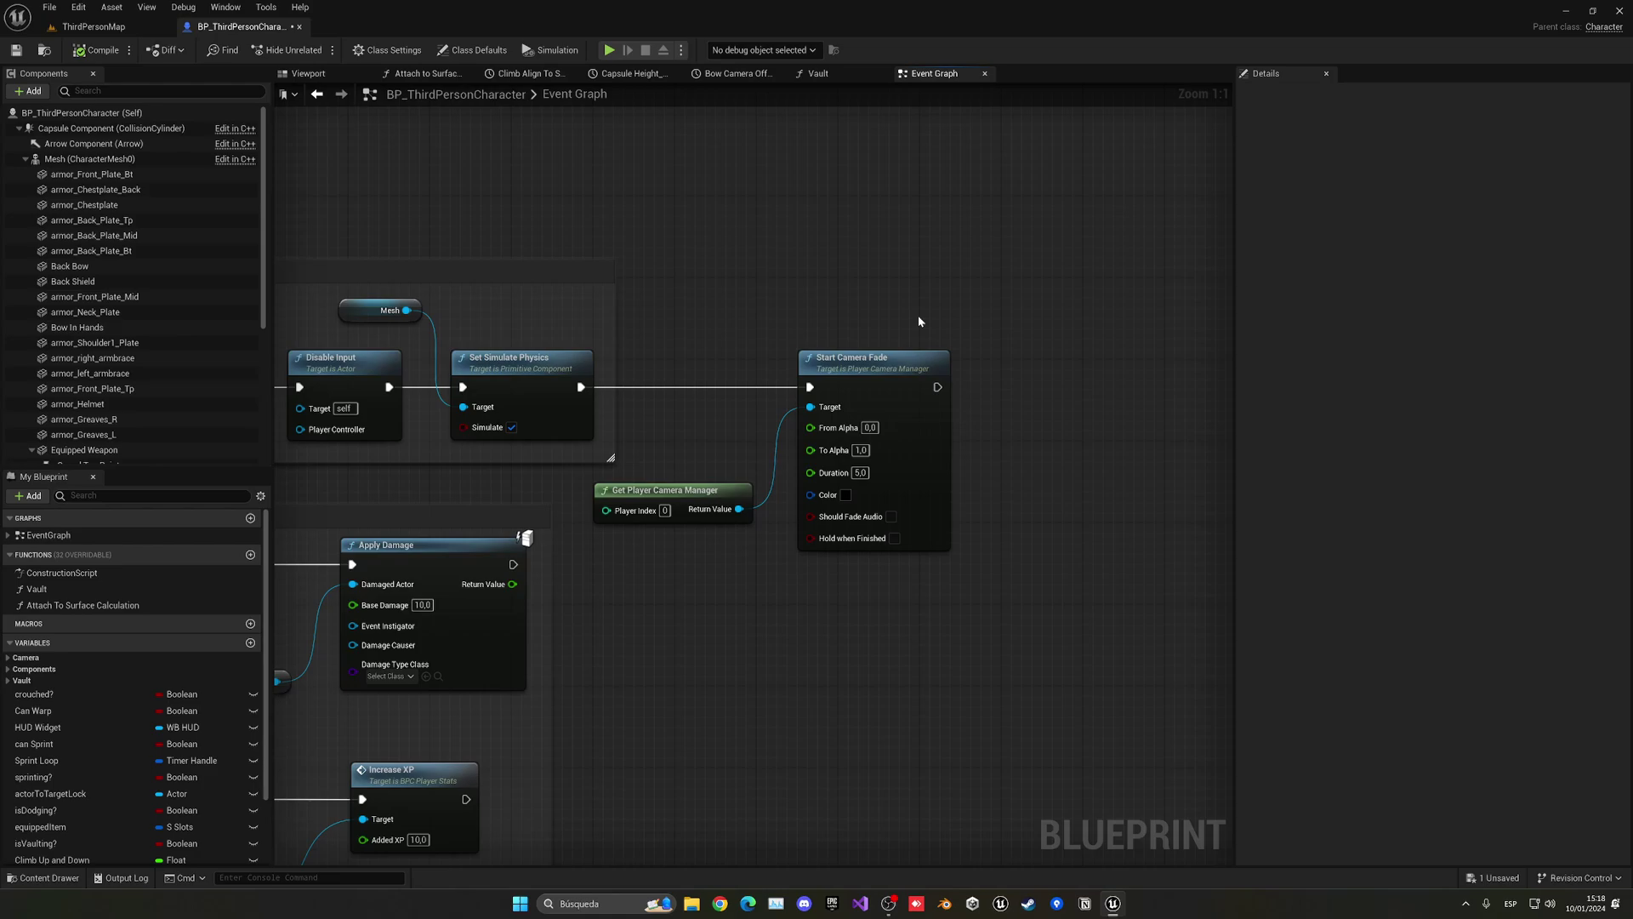
{"action": "right_click_drag", "start_coordinate": [918, 316], "coordinate": [853, 250]}
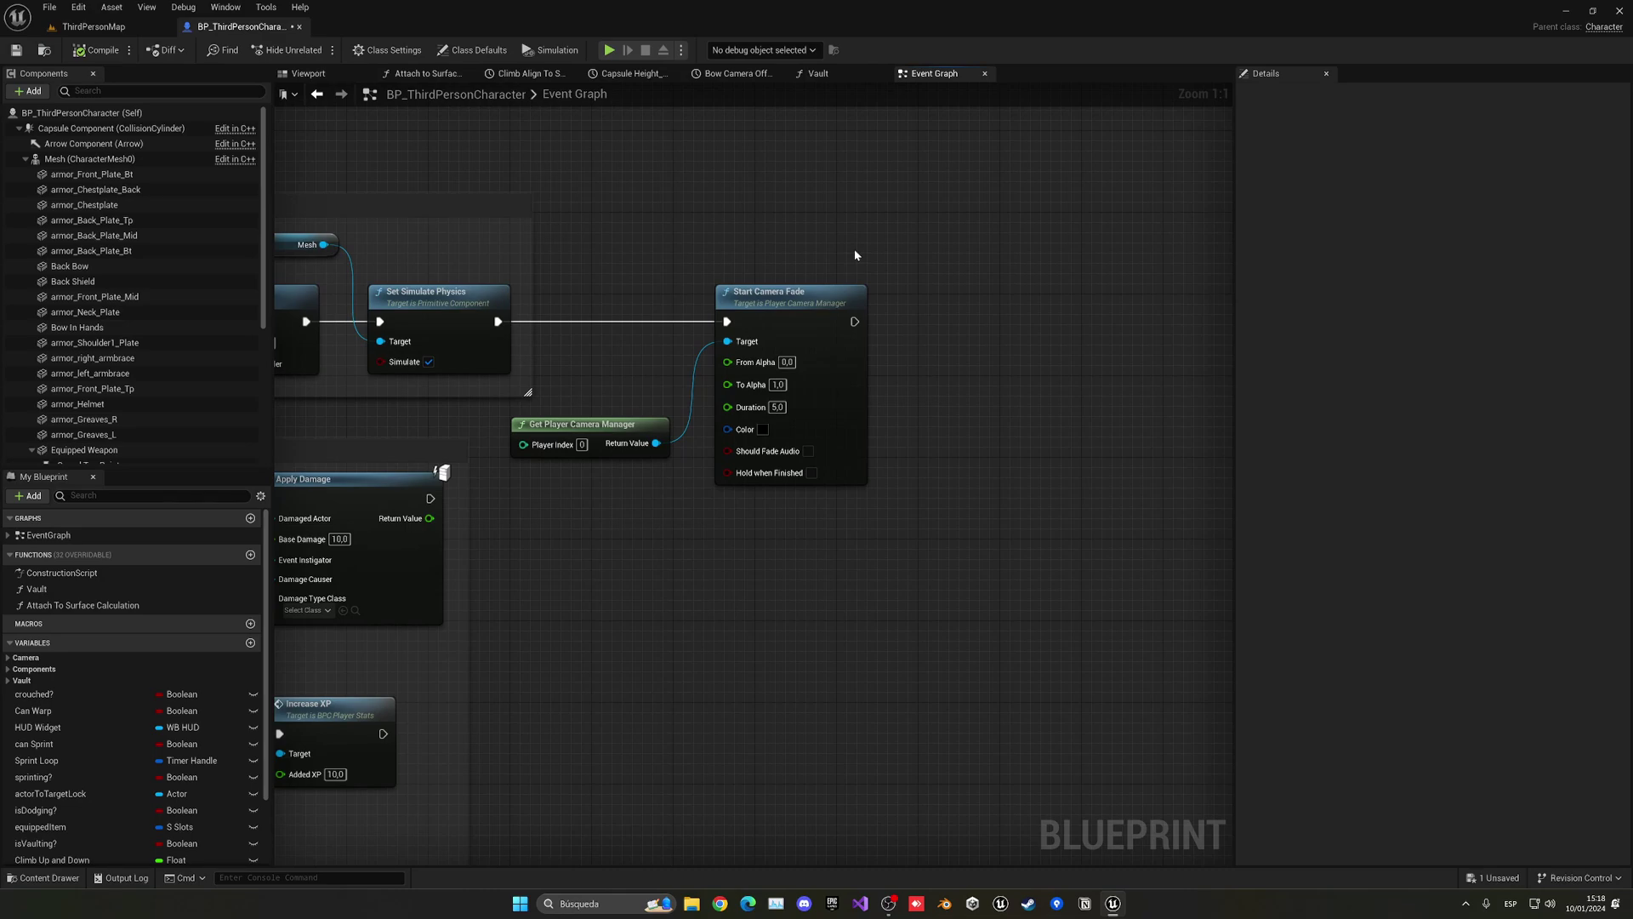
{"action": "left_click_drag", "start_coordinate": [675, 330], "coordinate": [780, 509]}
{"action": "left_click", "coordinate": [772, 527]}
Chain a 4,9-second Delay after Start Camera Fade, followed by Open Level (by Name).
{"action": "left_click_drag", "start_coordinate": [854, 319], "coordinate": [923, 321]}
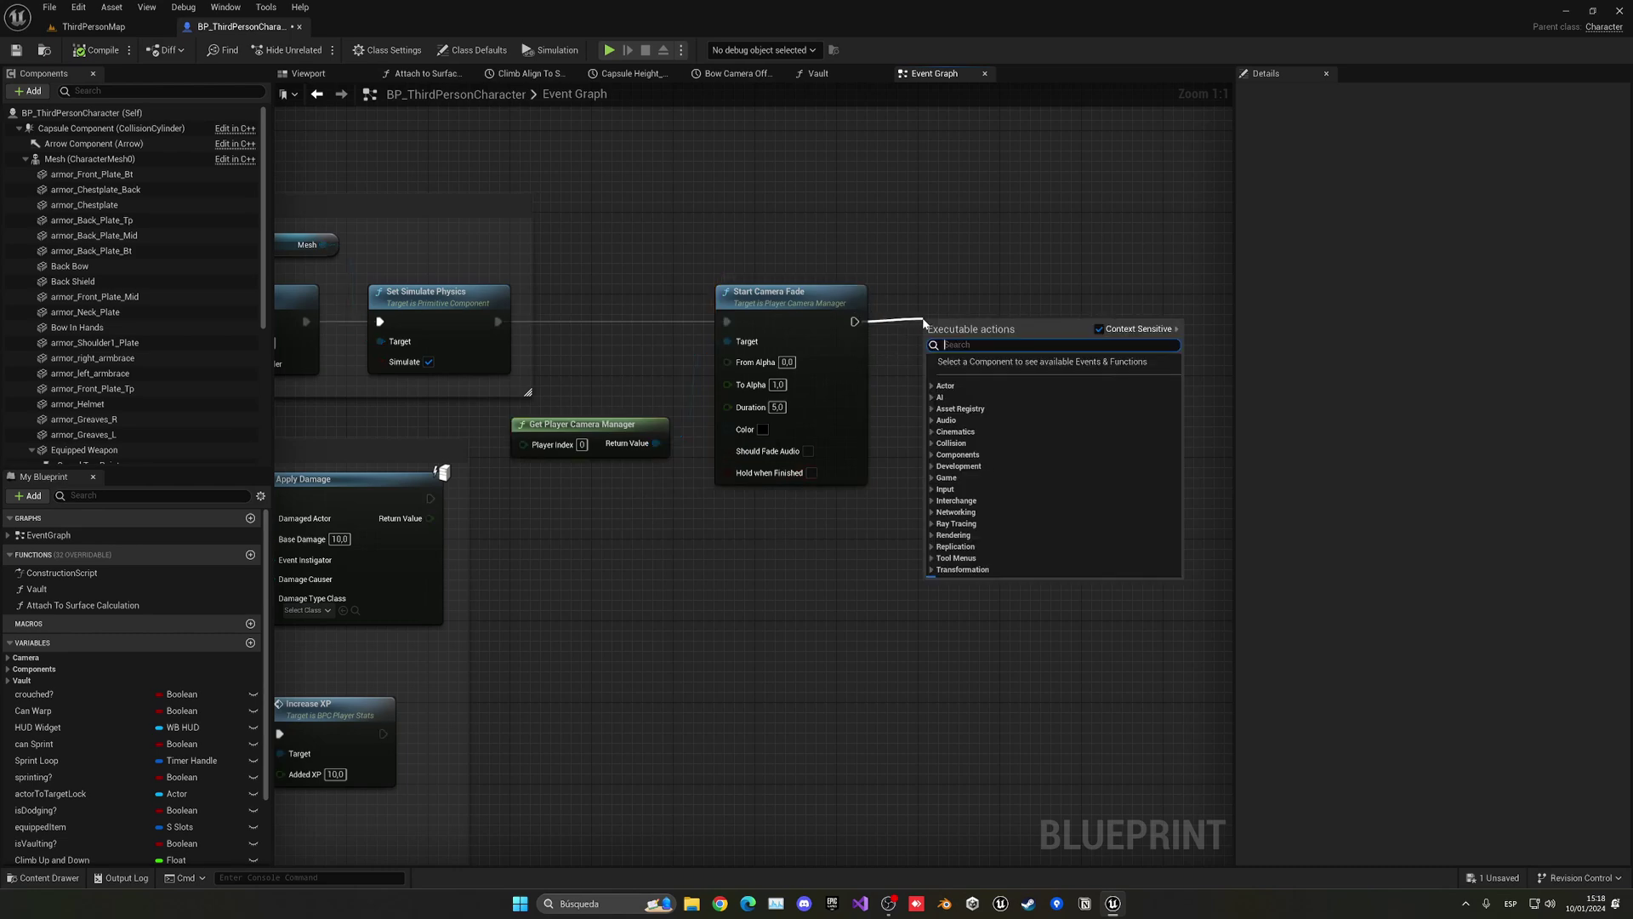
{"action": "type", "text": "delay"}
{"action": "key", "text": "Return"}
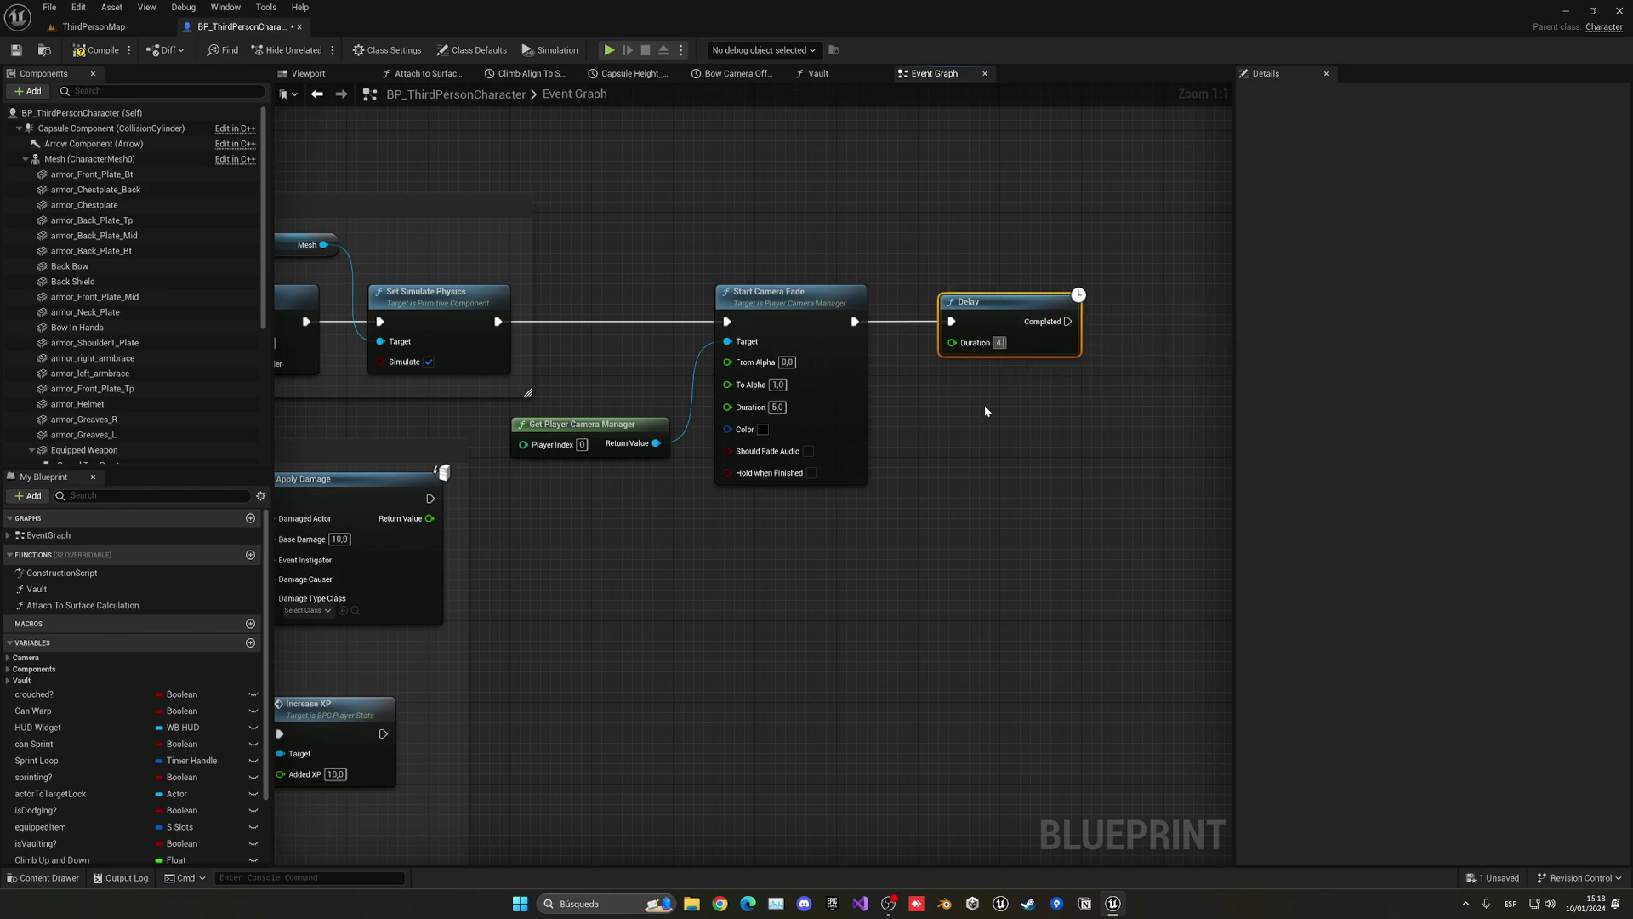
{"action": "type", "text": "4,9"}
{"action": "right_click_drag", "start_coordinate": [984, 411], "coordinate": [722, 434]}
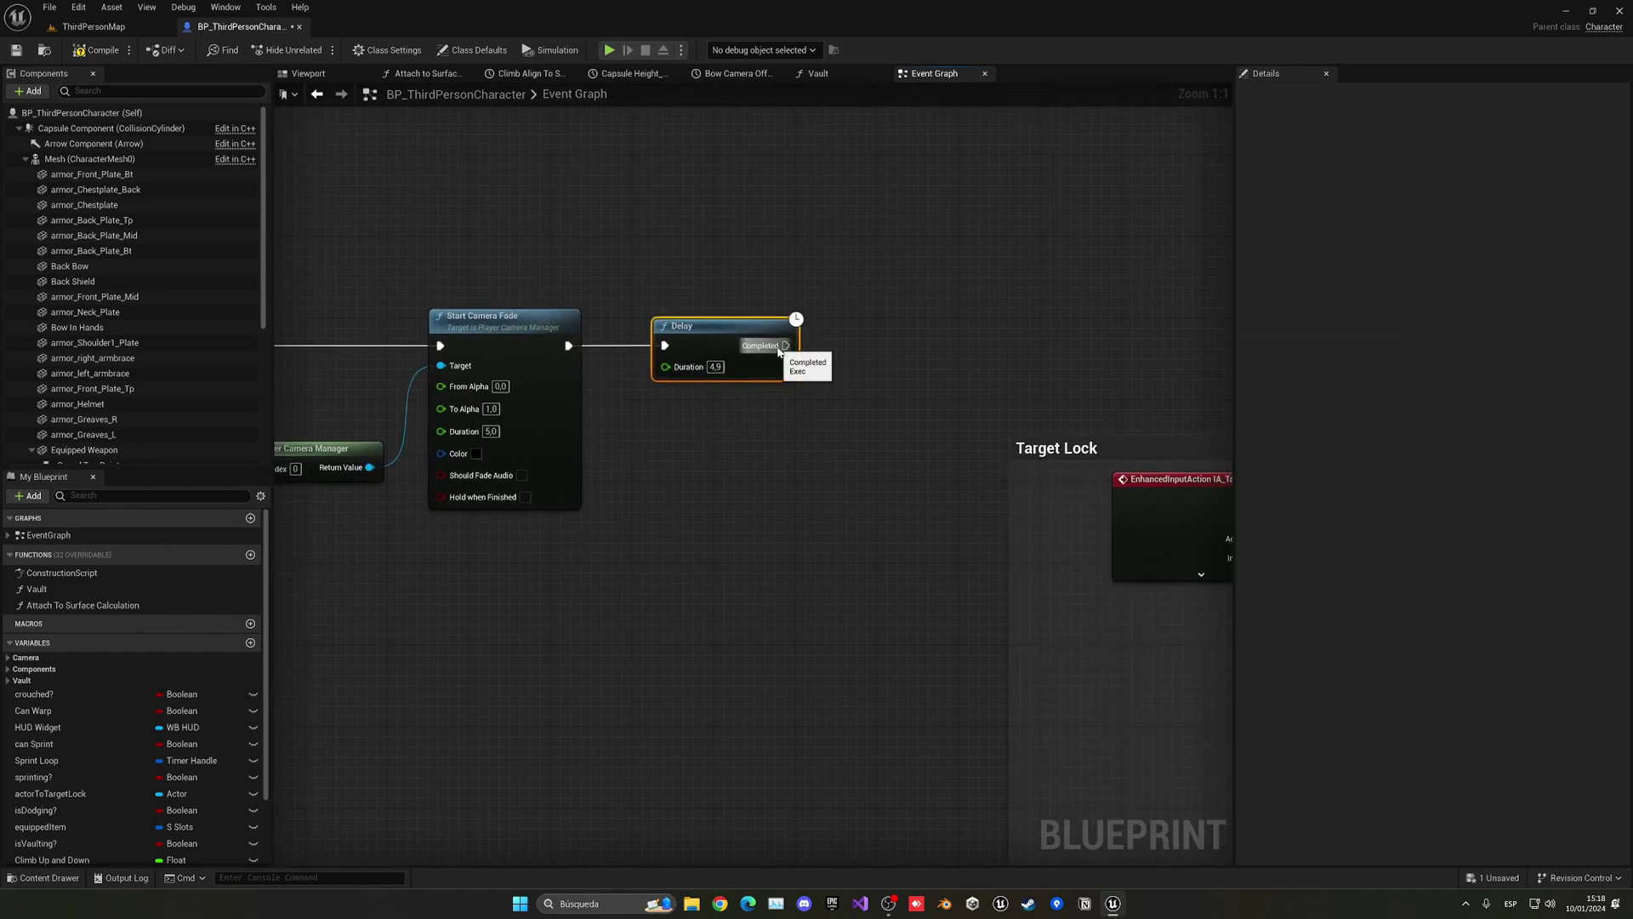
{"action": "left_click_drag", "start_coordinate": [785, 345], "coordinate": [871, 349]}
{"action": "type", "text": "ope"}
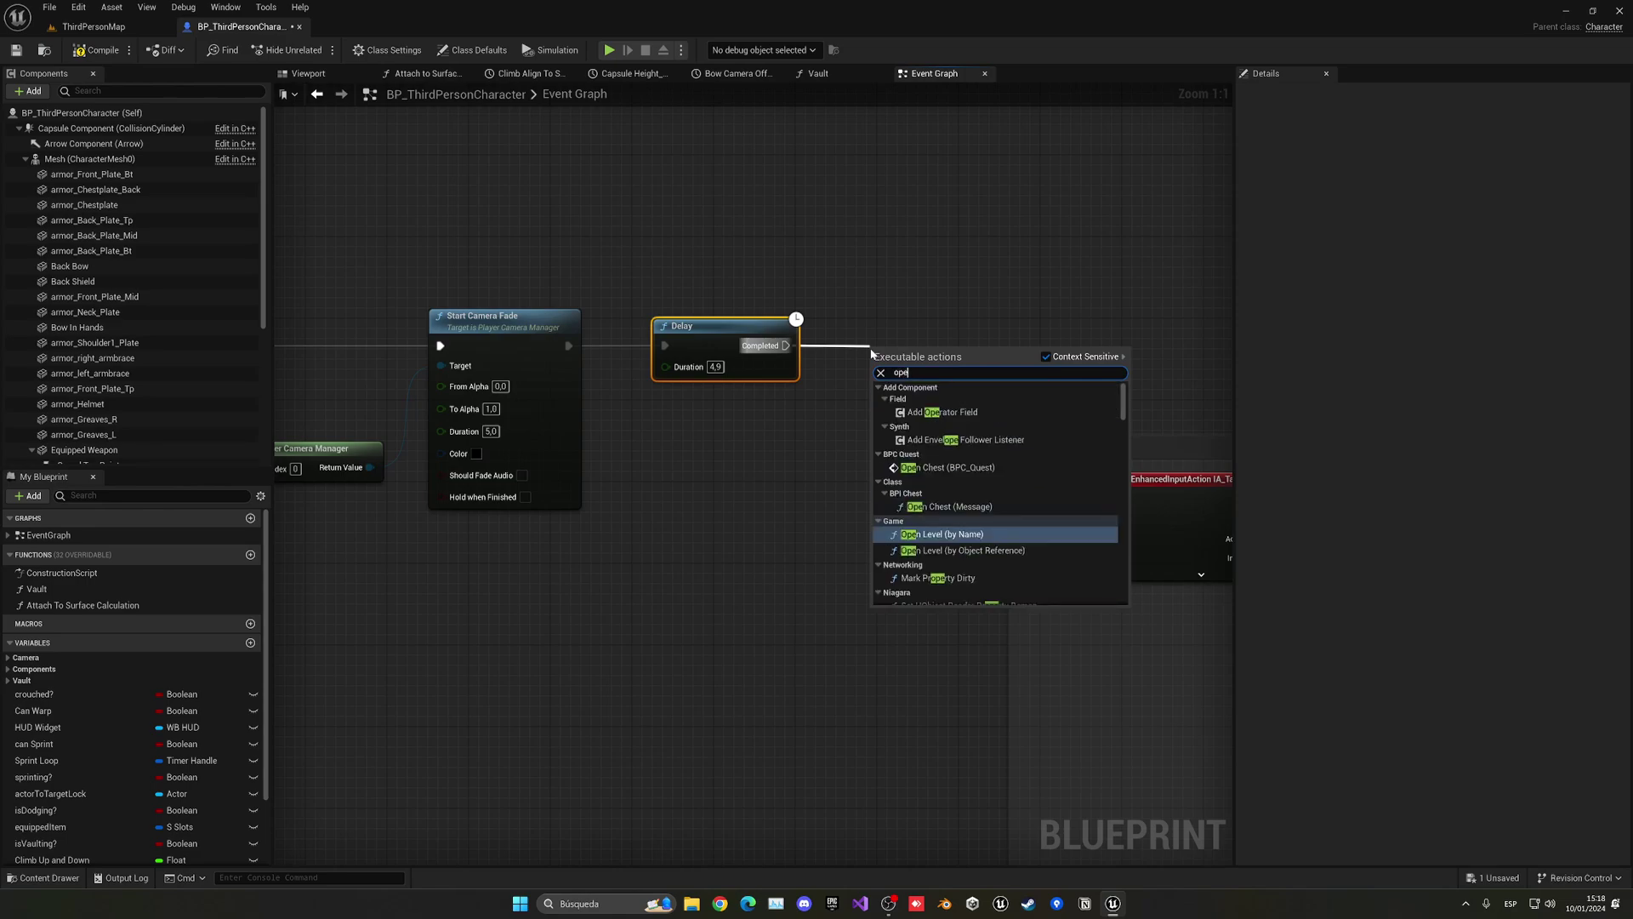
{"action": "type", "text": "nl"}
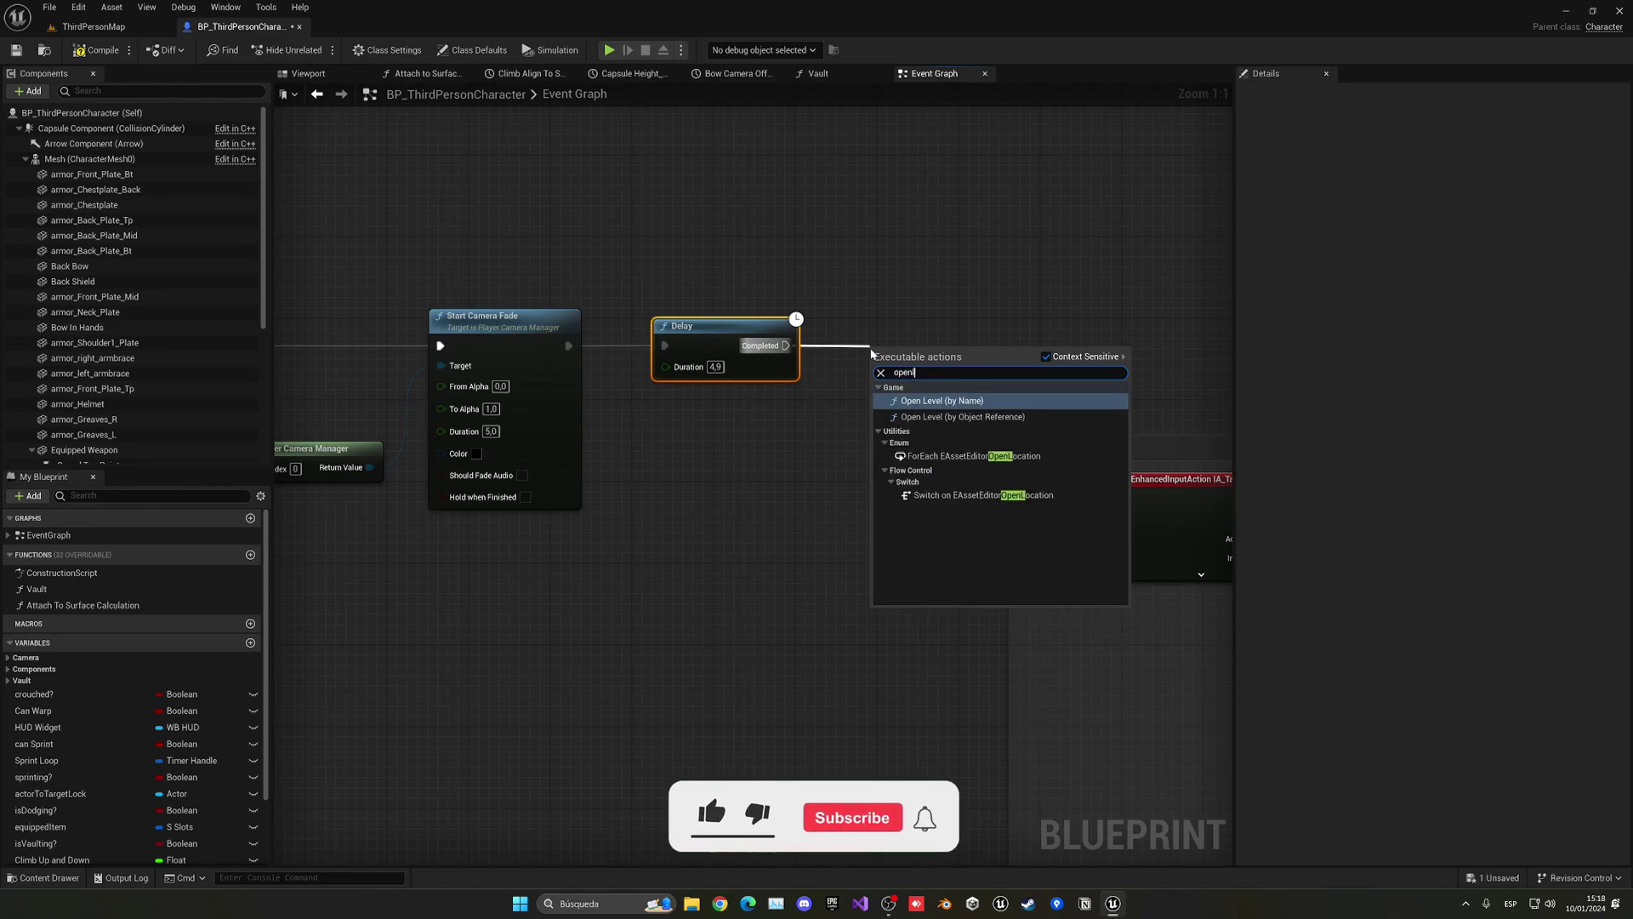
{"action": "key", "text": "Return"}
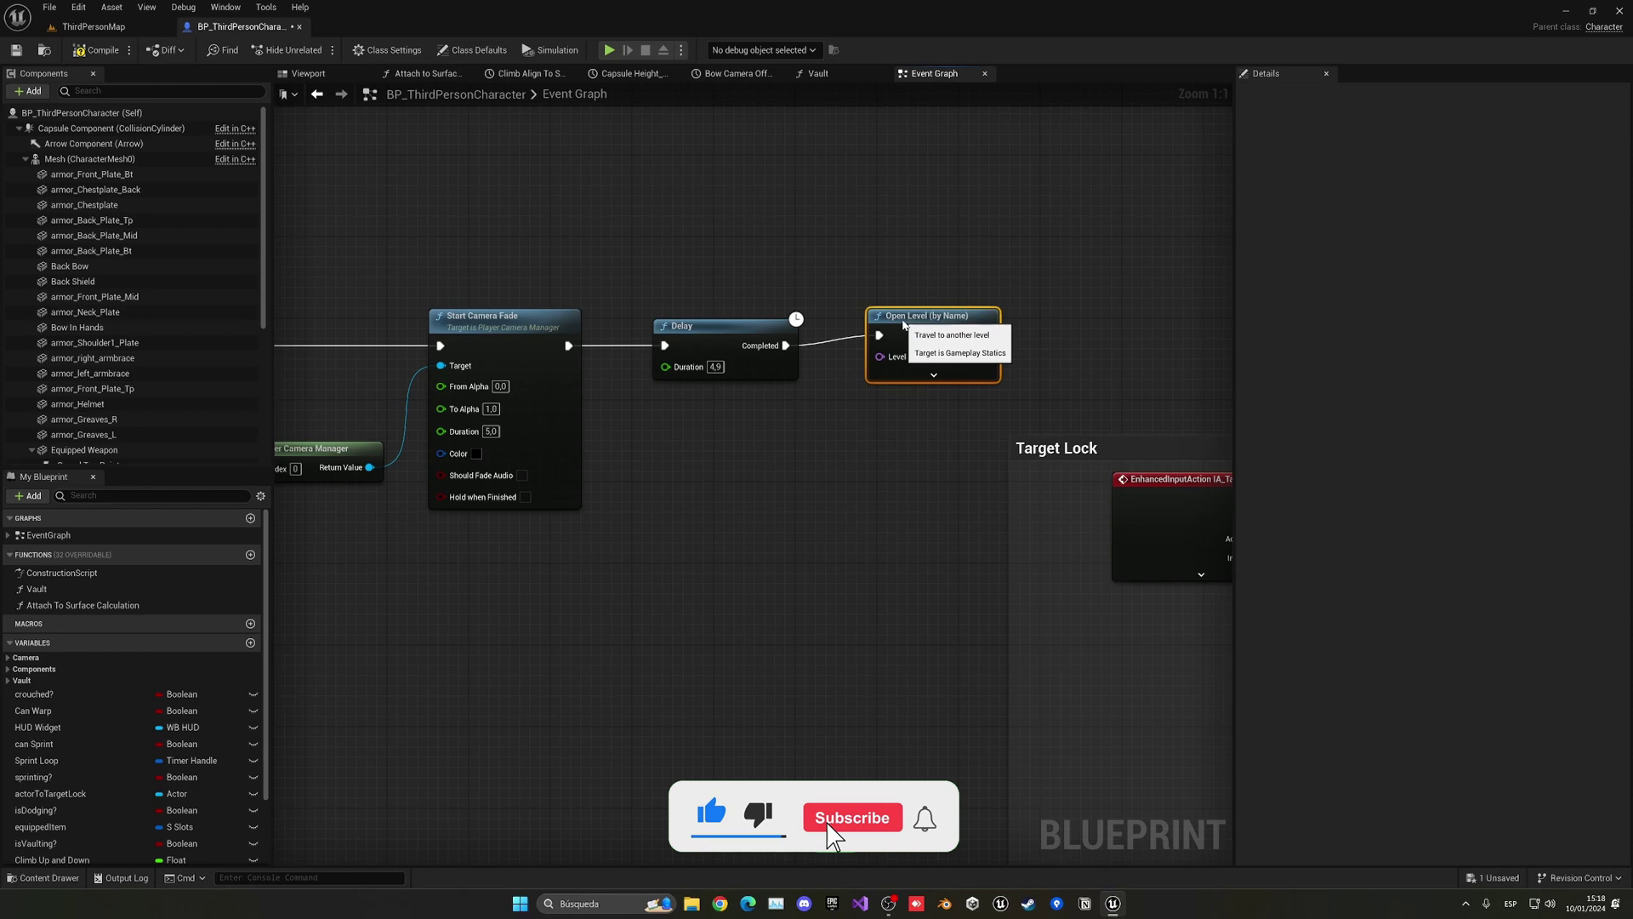
Add Get Current Level Name and feed its Return Value into Open Level's Level Name.
{"action": "right_click", "coordinate": [717, 486]}
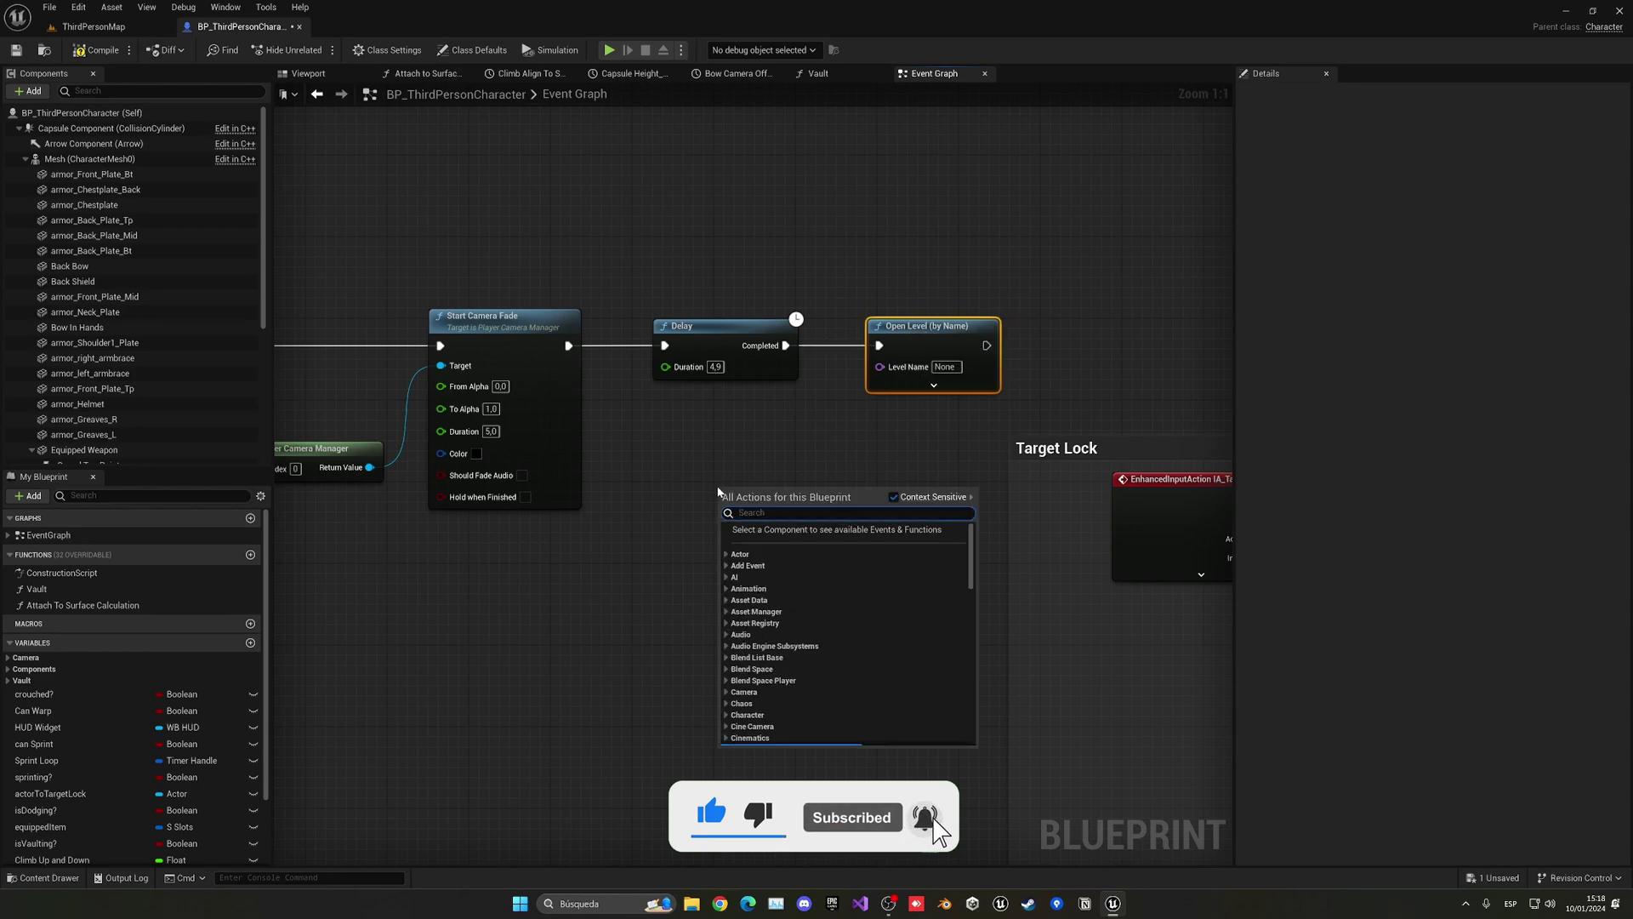
{"action": "type", "text": "get level"}
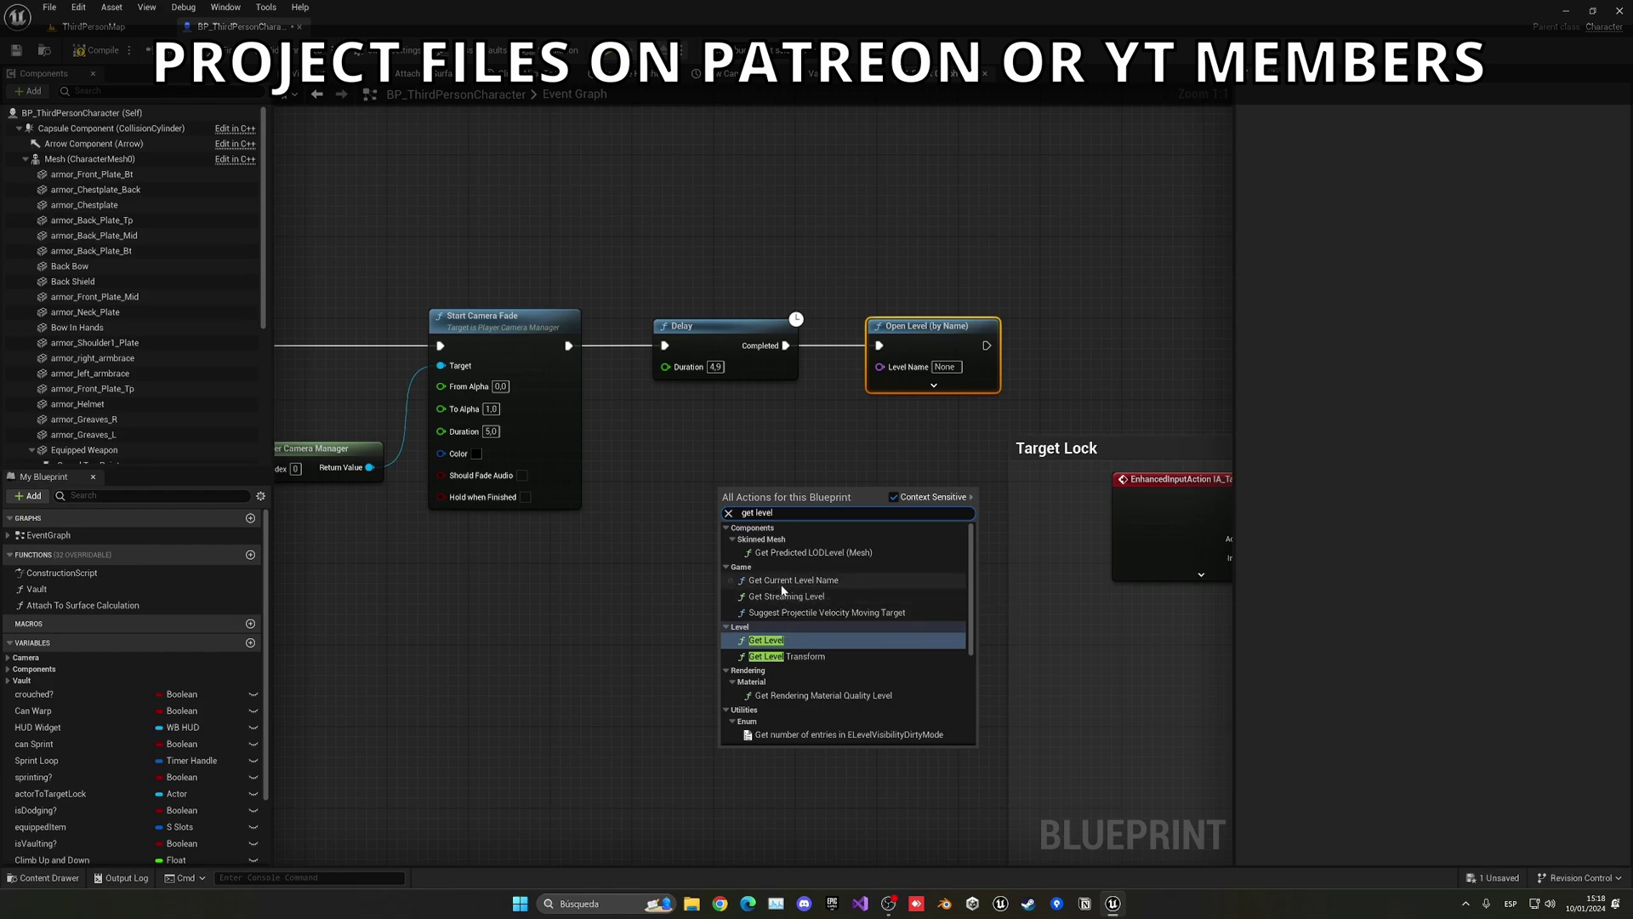
{"action": "left_click", "coordinate": [785, 580]}
{"action": "left_click_drag", "start_coordinate": [809, 479], "coordinate": [1069, 327]}
{"action": "left_click_drag", "start_coordinate": [785, 344], "coordinate": [891, 391]}
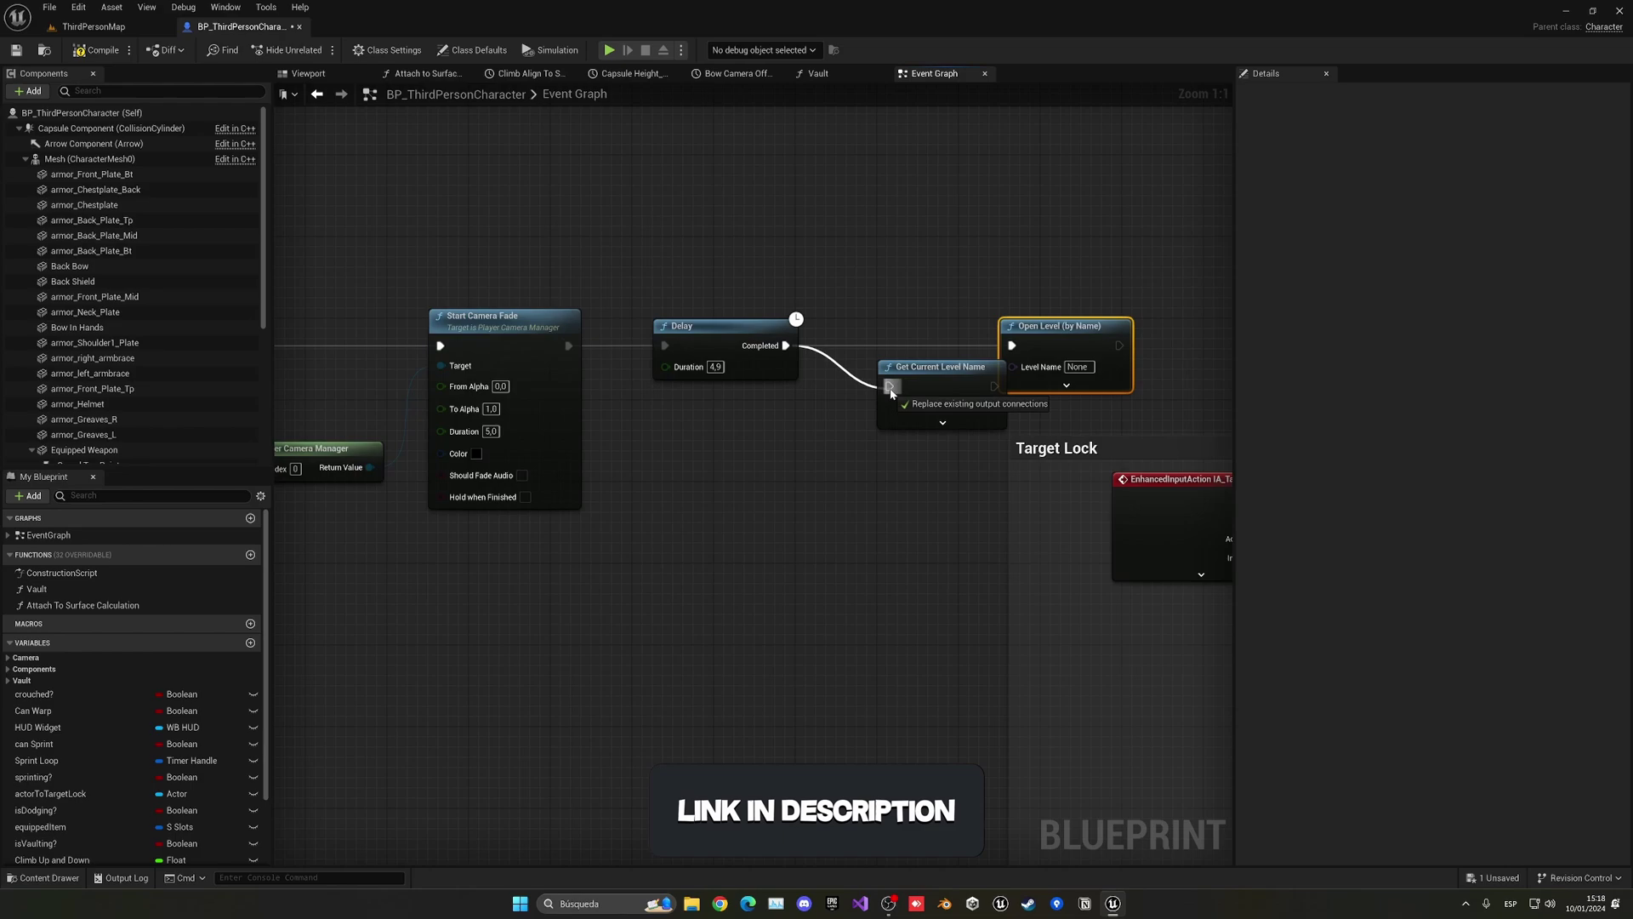
{"action": "left_click_drag", "start_coordinate": [976, 429], "coordinate": [934, 387]}
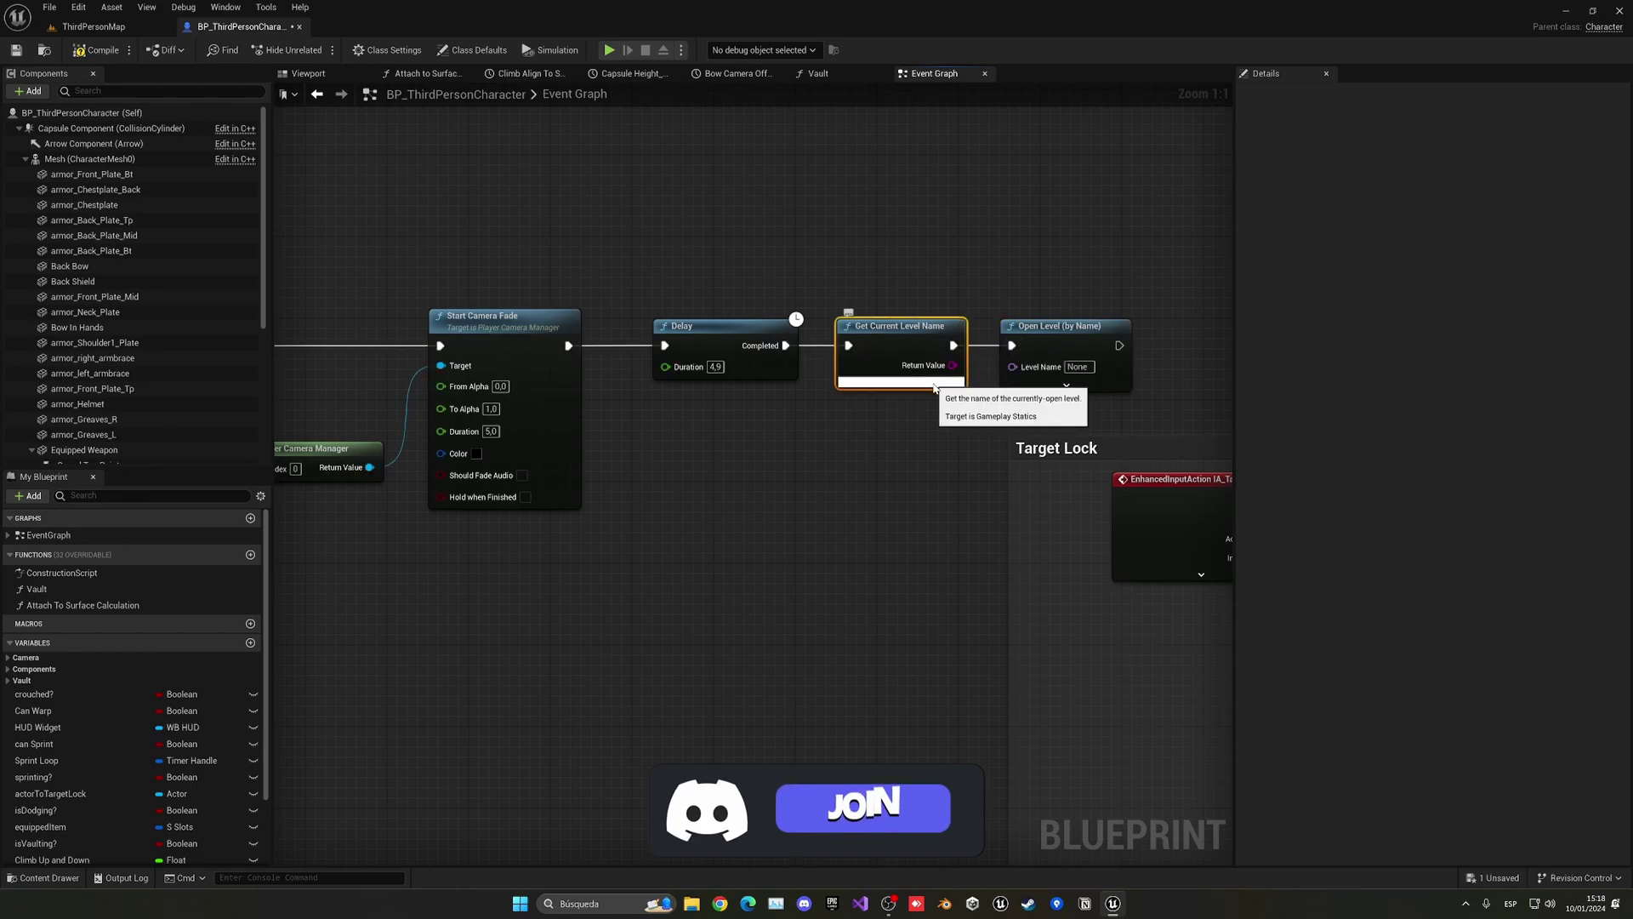
{"action": "mouse_move", "coordinate": [952, 366]}
{"action": "left_mouse_down"}
{"action": "mouse_move", "coordinate": [1035, 373]}
{"action": "mouse_move", "coordinate": [1002, 440]}
{"action": "left_mouse_up"}
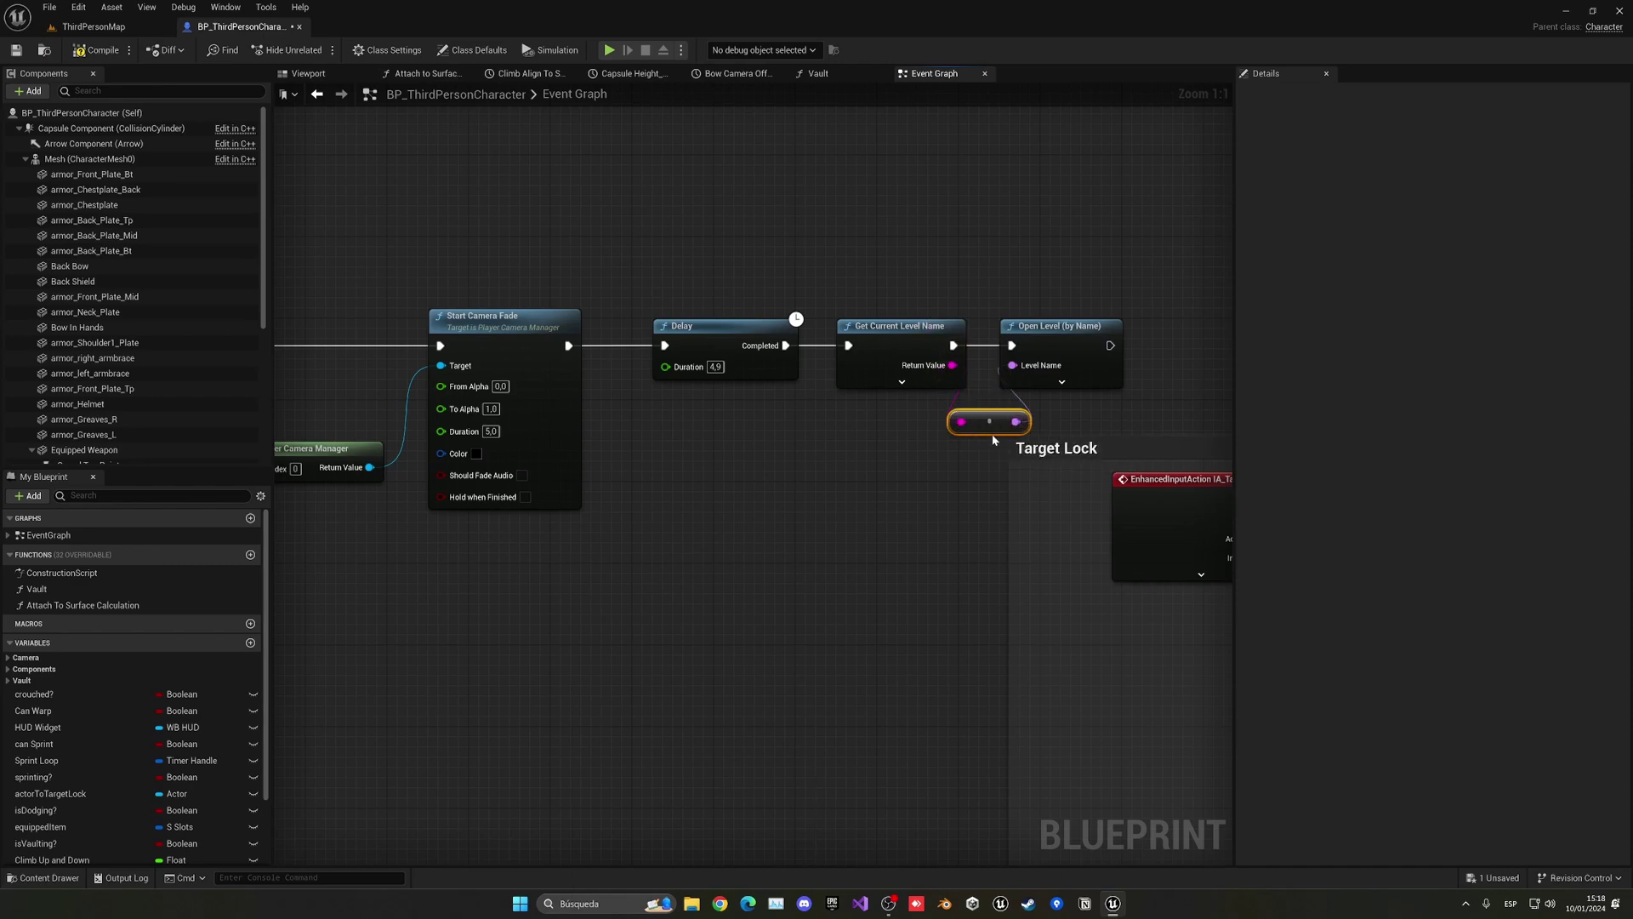
Tidy the Open Level and conversion node layout, then return to ThirdPersonMap.
{"action": "right_click_drag", "start_coordinate": [1001, 440], "coordinate": [798, 451]}
{"action": "left_click", "coordinate": [948, 342]}
{"action": "left_click_drag", "start_coordinate": [948, 342], "coordinate": [970, 342]}
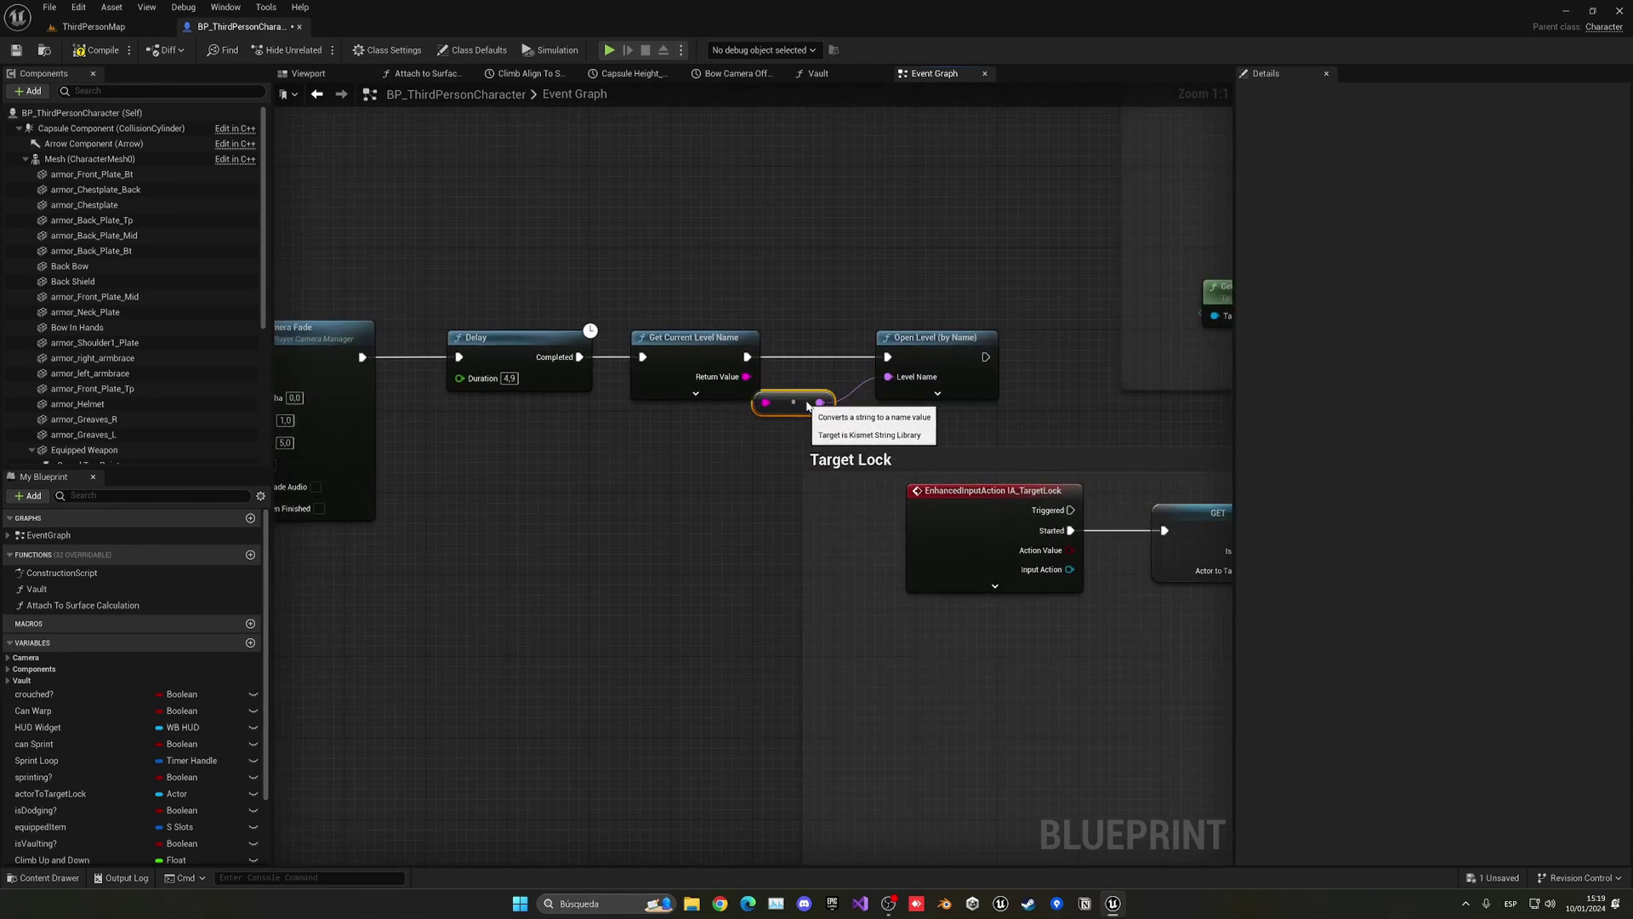
{"action": "left_click_drag", "start_coordinate": [782, 431], "coordinate": [813, 402]}
{"action": "left_click", "coordinate": [710, 431]}
{"action": "left_click", "coordinate": [696, 393]}
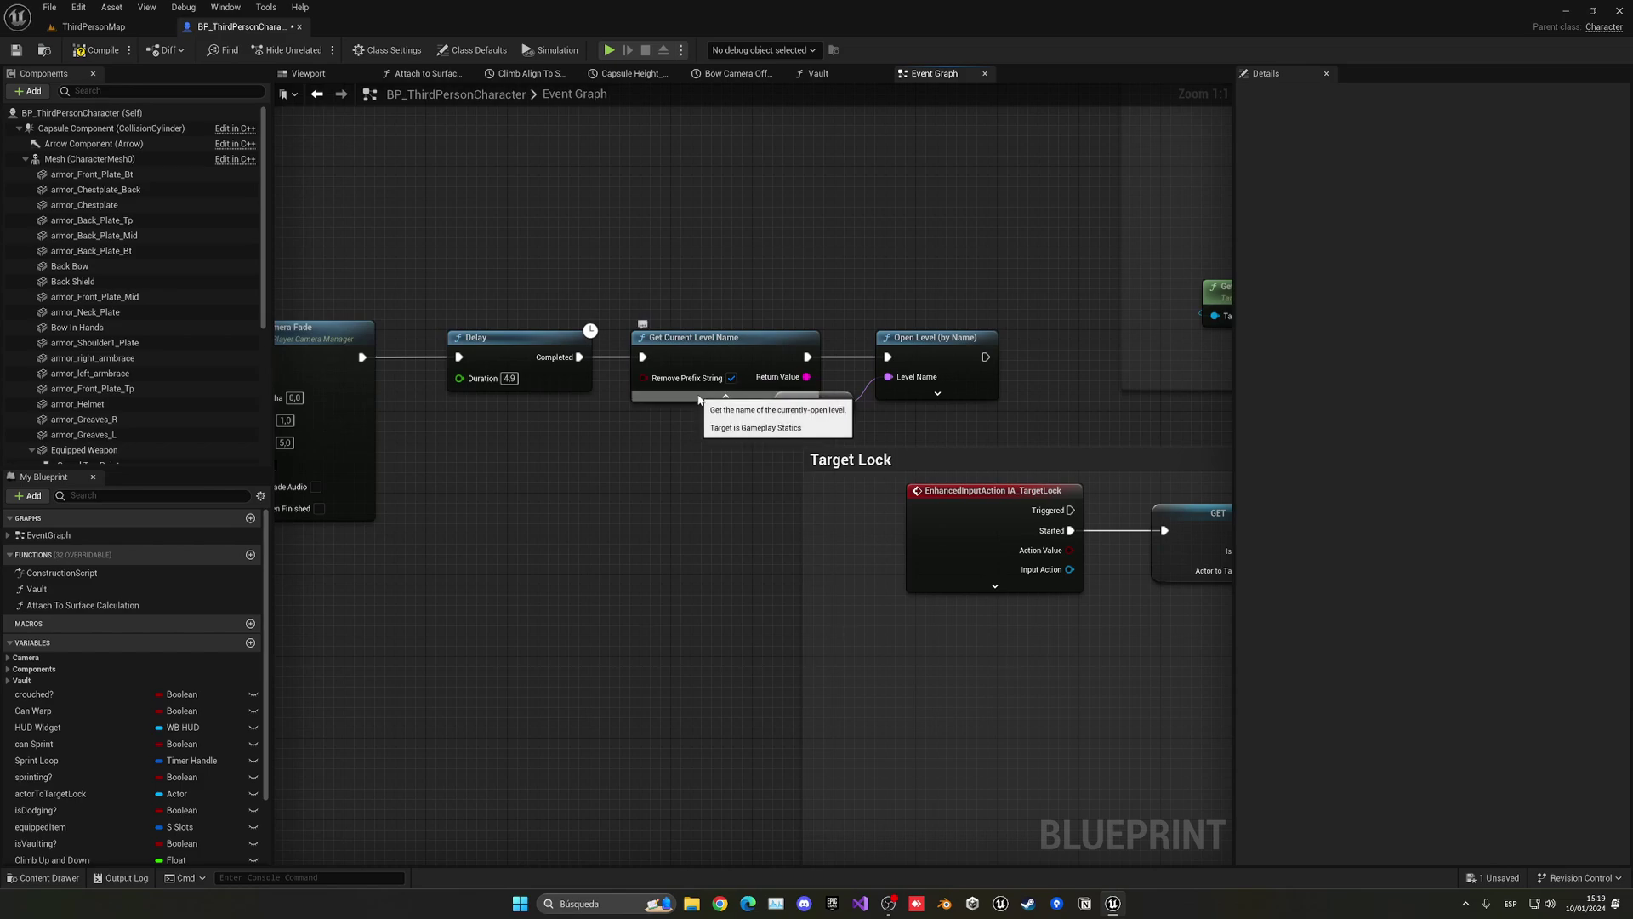
{"action": "left_click", "coordinate": [698, 398]}
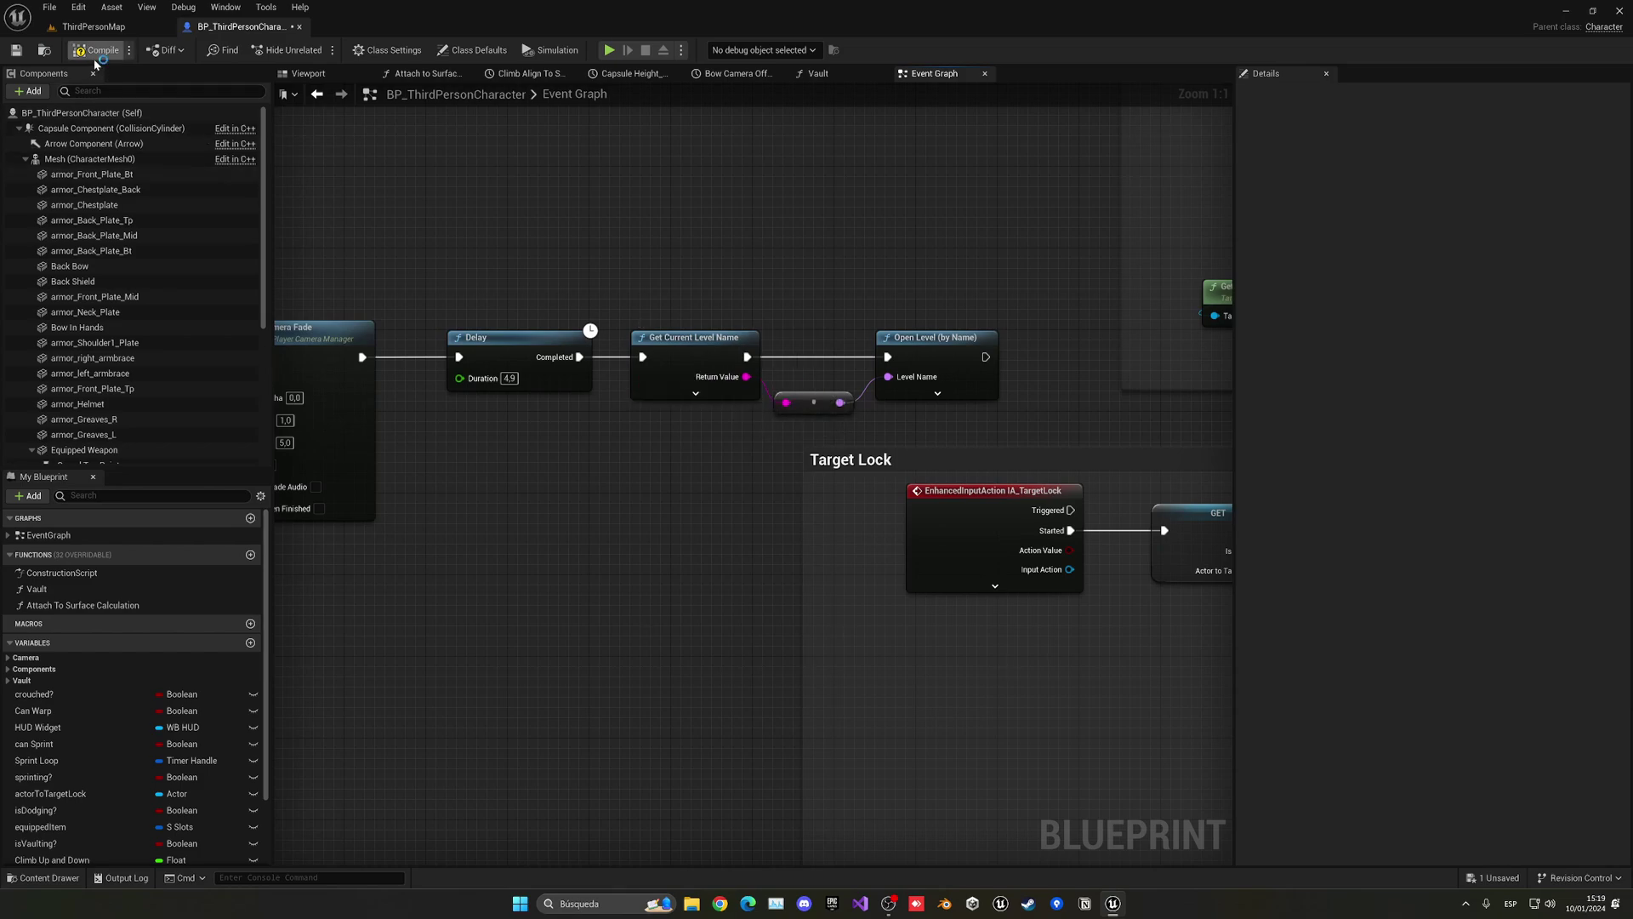
{"action": "right_click_drag", "start_coordinate": [408, 201], "coordinate": [513, 225]}
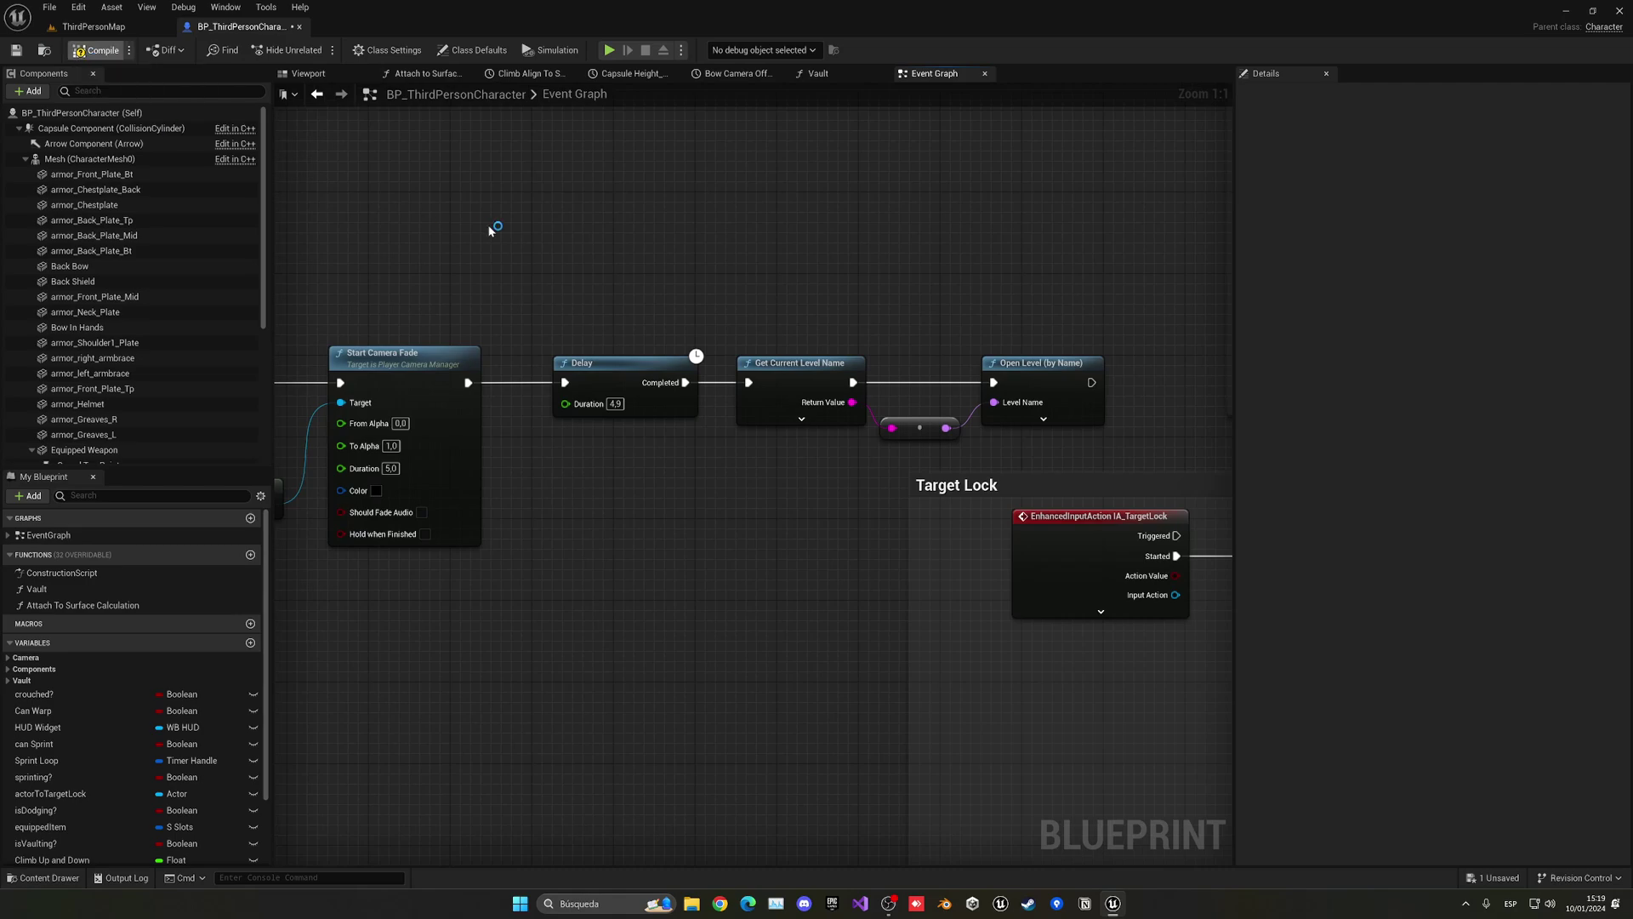
{"action": "left_click", "coordinate": [161, 26]}
Play-test the death sequence, stop it with Esc, and return to the character's Event Graph.
{"action": "left_click", "coordinate": [313, 48]}
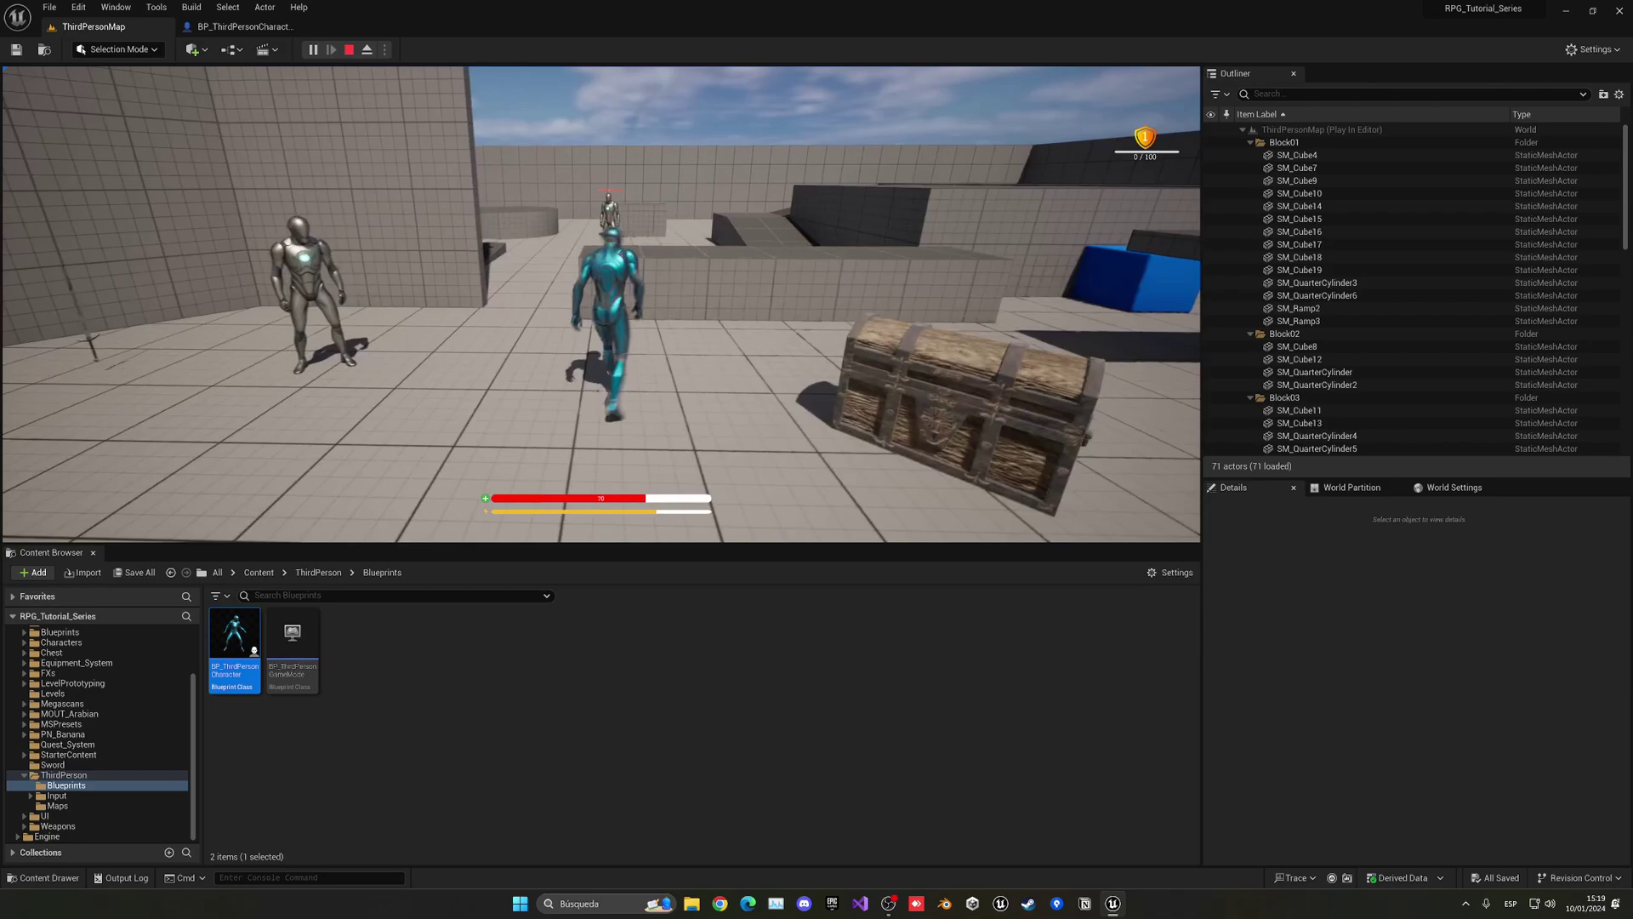
{"action": "key", "text": "Escape"}
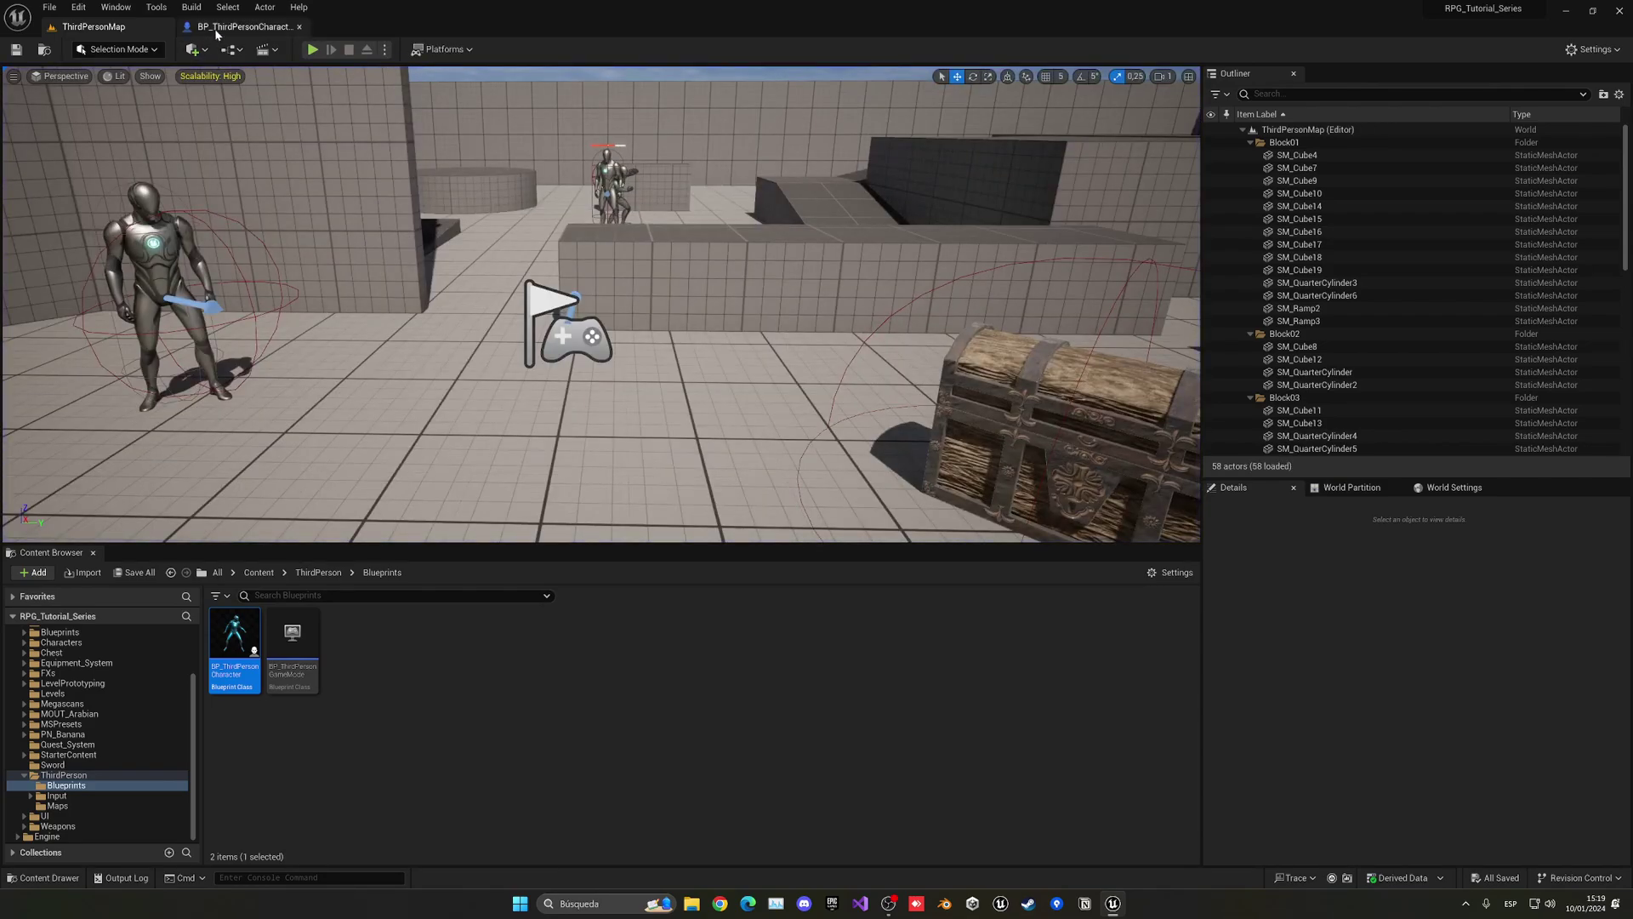
{"action": "left_click", "coordinate": [216, 30]}
{"action": "scroll", "coordinate": [640, 298], "scroll_direction": "down", "scroll_amount": 2}
{"action": "right_click_drag", "start_coordinate": [381, 435], "coordinate": [553, 443]}
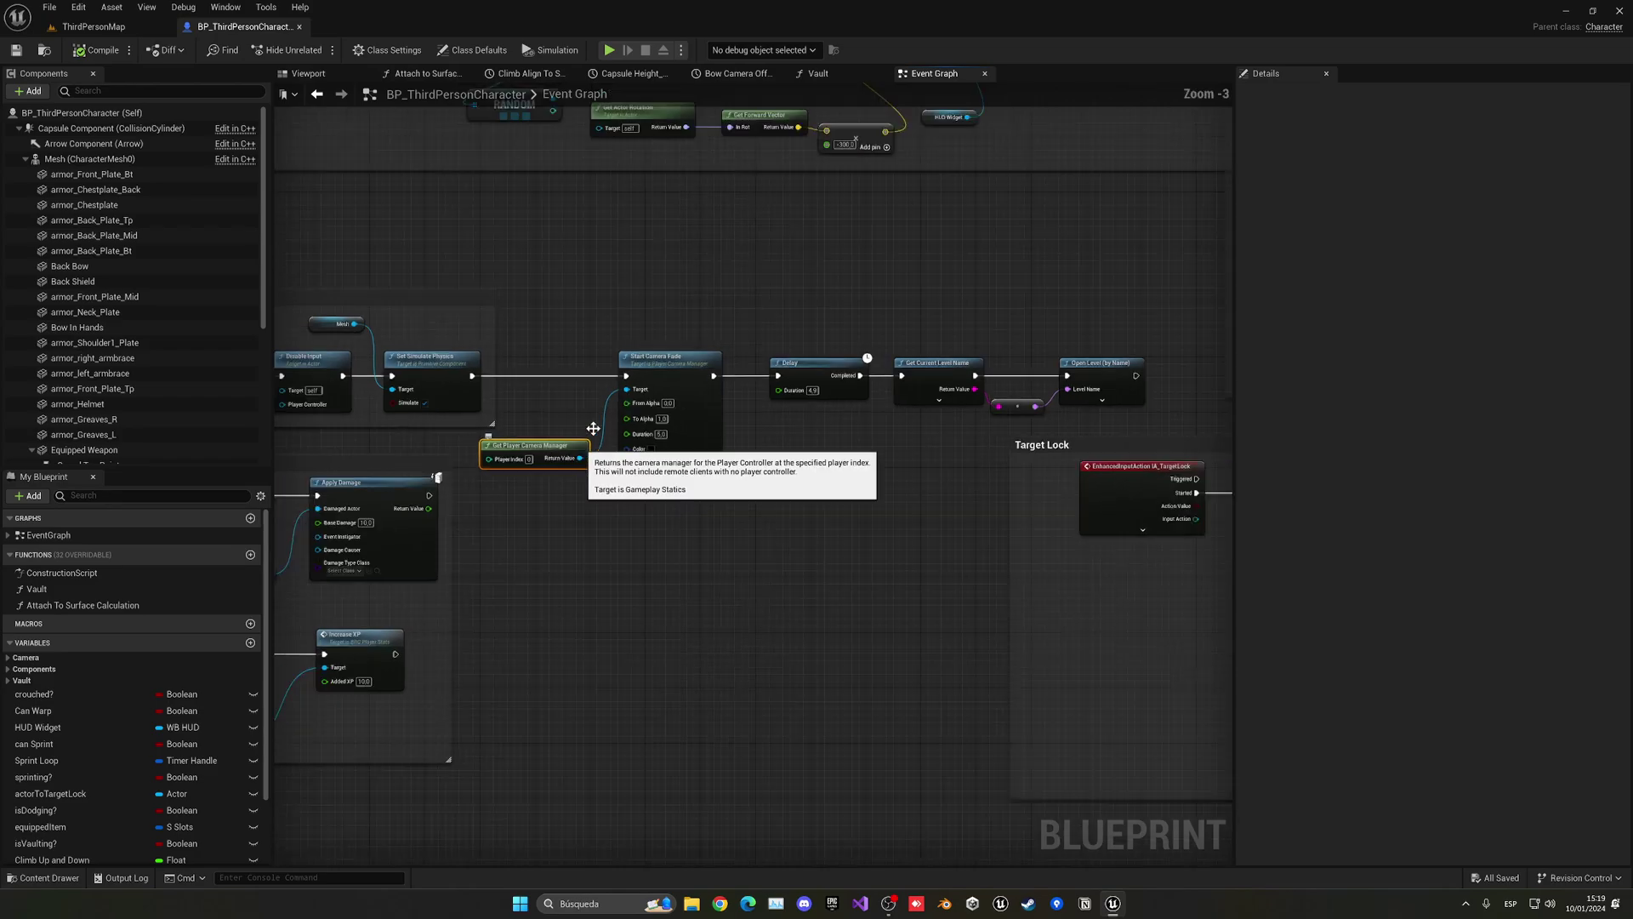
{"action": "scroll", "coordinate": [512, 454], "scroll_direction": "down", "scroll_amount": 5}
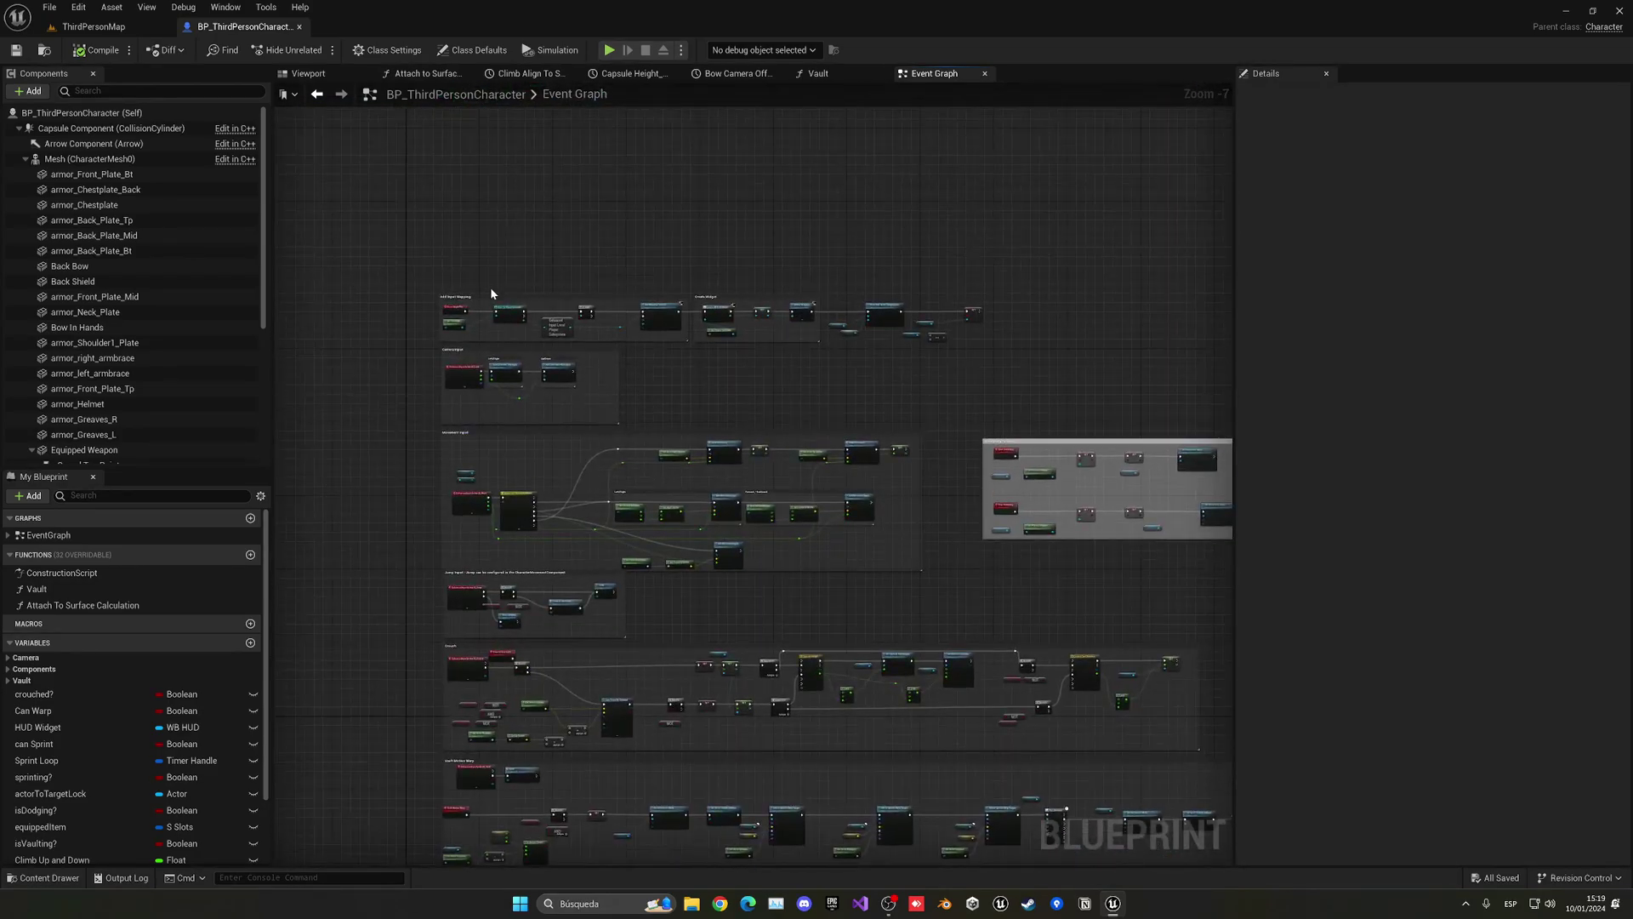
{"action": "scroll", "coordinate": [490, 288], "scroll_direction": "up", "scroll_amount": 4}
{"action": "scroll", "coordinate": [490, 288], "scroll_direction": "up", "scroll_amount": 1}
Pan to the end of BeginPlay and place a Stop Camera Fade off the camera manager.
{"action": "right_click_drag", "start_coordinate": [1121, 371], "coordinate": [617, 362]}
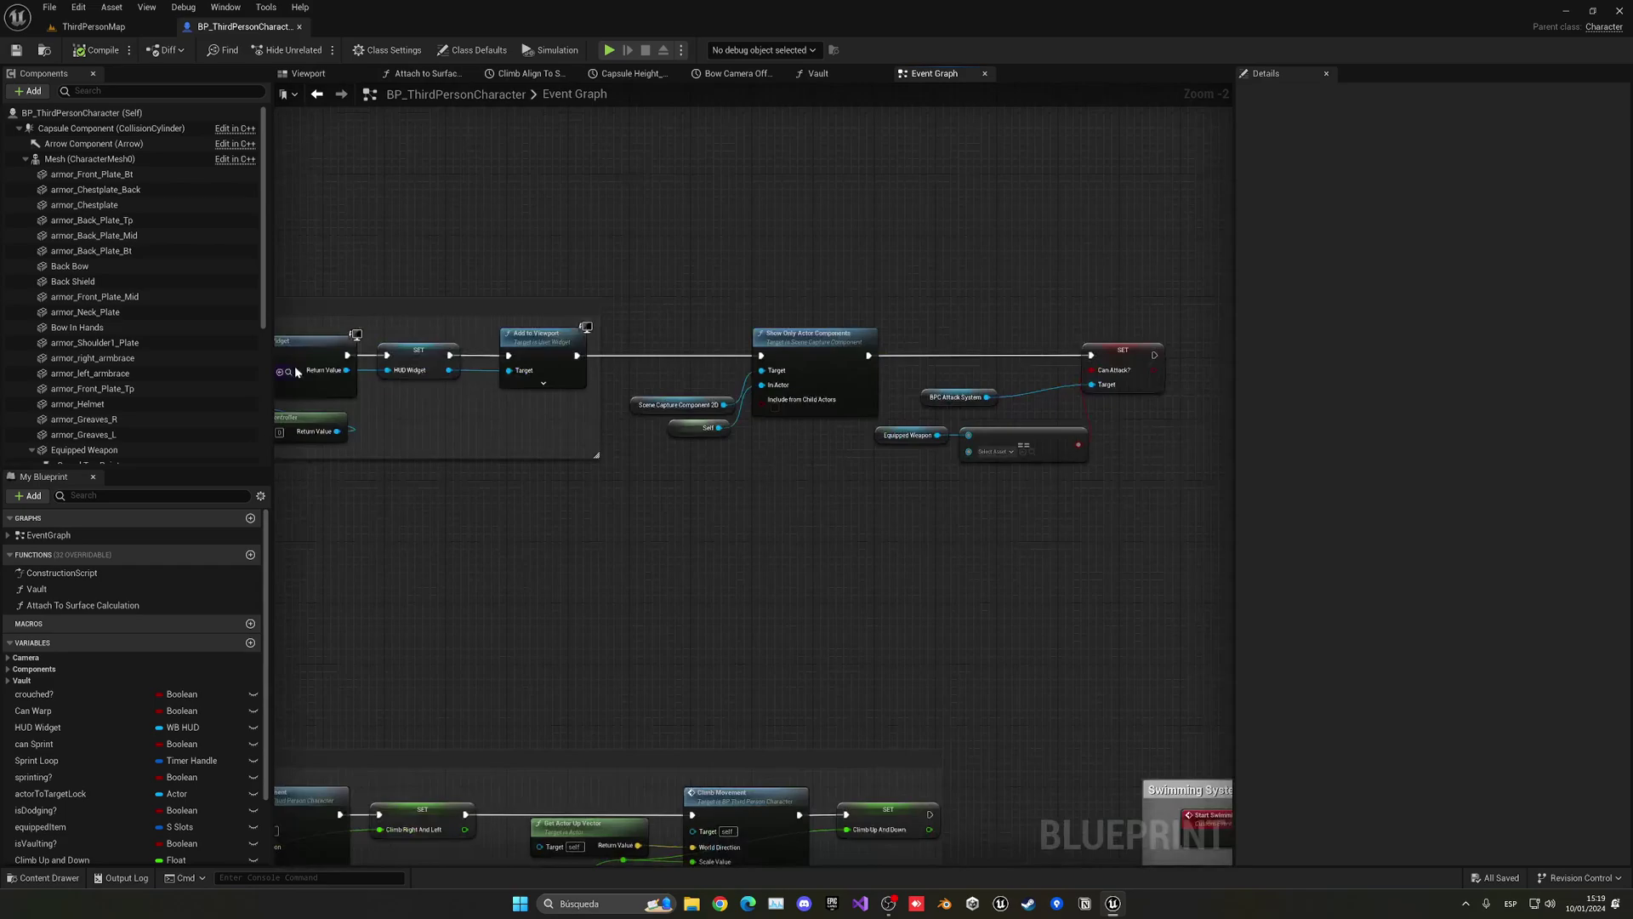
{"action": "right_click_drag", "start_coordinate": [1161, 455], "coordinate": [722, 453]}
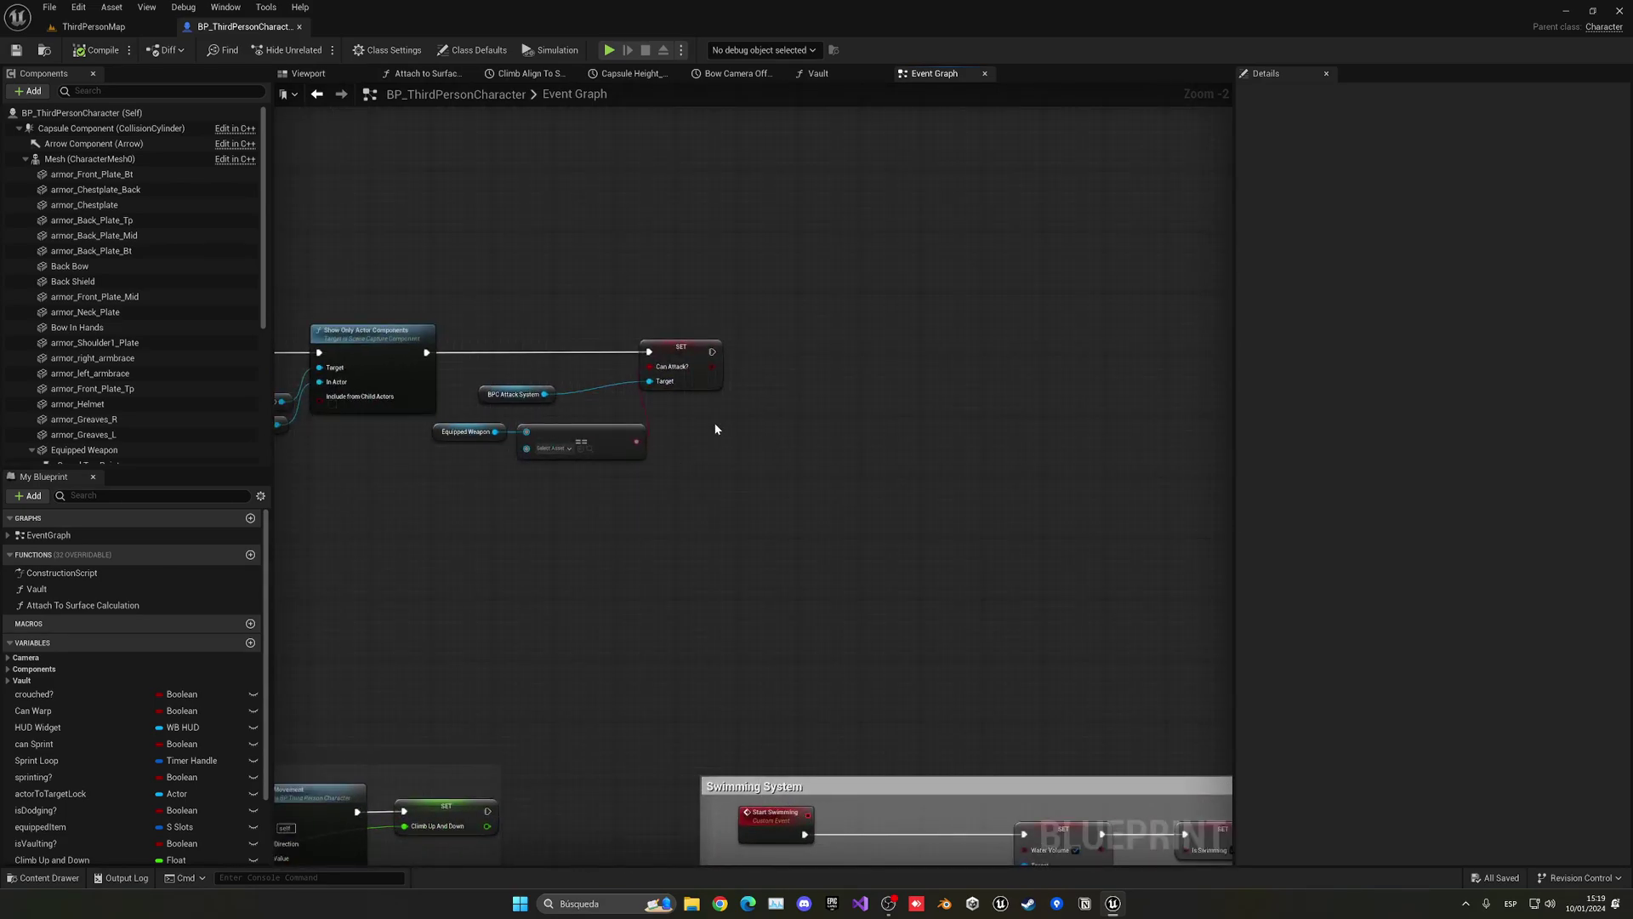
{"action": "scroll", "coordinate": [716, 430], "scroll_direction": "up", "scroll_amount": 2}
{"action": "left_click_drag", "start_coordinate": [854, 449], "coordinate": [908, 329]}
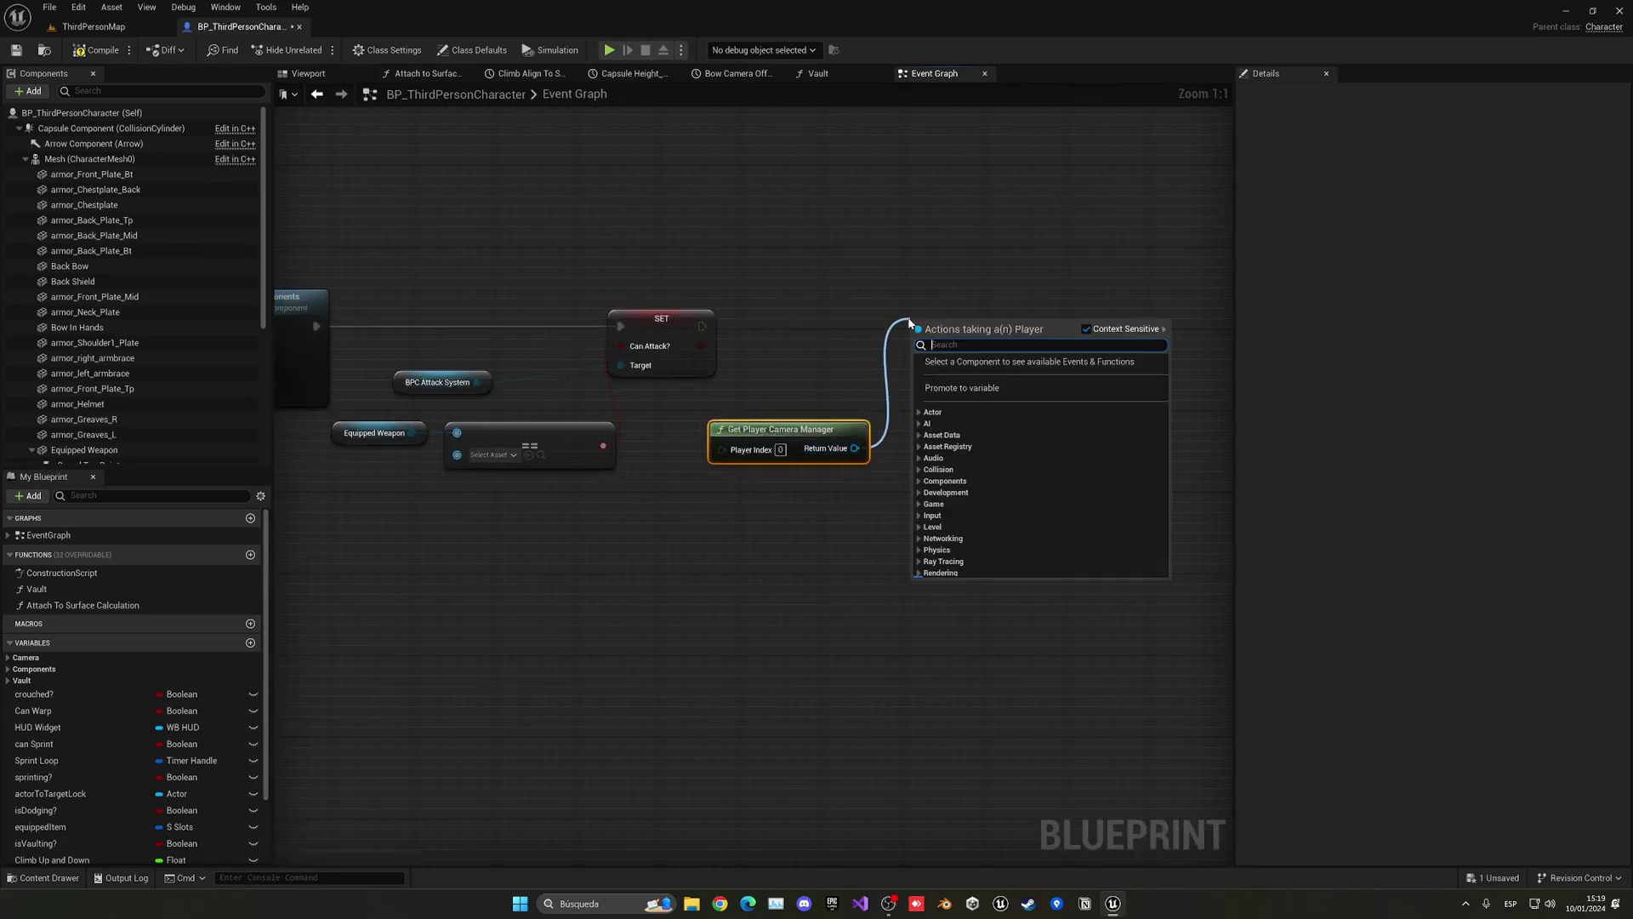
{"action": "type", "text": "fade"}
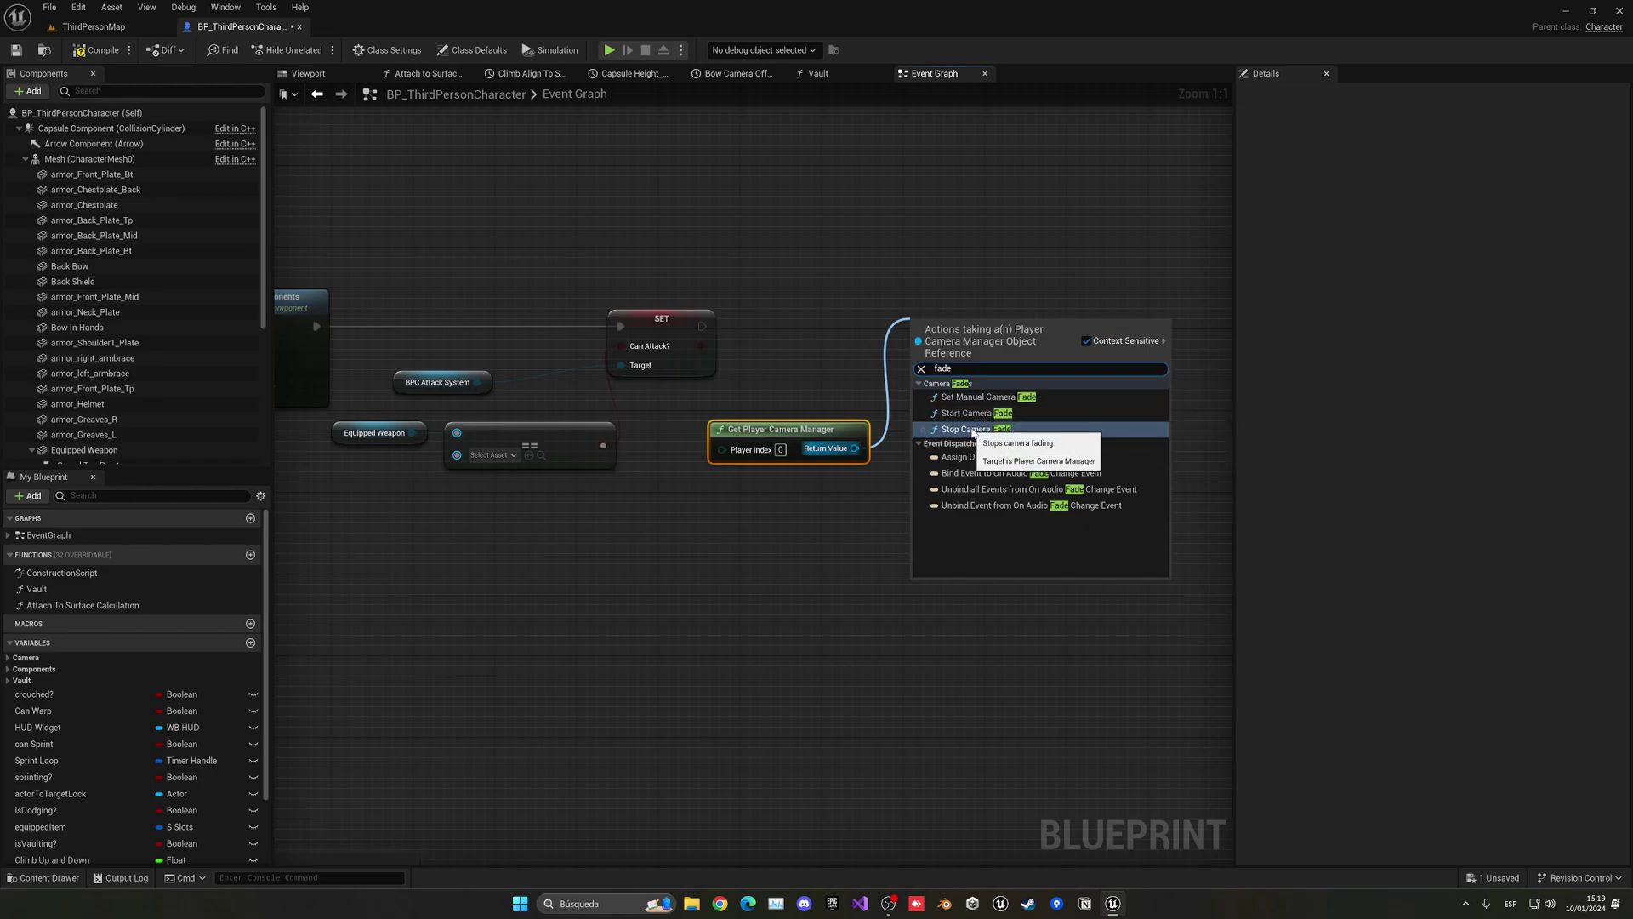
{"action": "left_click", "coordinate": [981, 430]}
Add a Start Camera Fade (alpha 1 to 0, 2 seconds) after SET Can Attack?
{"action": "right_click_drag", "start_coordinate": [977, 429], "coordinate": [793, 447]}
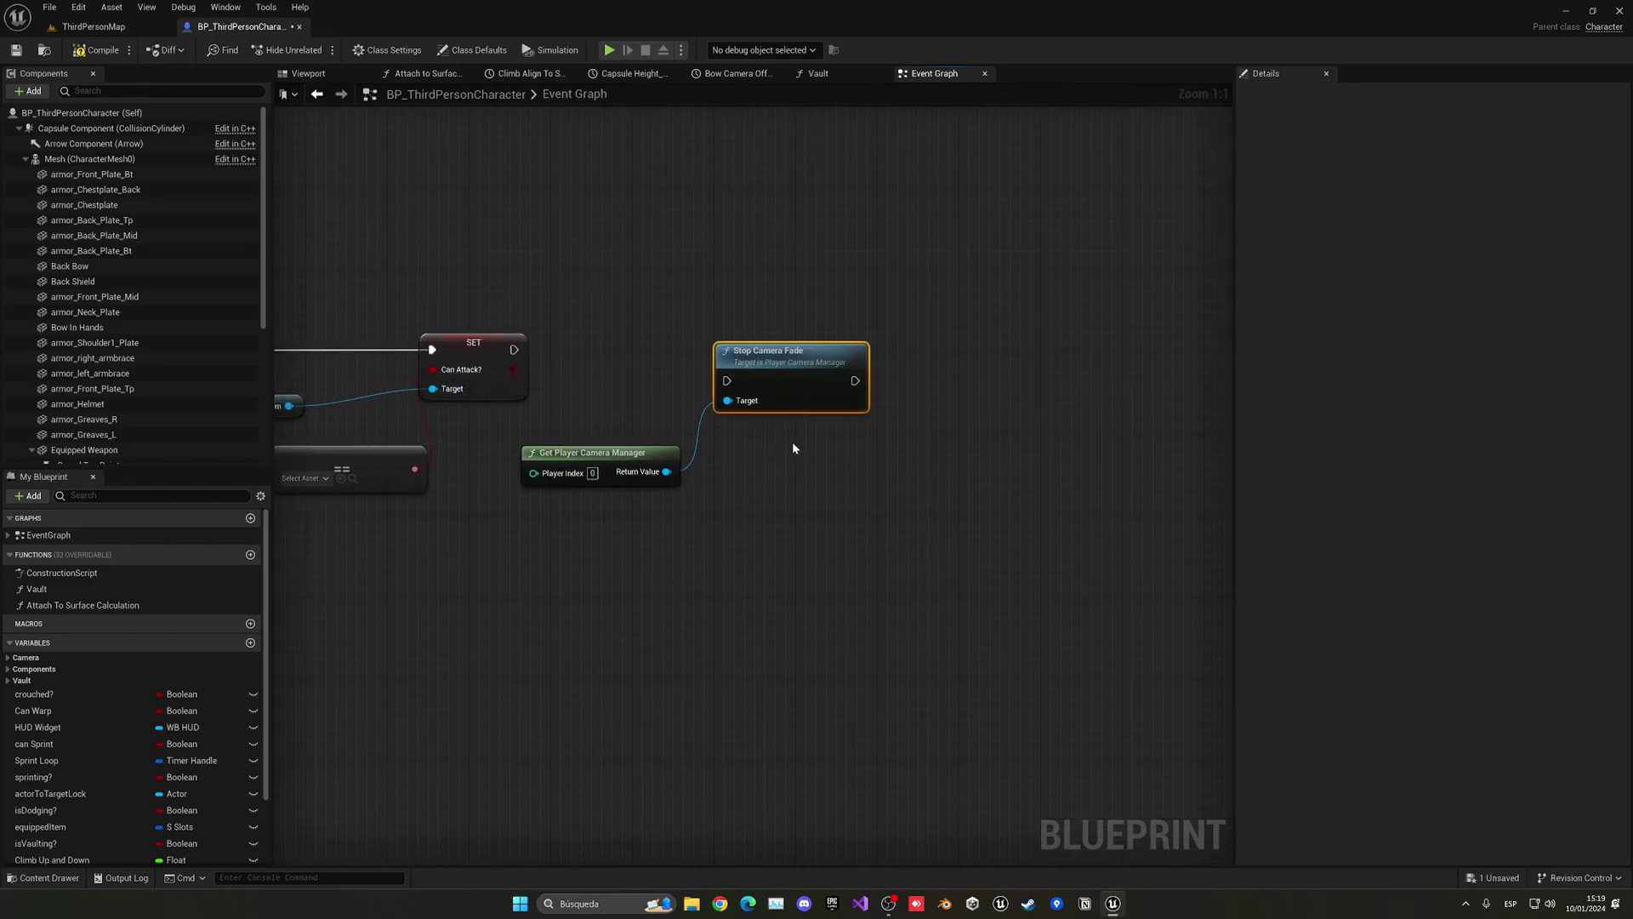
{"action": "left_click_drag", "start_coordinate": [668, 472], "coordinate": [726, 361]}
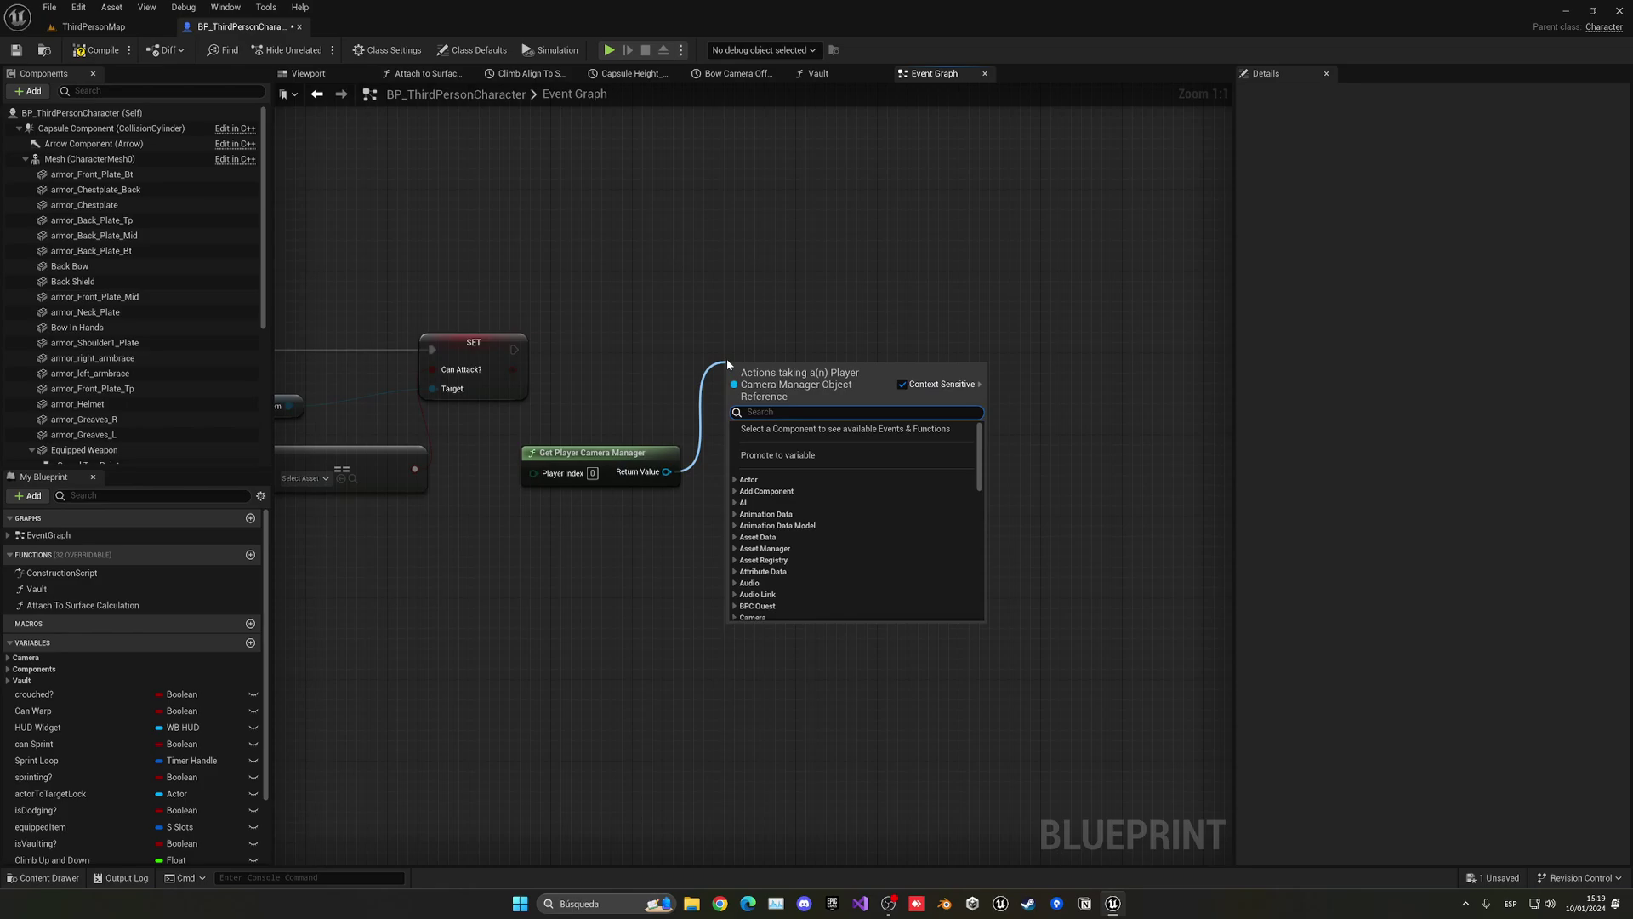
{"action": "type", "text": "fade"}
{"action": "left_click", "coordinate": [793, 456]}
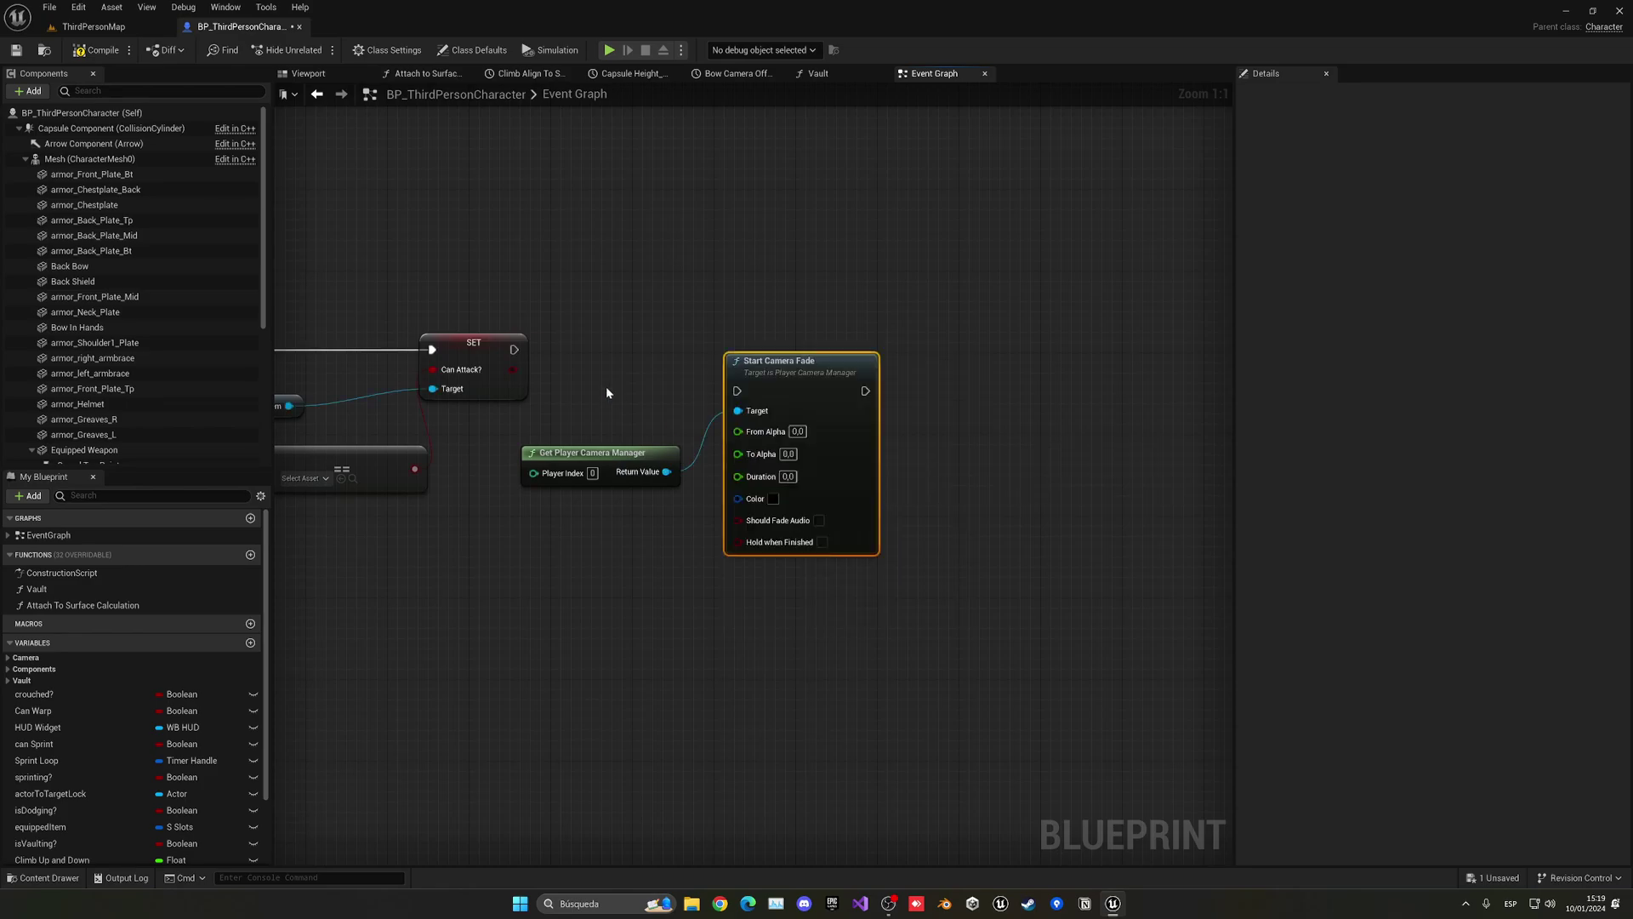
{"action": "left_click_drag", "start_coordinate": [731, 393], "coordinate": [819, 367]}
{"action": "type", "text": "2"}
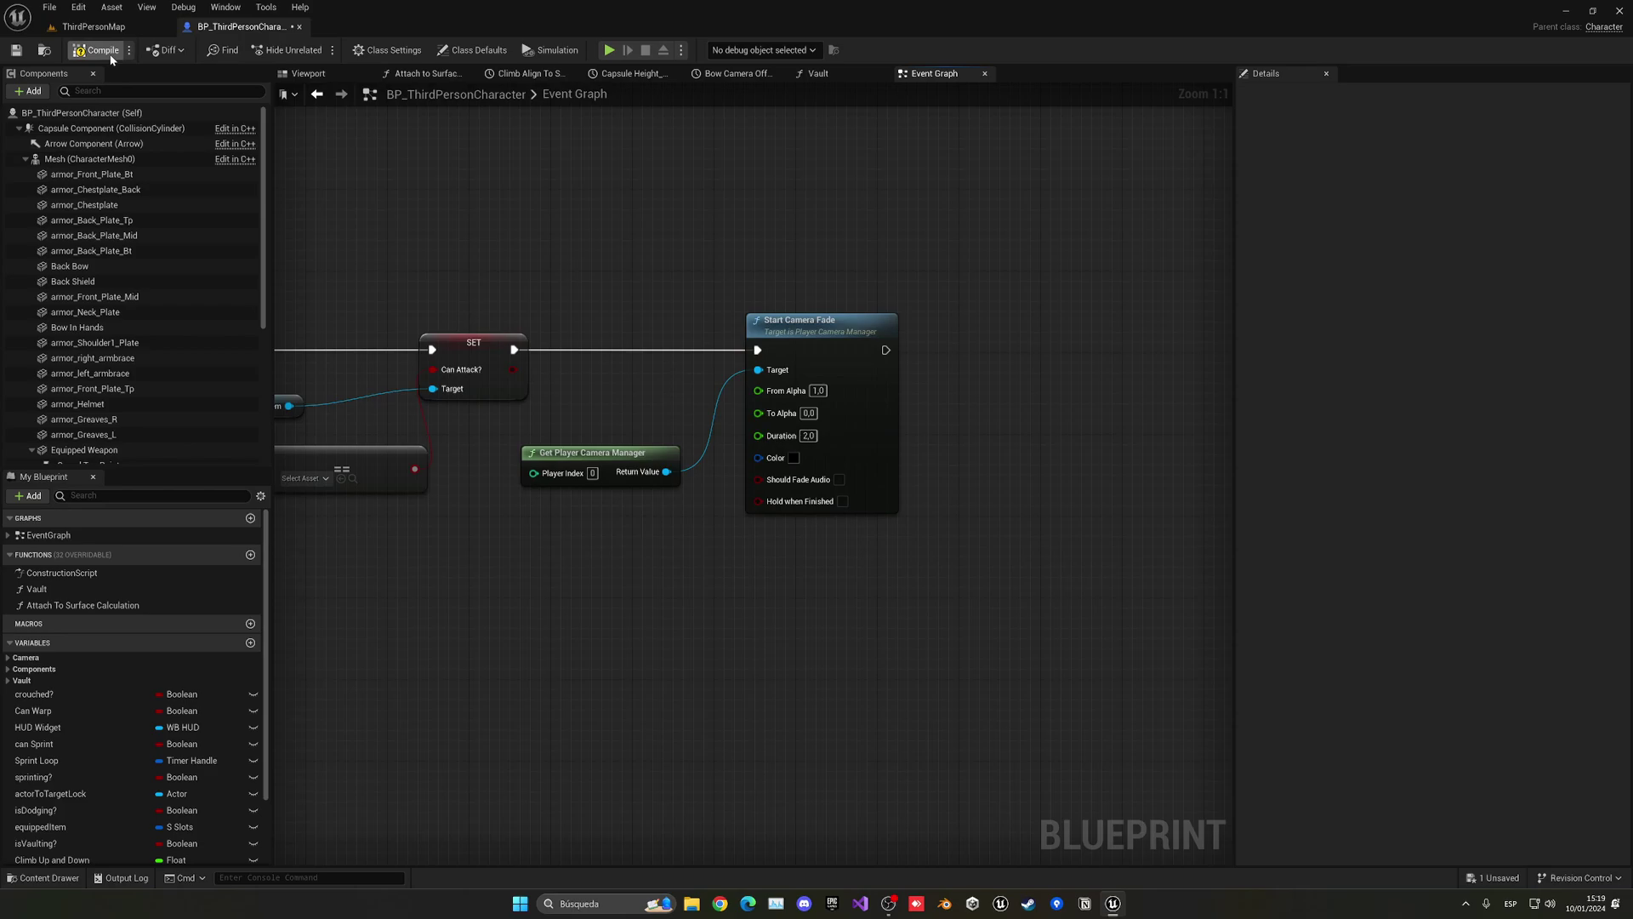
{"action": "left_click", "coordinate": [124, 29]}
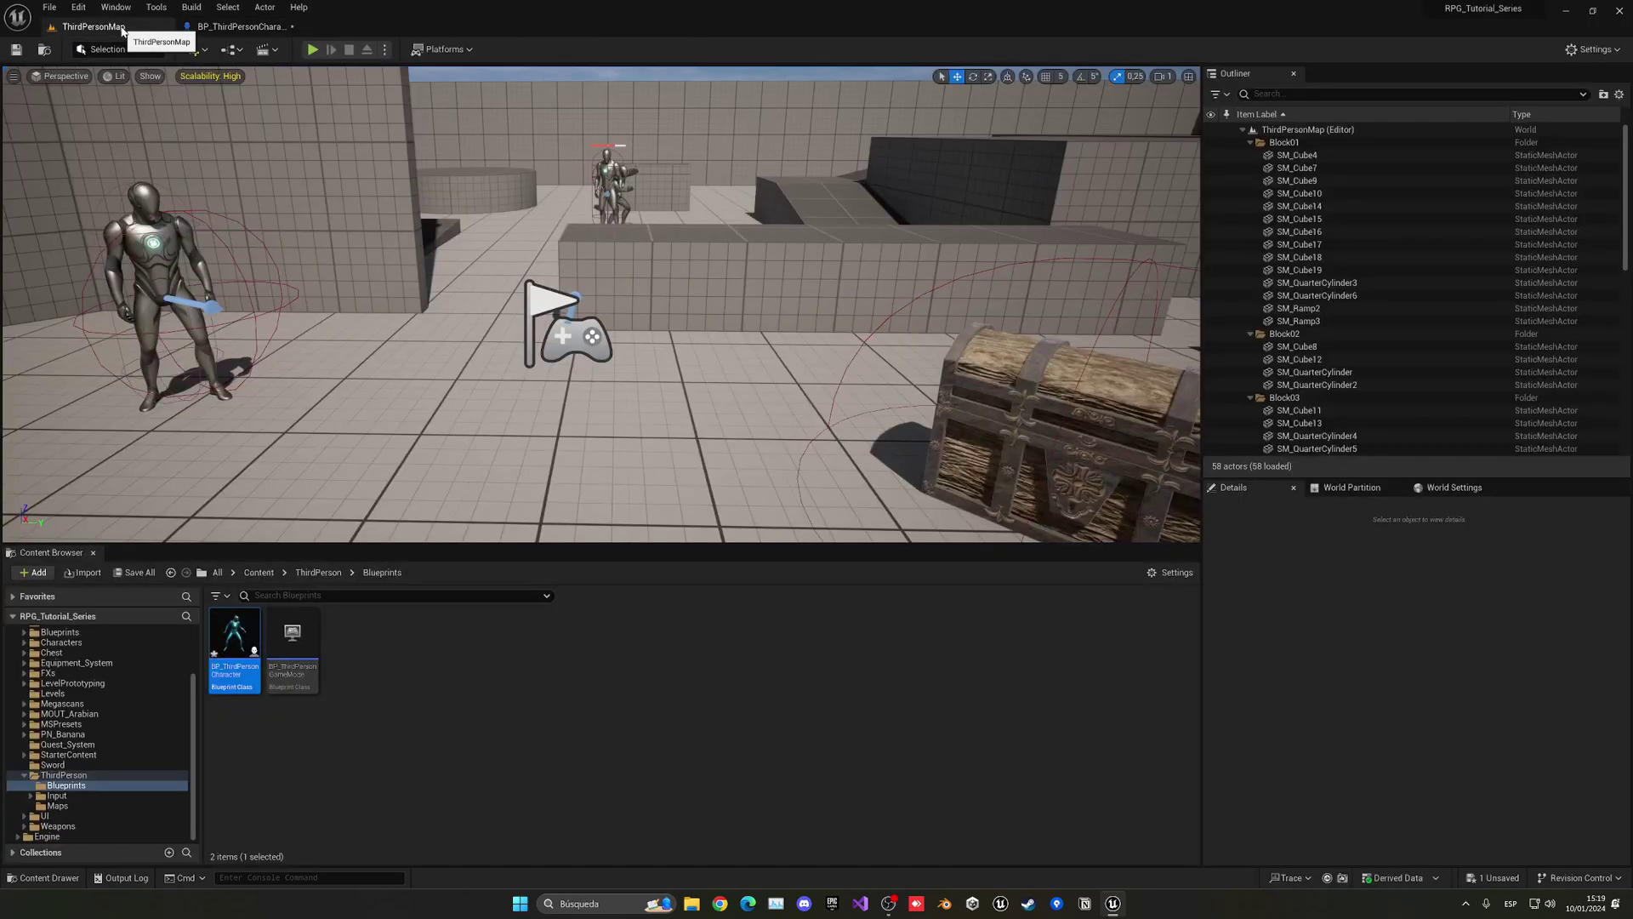
{"action": "left_click", "coordinate": [313, 49]}
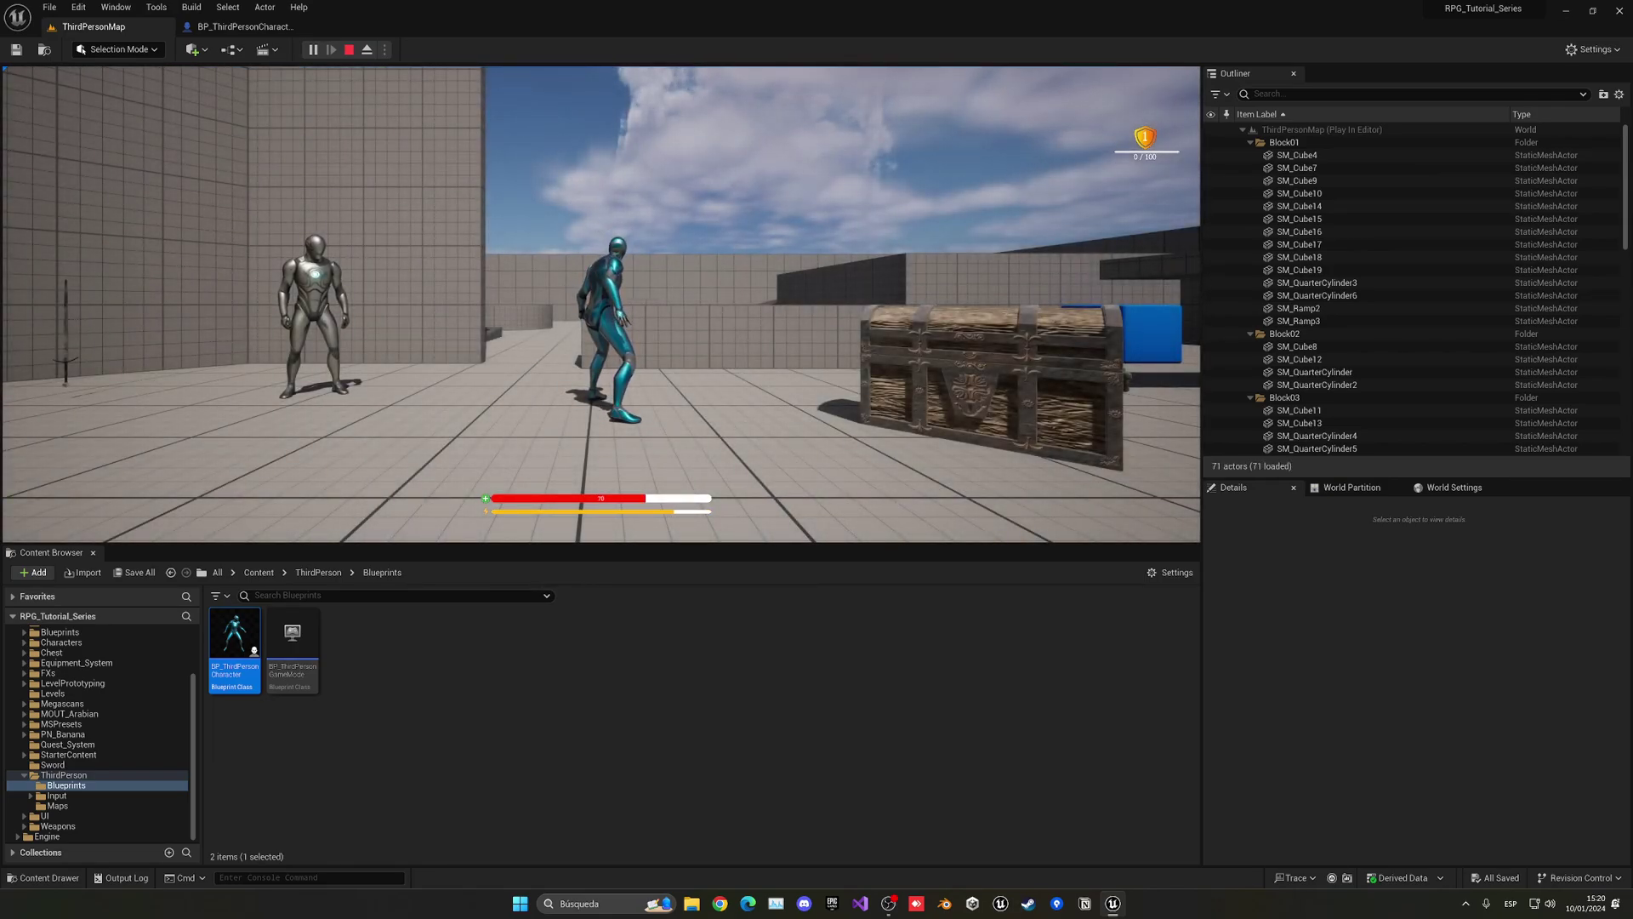
{"action": "key", "text": "Escape"}
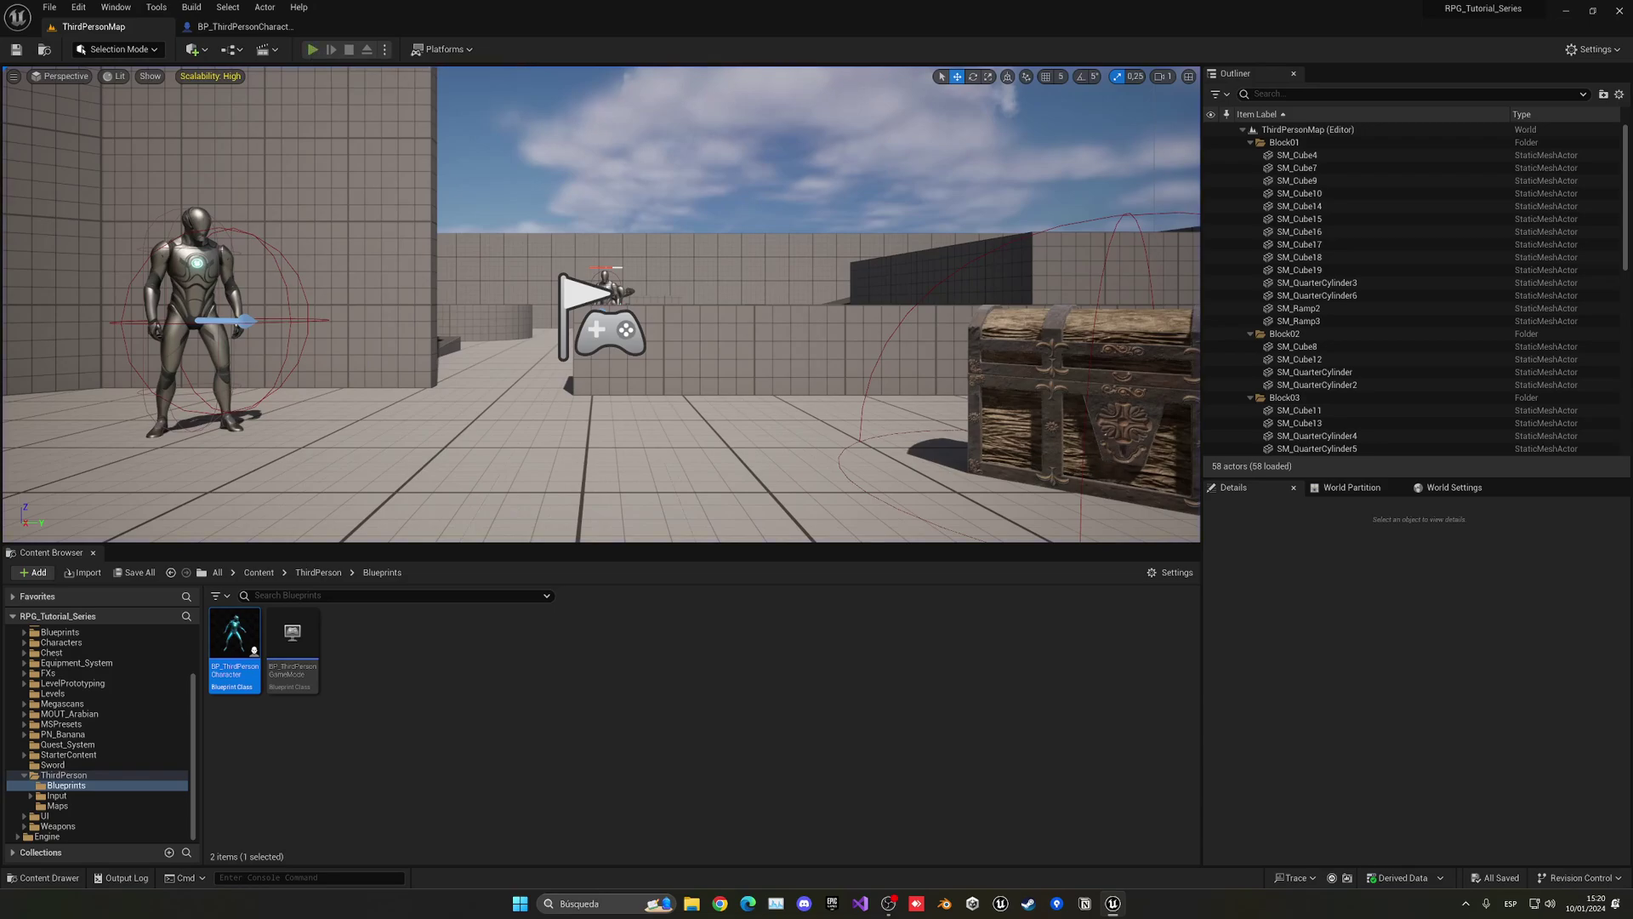
{"action": "left_click", "coordinate": [311, 48]}
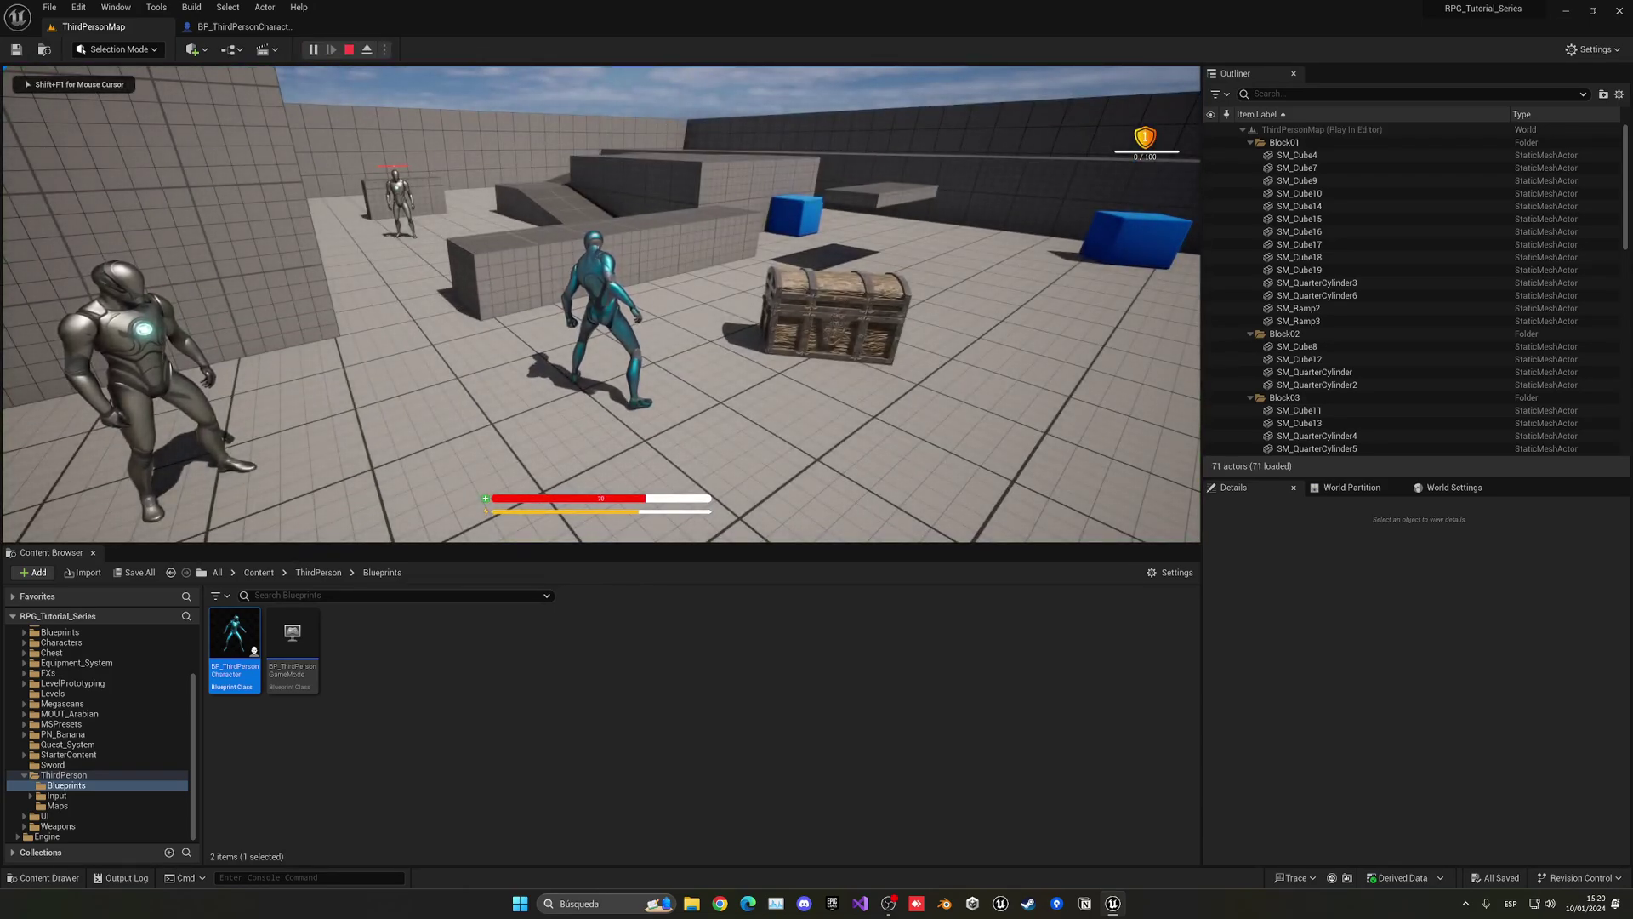
{"action": "key", "text": "Escape"}
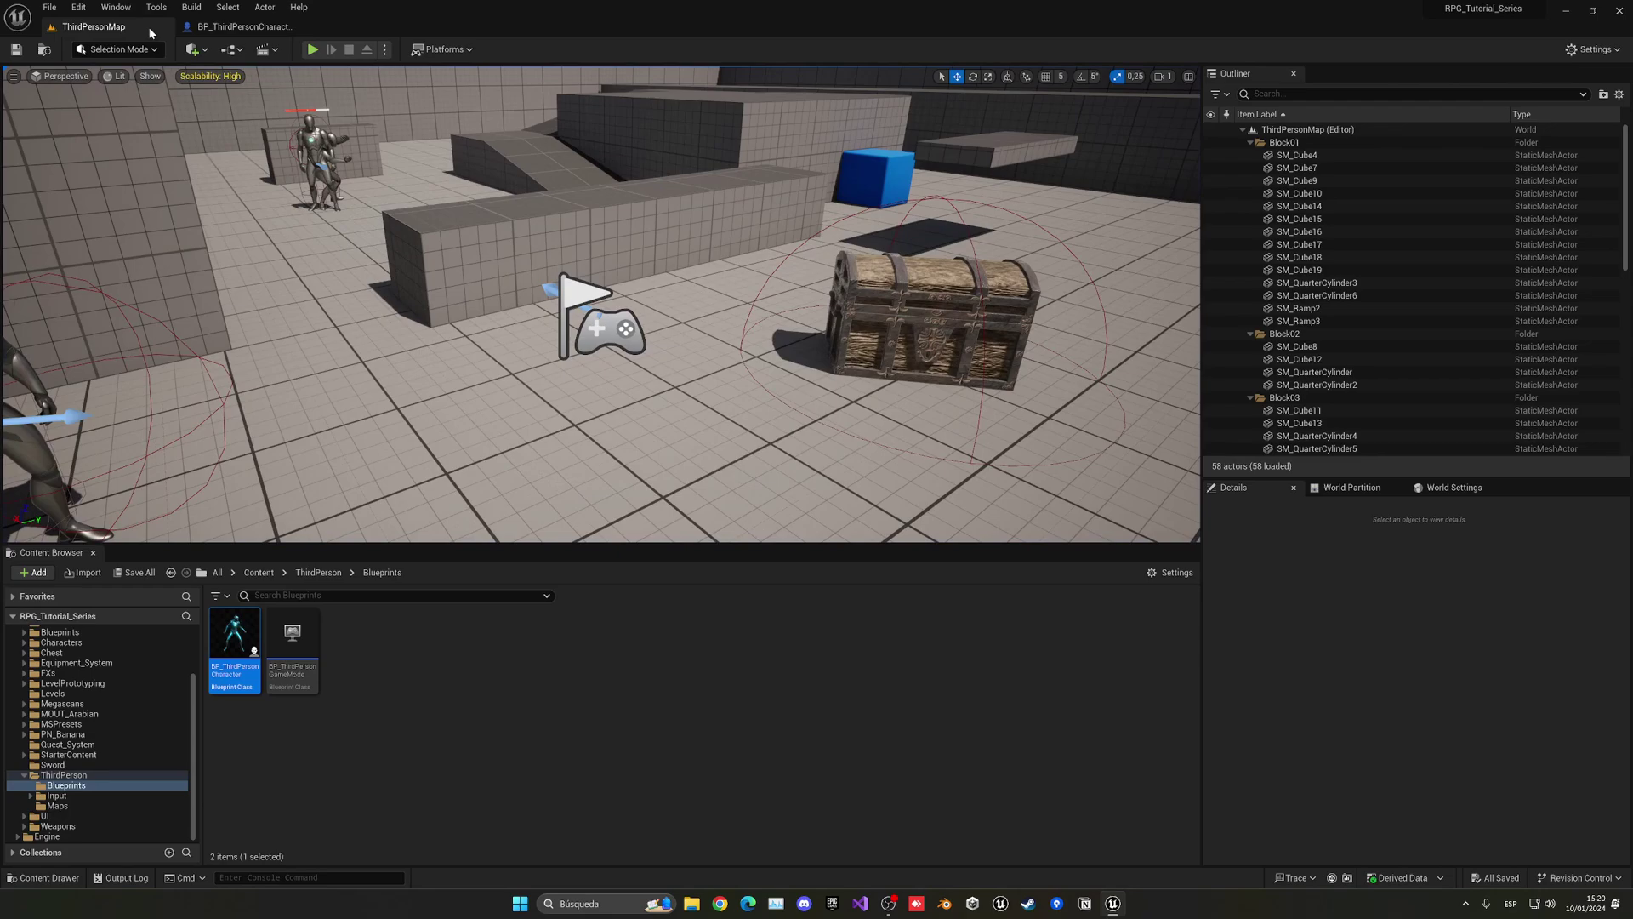
{"action": "left_click", "coordinate": [228, 35]}
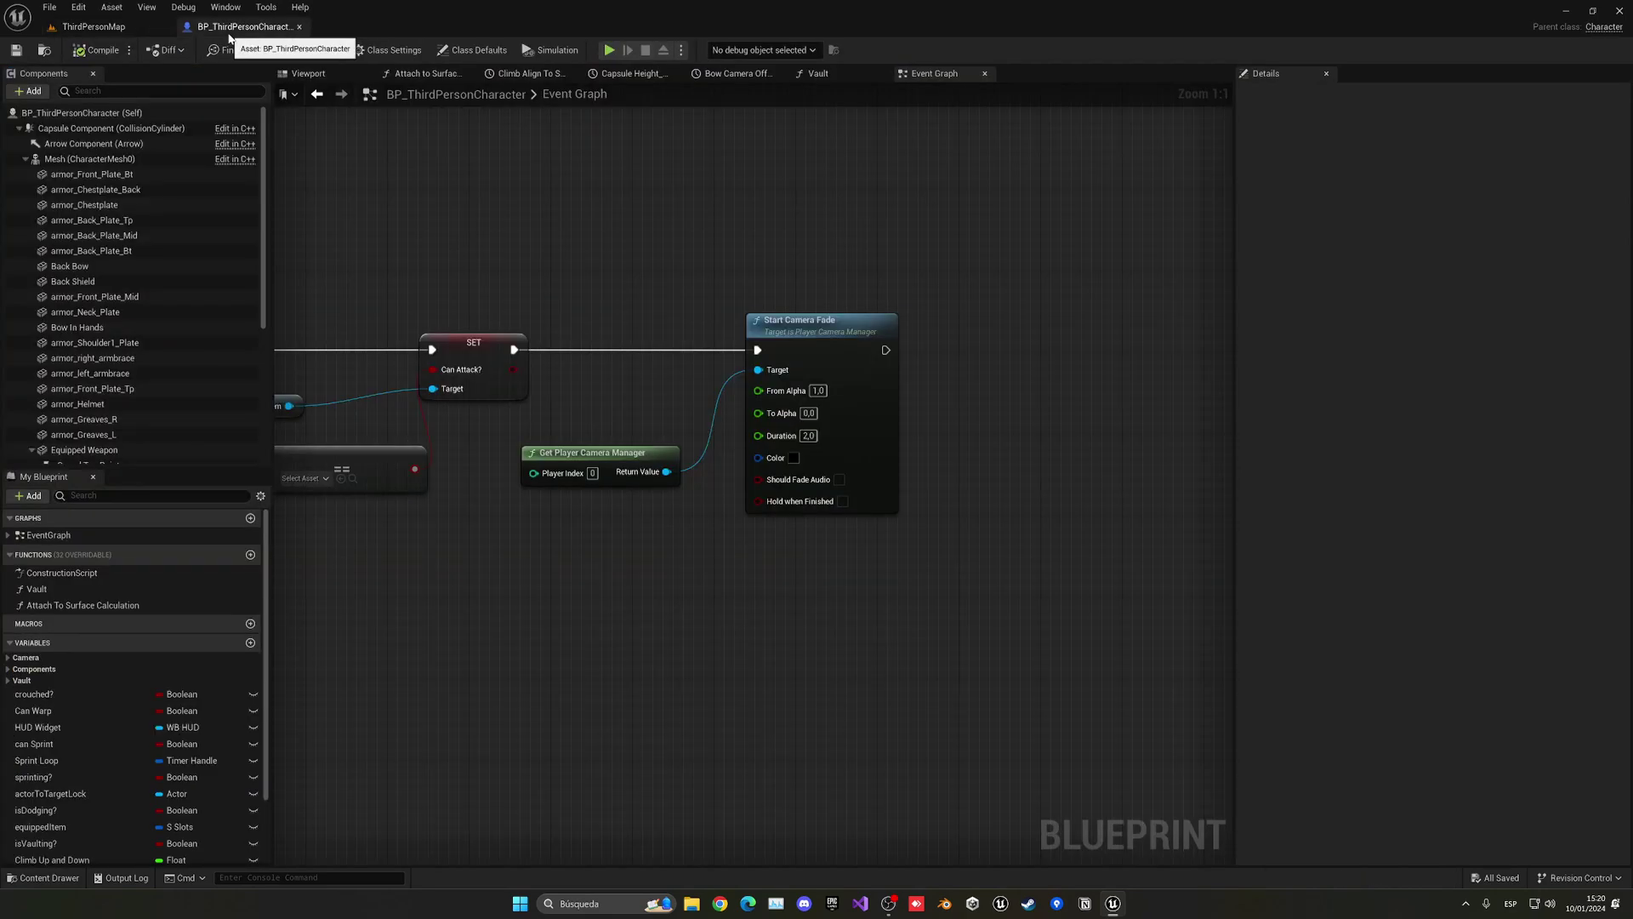
{"action": "scroll", "coordinate": [655, 237], "scroll_direction": "down", "scroll_amount": 3}
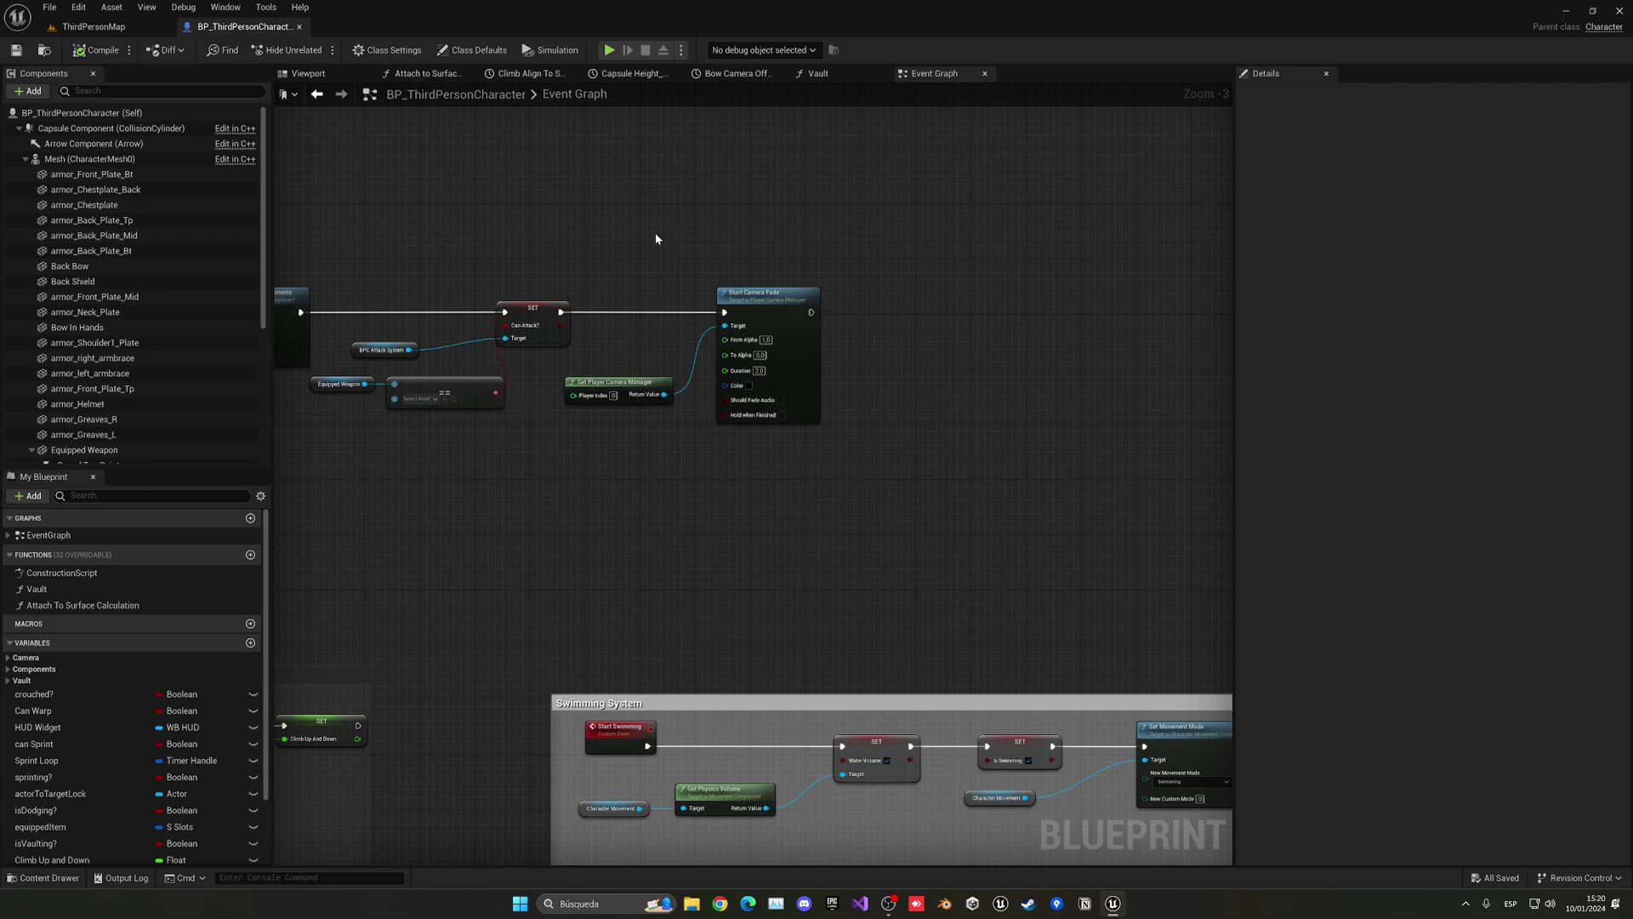
{"action": "scroll", "coordinate": [719, 365], "scroll_direction": "down", "scroll_amount": 1}
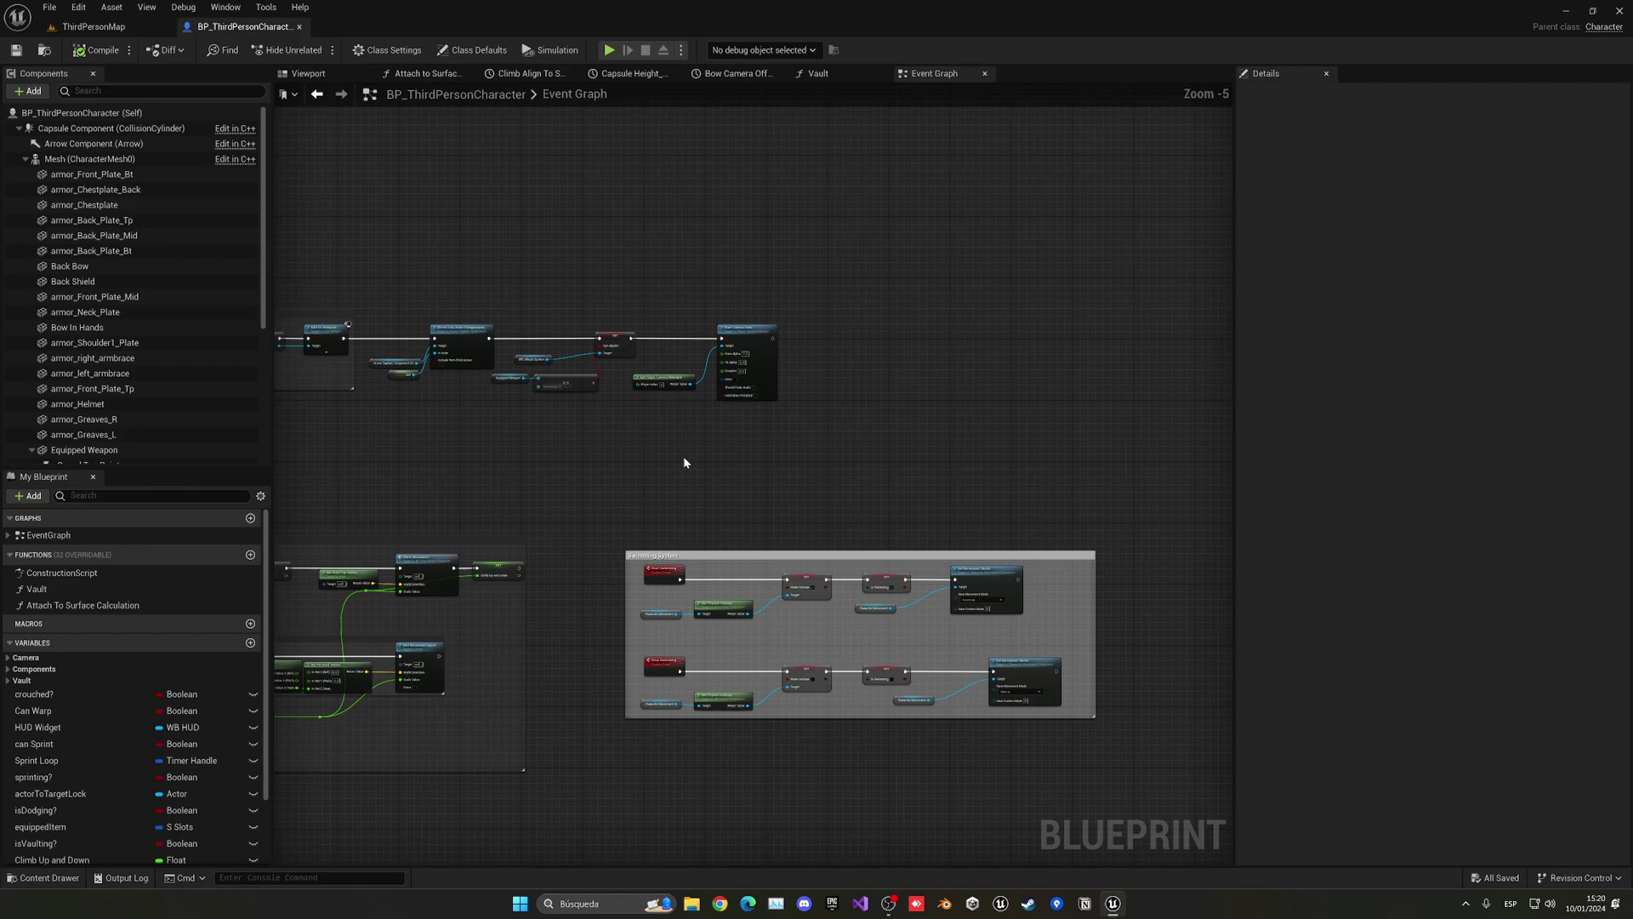
{"action": "scroll", "coordinate": [590, 443], "scroll_direction": "down", "scroll_amount": 1}
{"action": "right_click_drag", "start_coordinate": [590, 443], "coordinate": [611, 584]}
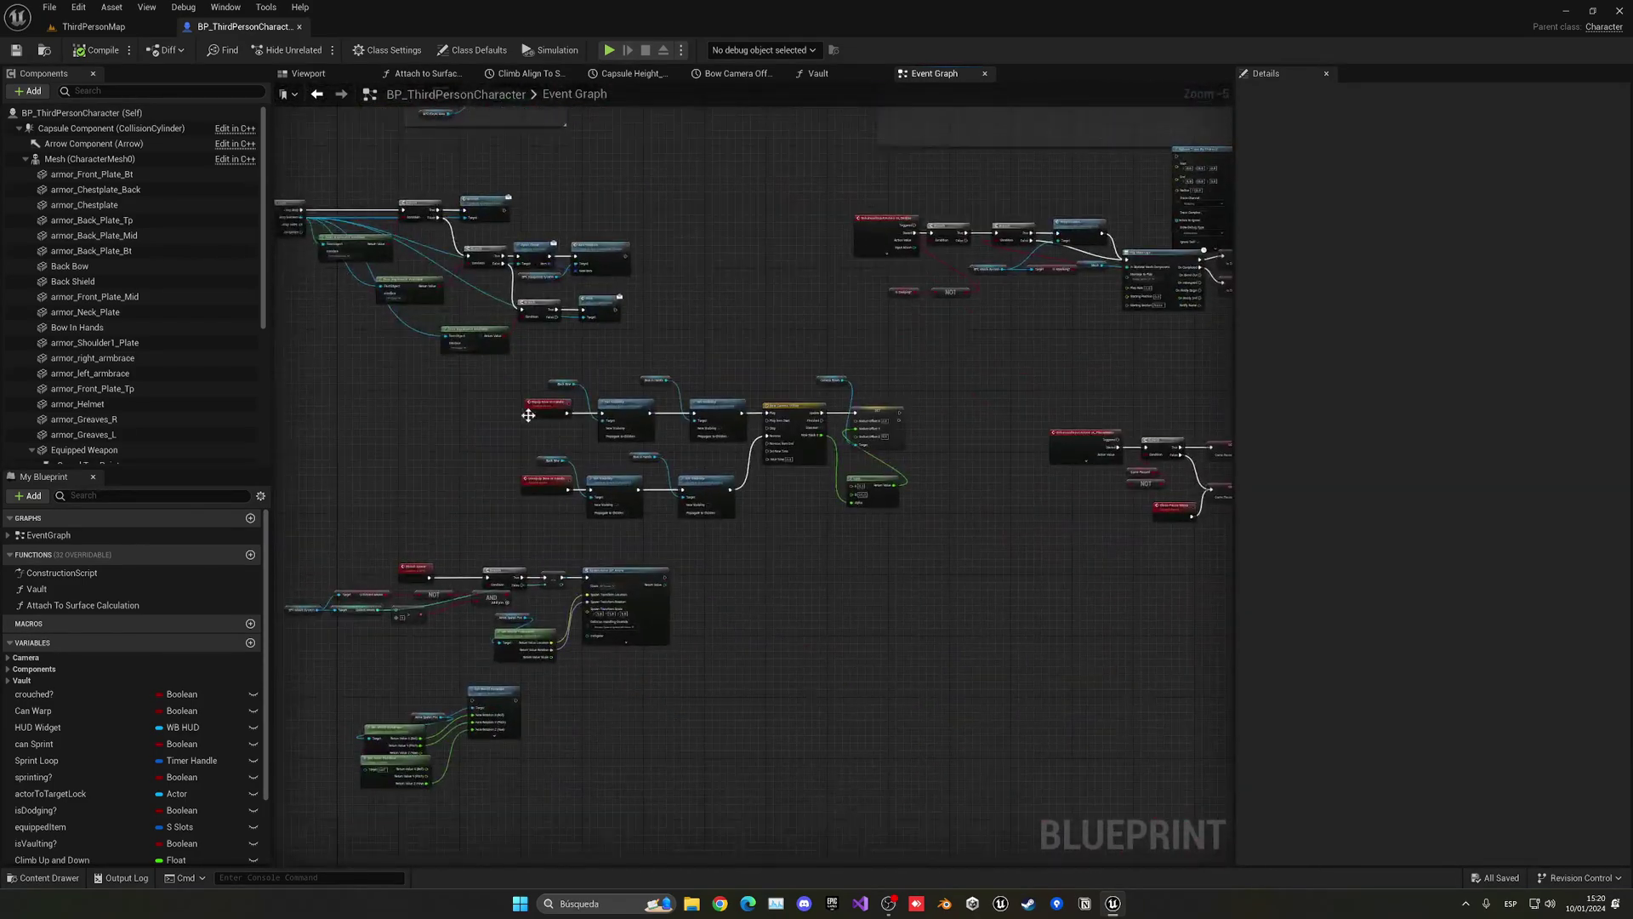
{"action": "mouse_move", "coordinate": [611, 582]}
{"action": "right_mouse_down"}
{"action": "mouse_move", "coordinate": [571, 327]}
{"action": "mouse_move", "coordinate": [598, 647]}
{"action": "right_mouse_up"}
{"action": "scroll", "coordinate": [571, 326], "scroll_direction": "down", "scroll_amount": 1}
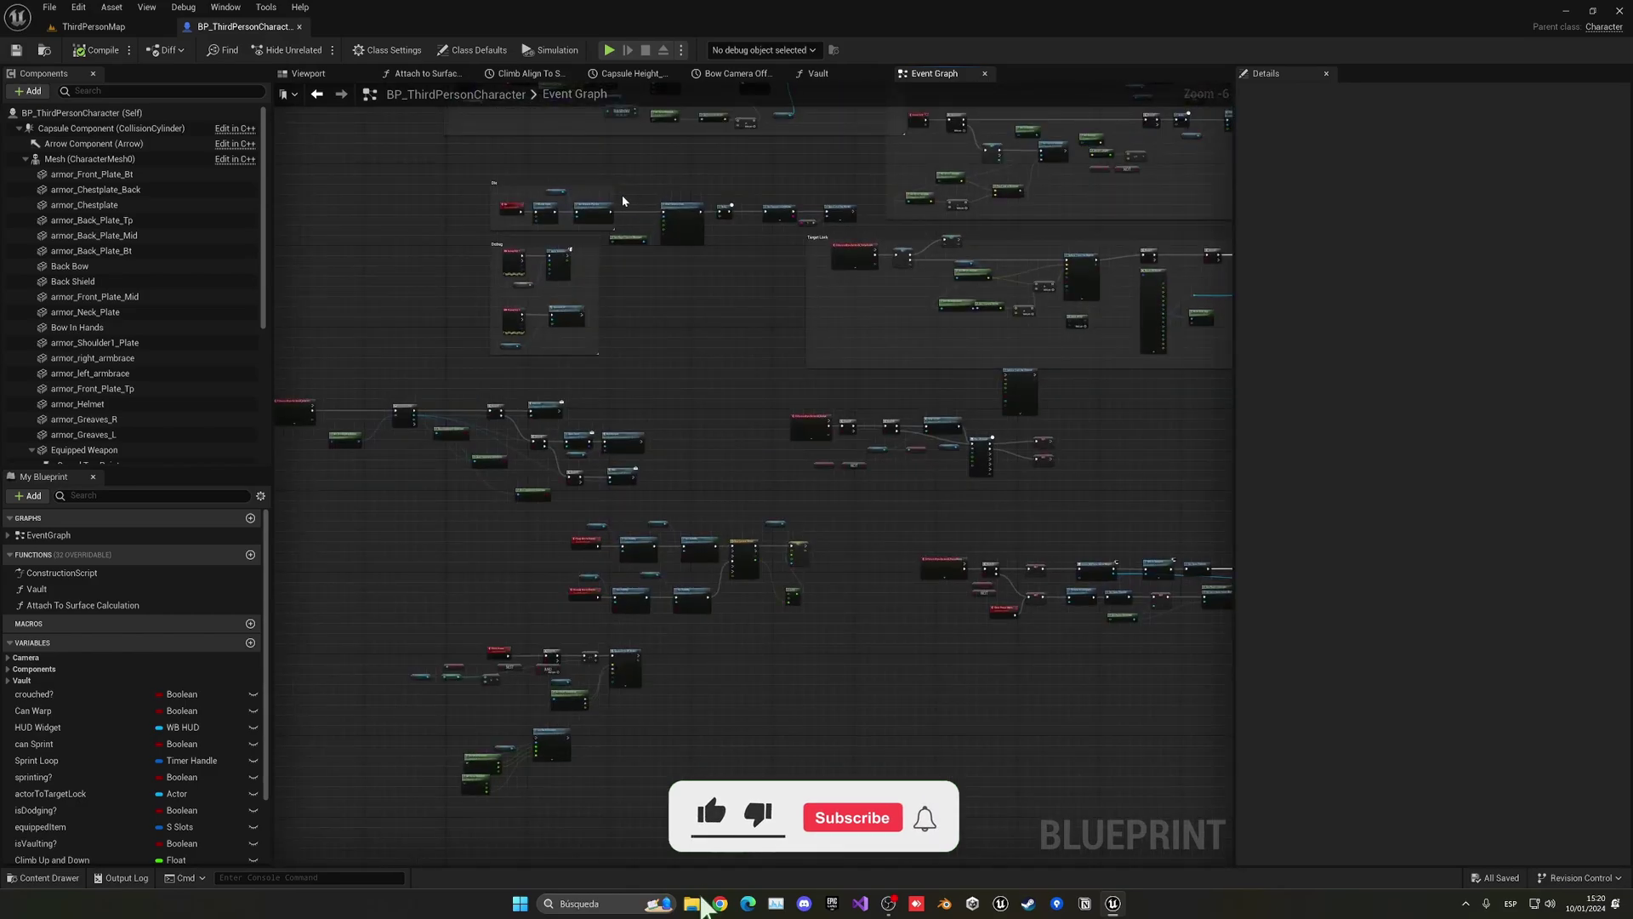
{"action": "right_click_drag", "start_coordinate": [622, 202], "coordinate": [619, 511]}
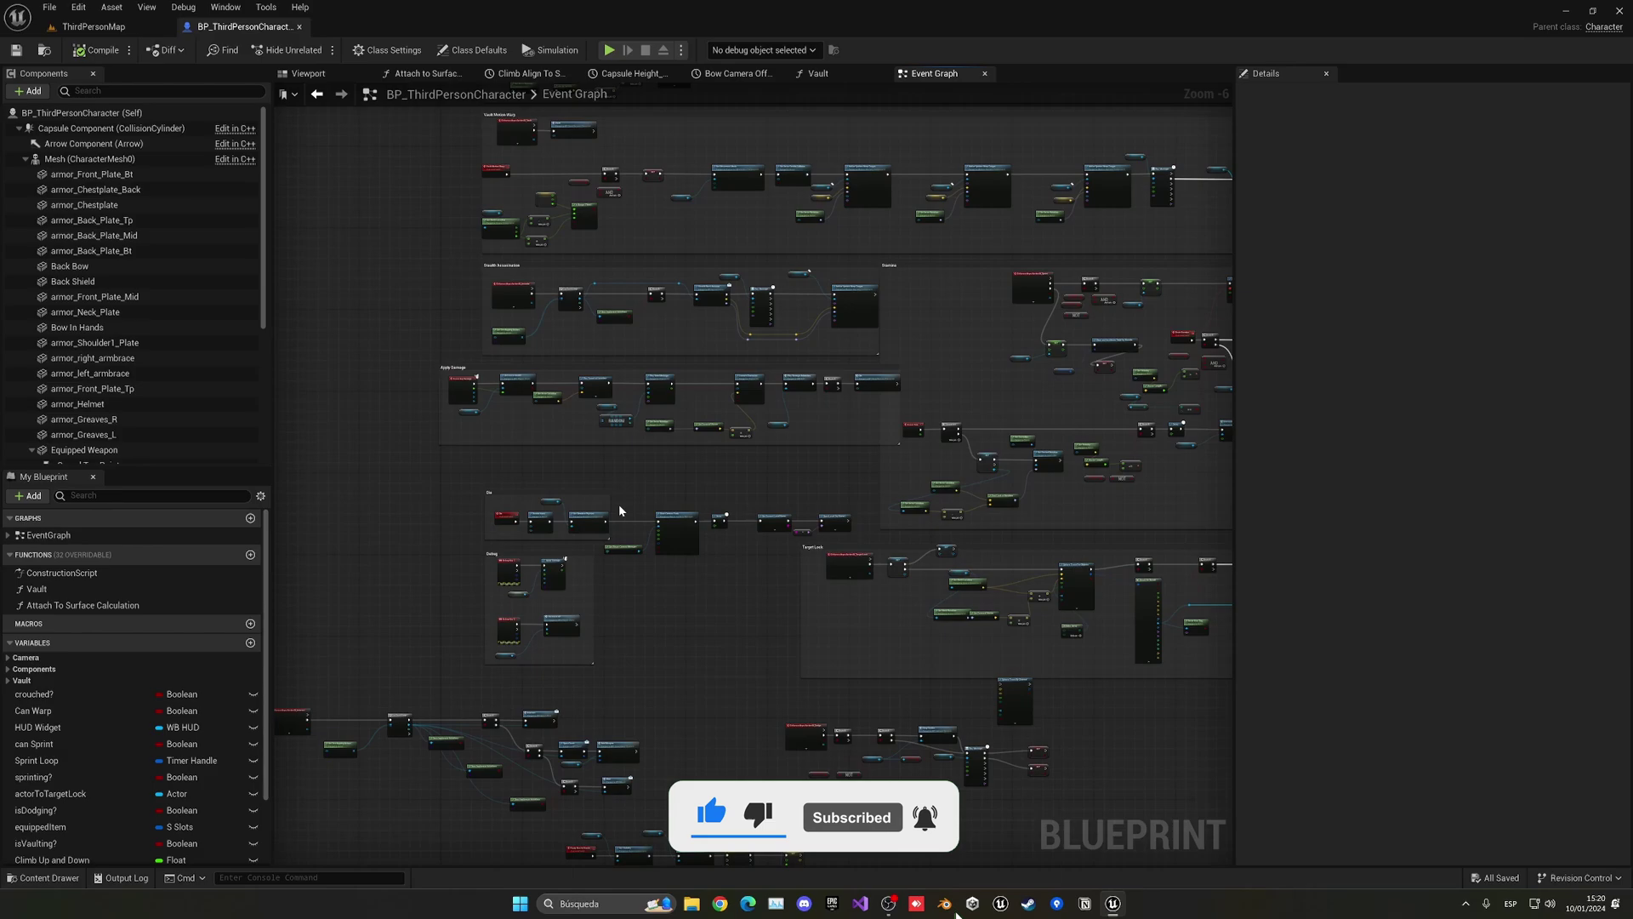
{"action": "scroll", "coordinate": [625, 522], "scroll_direction": "up", "scroll_amount": 3}
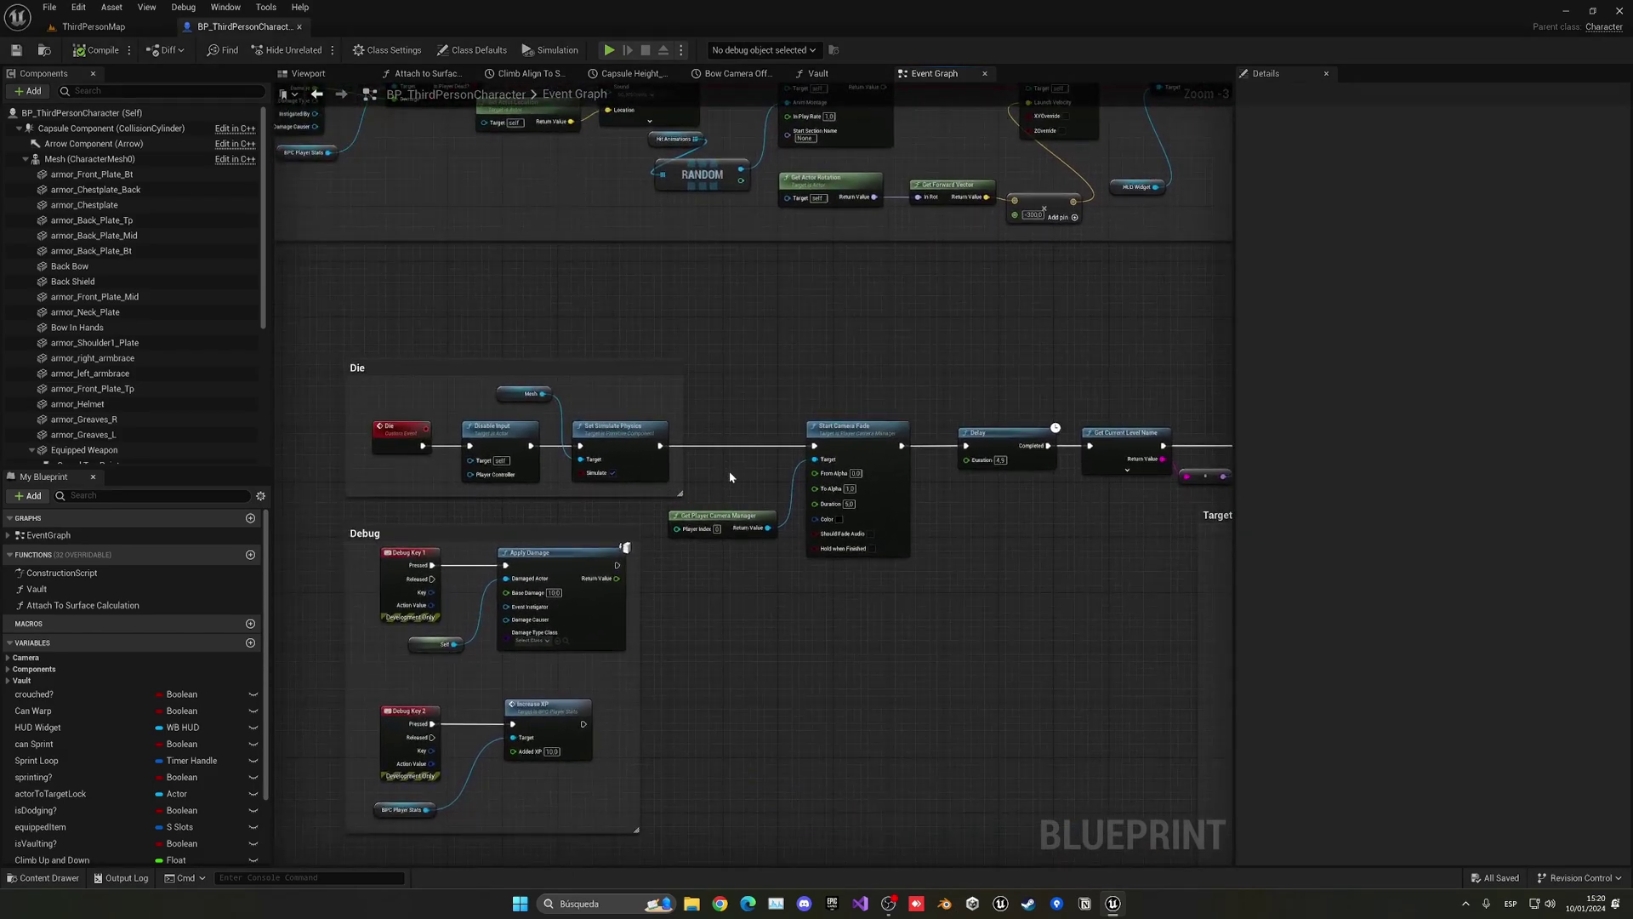
{"action": "right_click_drag", "start_coordinate": [728, 471], "coordinate": [693, 472]}
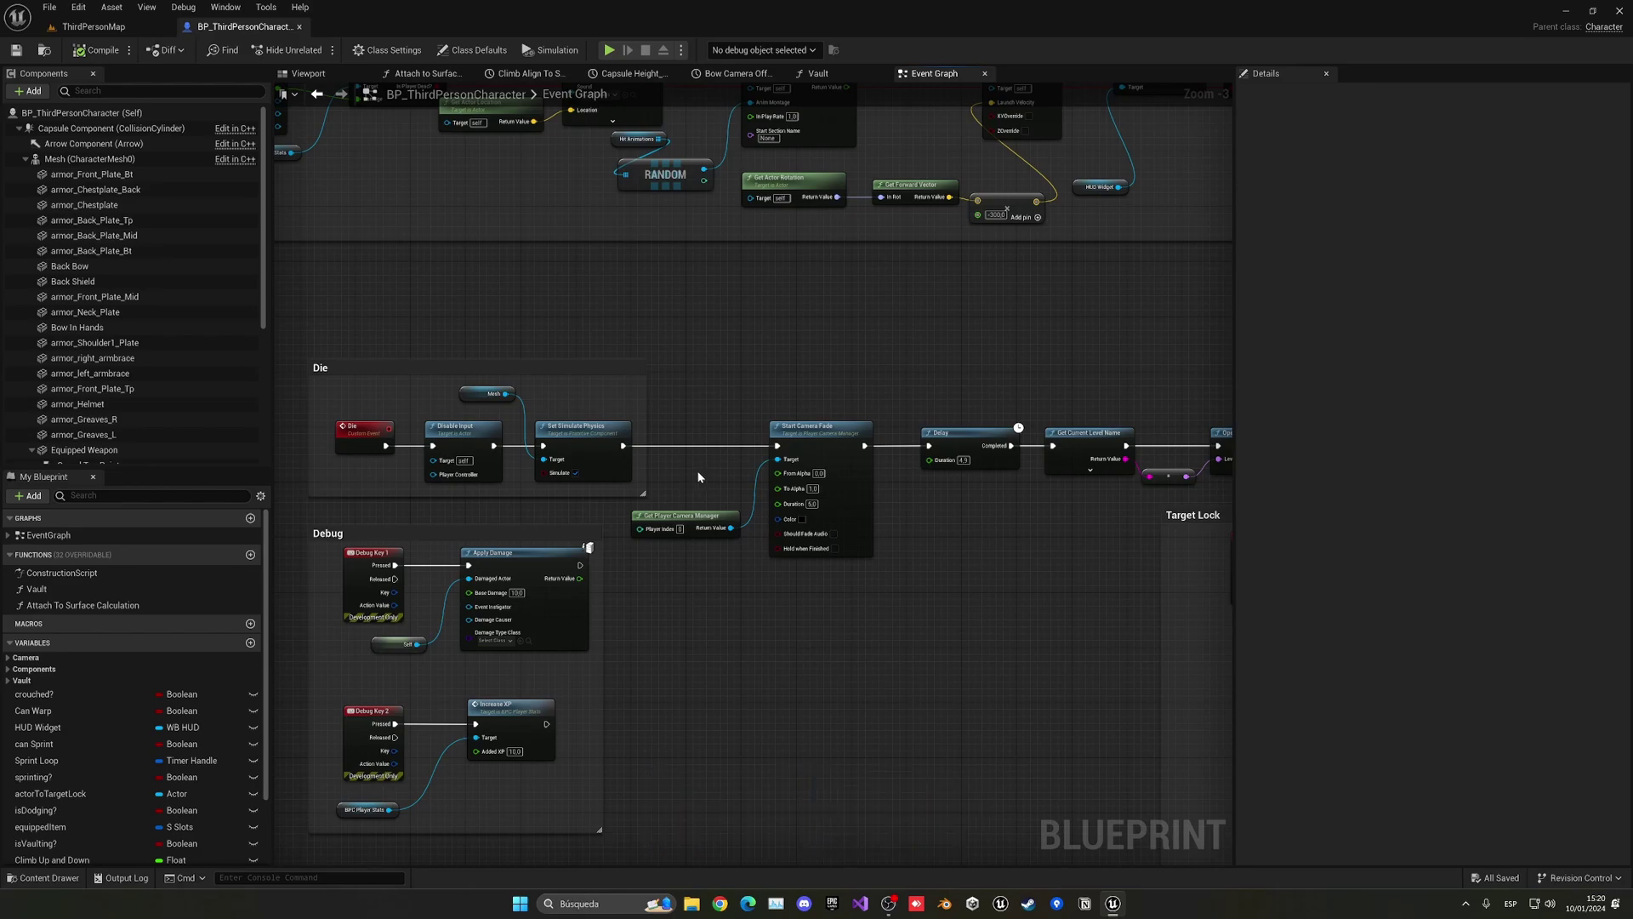
{"action": "scroll", "coordinate": [696, 470], "scroll_direction": "down", "scroll_amount": 1}
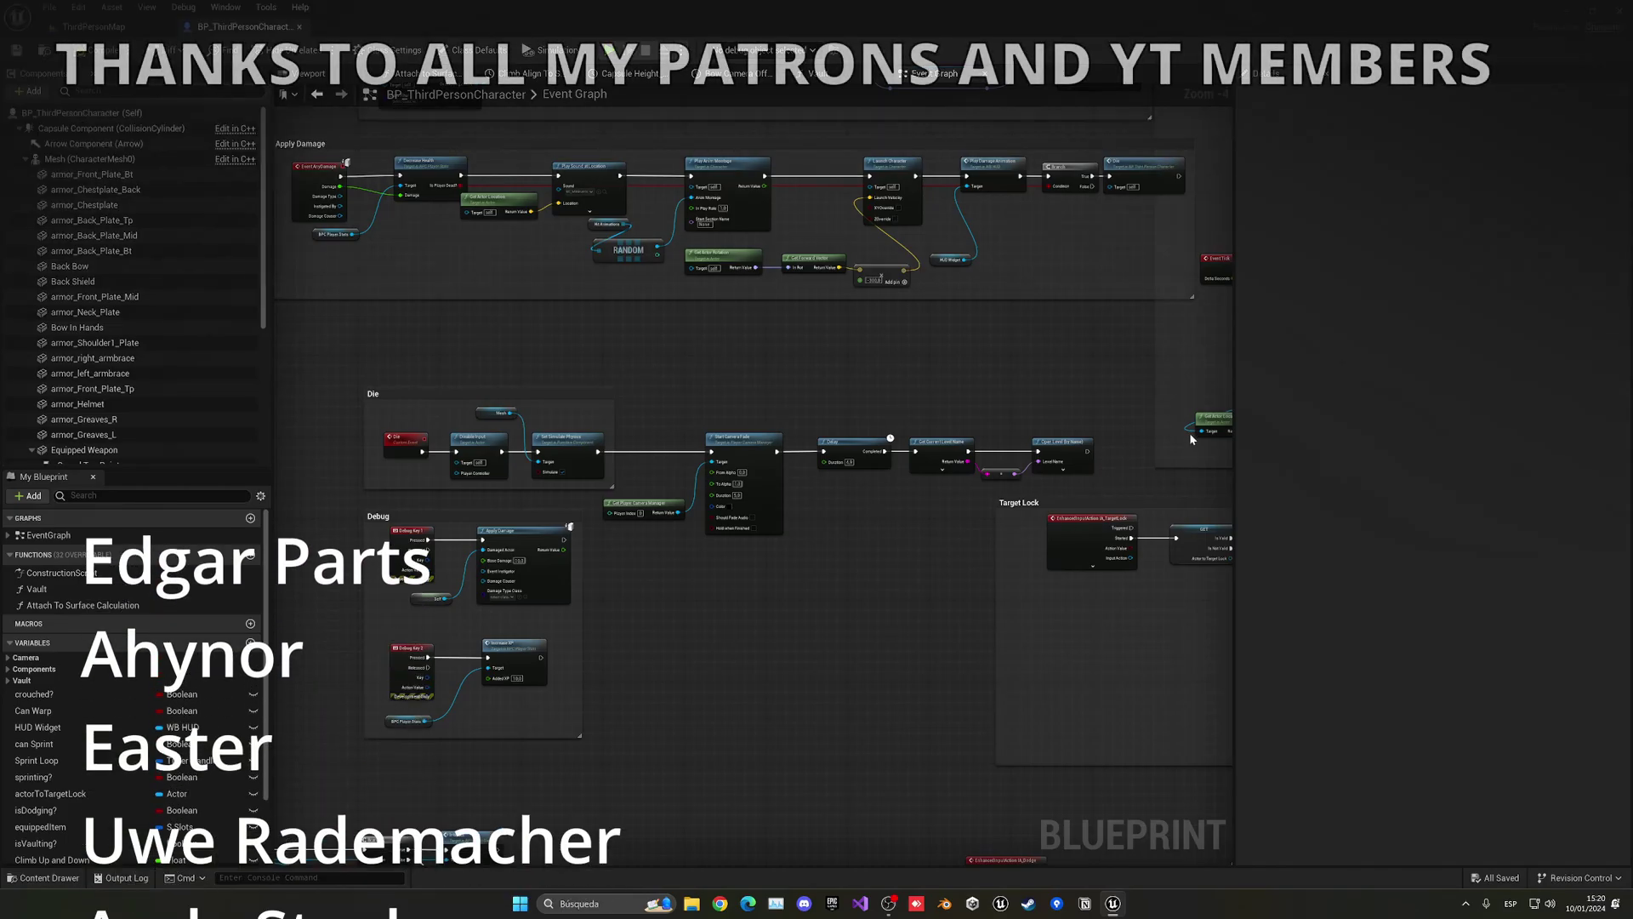